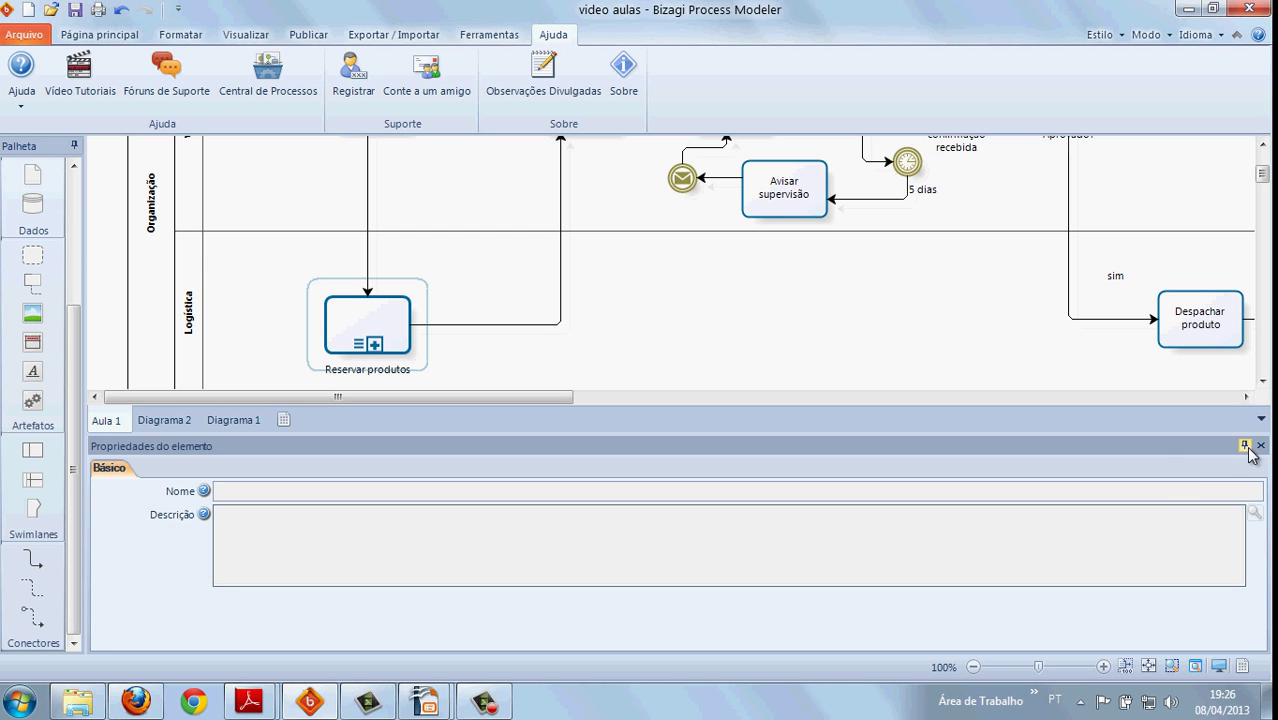
Close the element properties pane and move the Reservar produtos subprocess slightly higher within the Logística lane.
left_click(1259, 445)
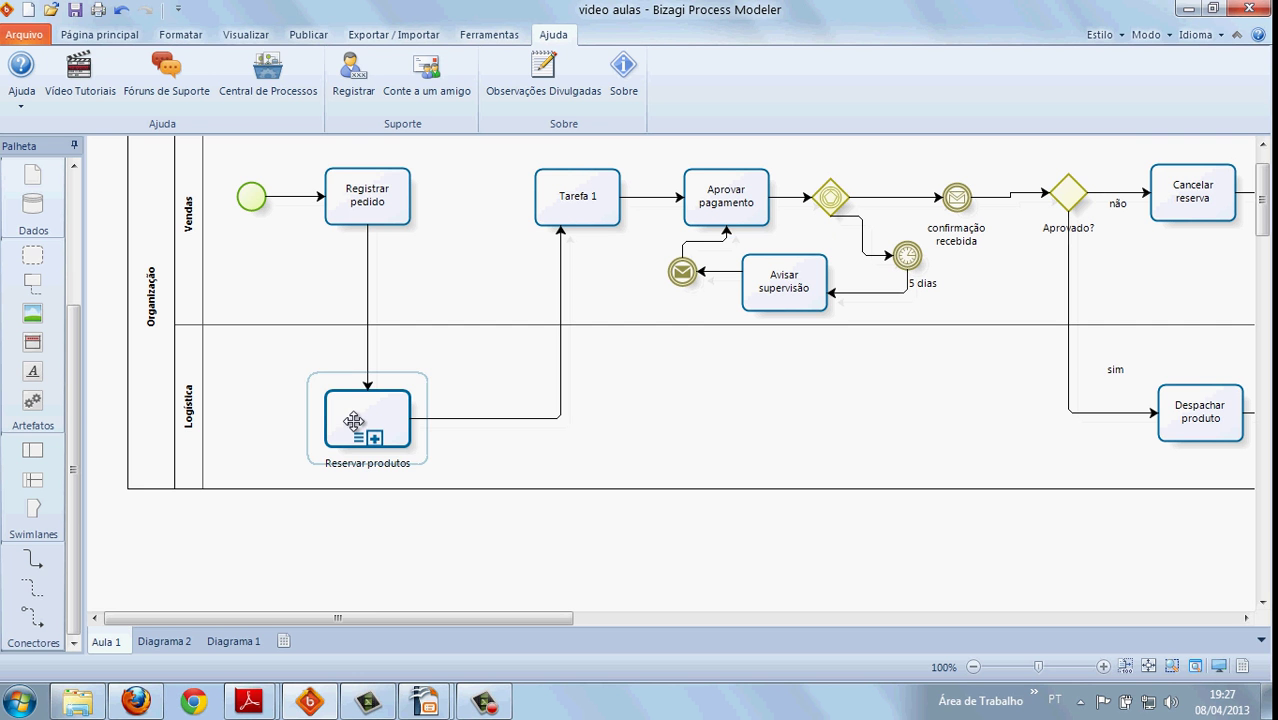
left_click(355, 423)
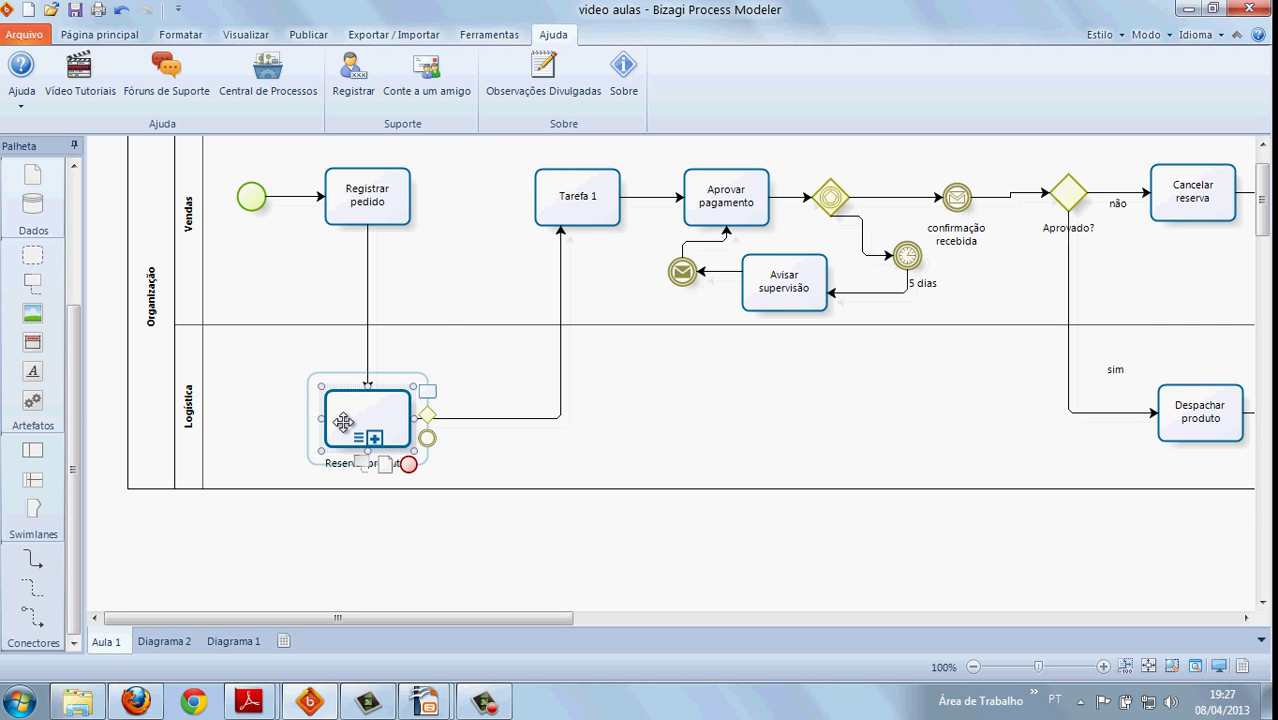
left_click(287, 426)
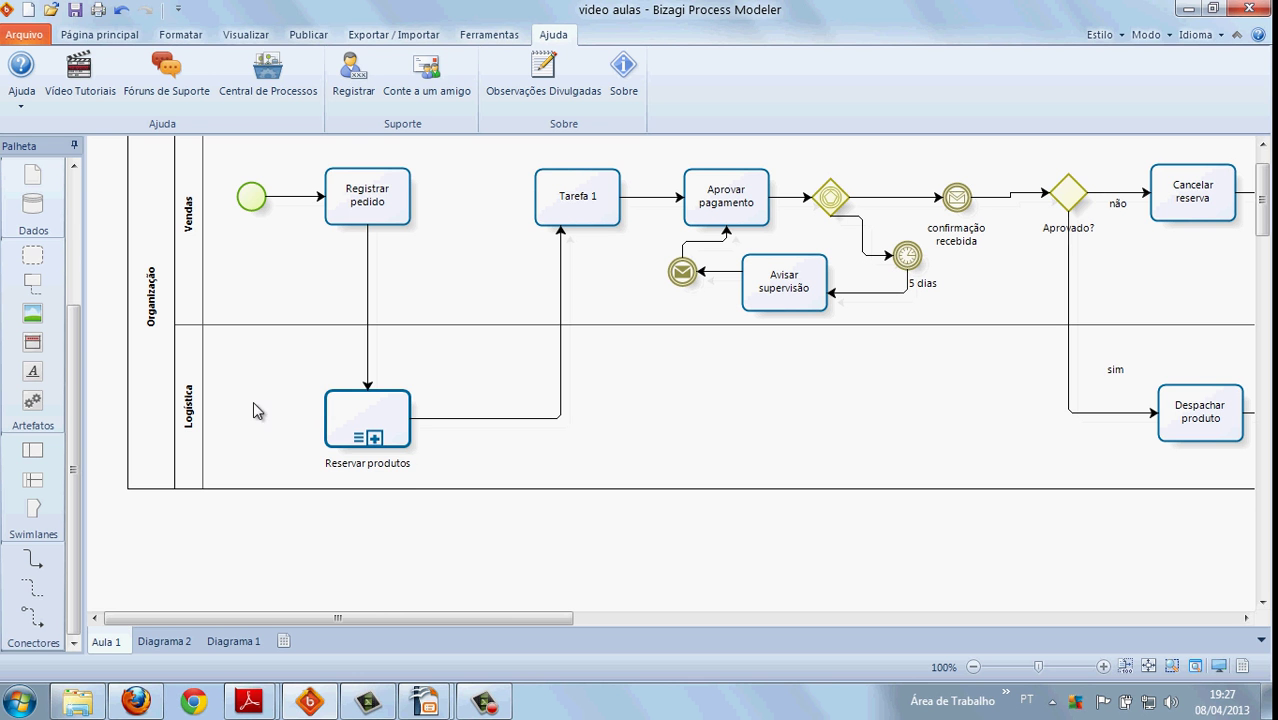
left_click(384, 418)
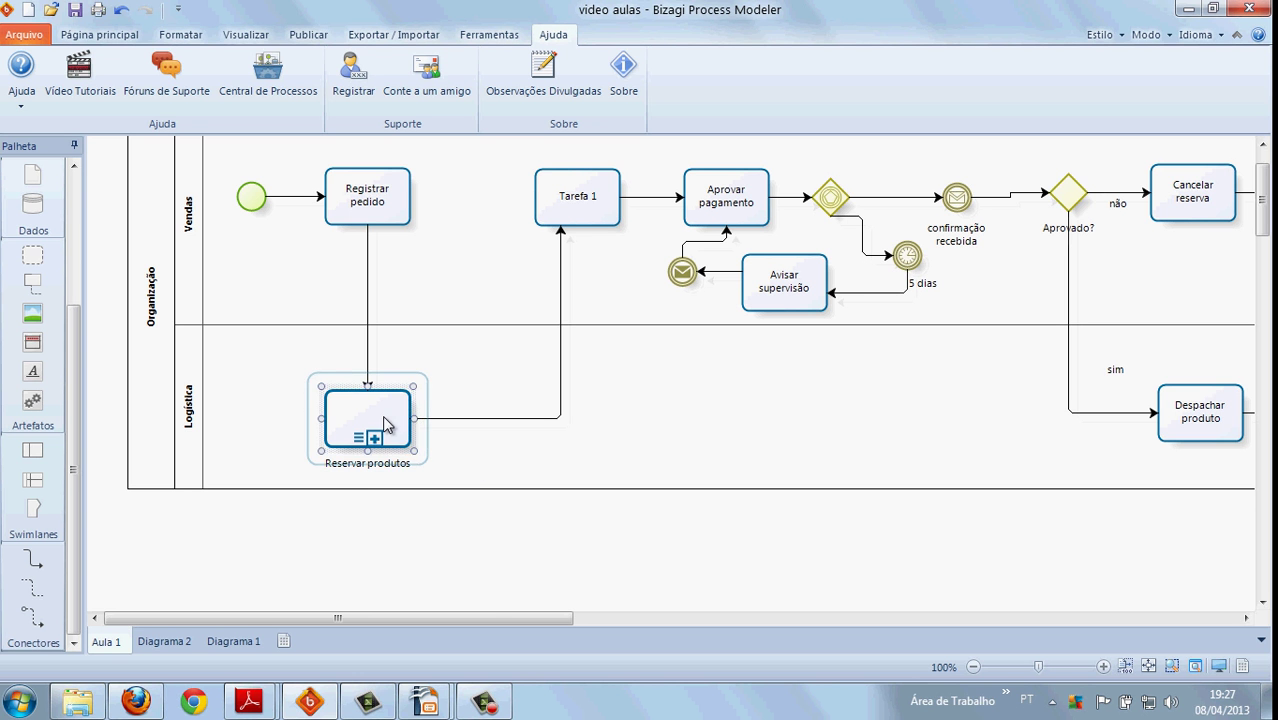
left_click_drag(386, 420, 386, 406)
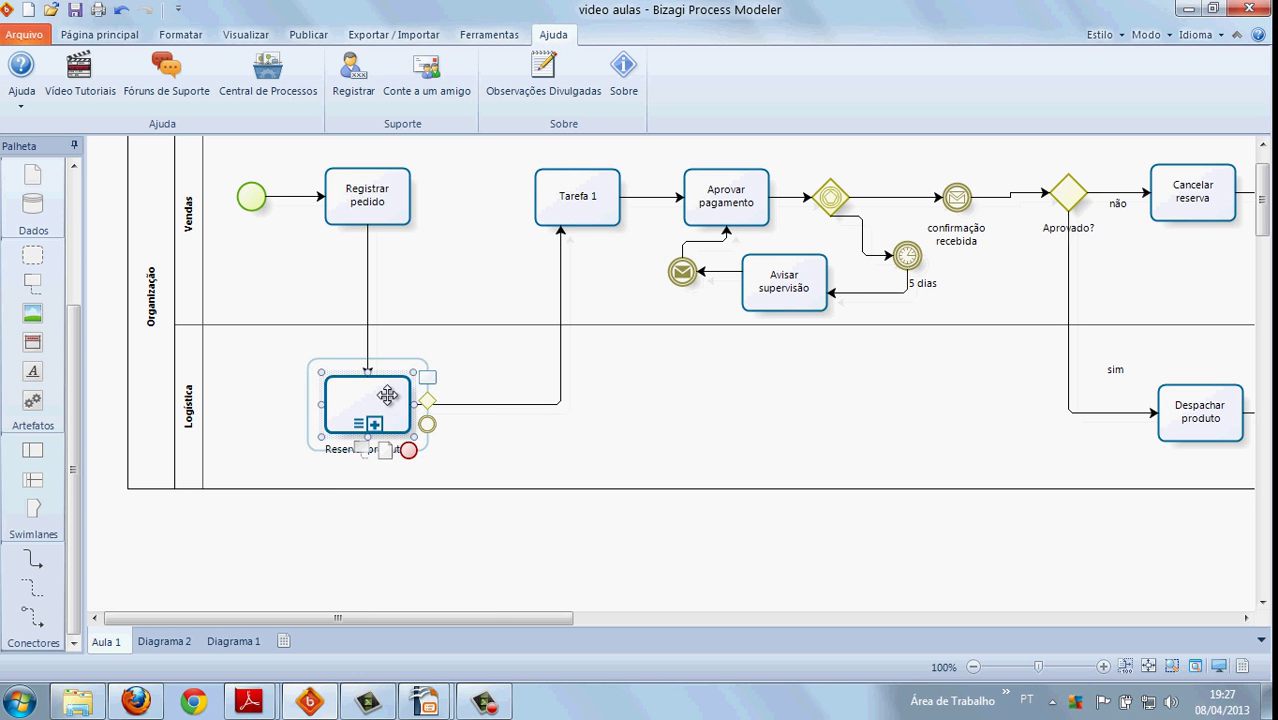
left_click(464, 361)
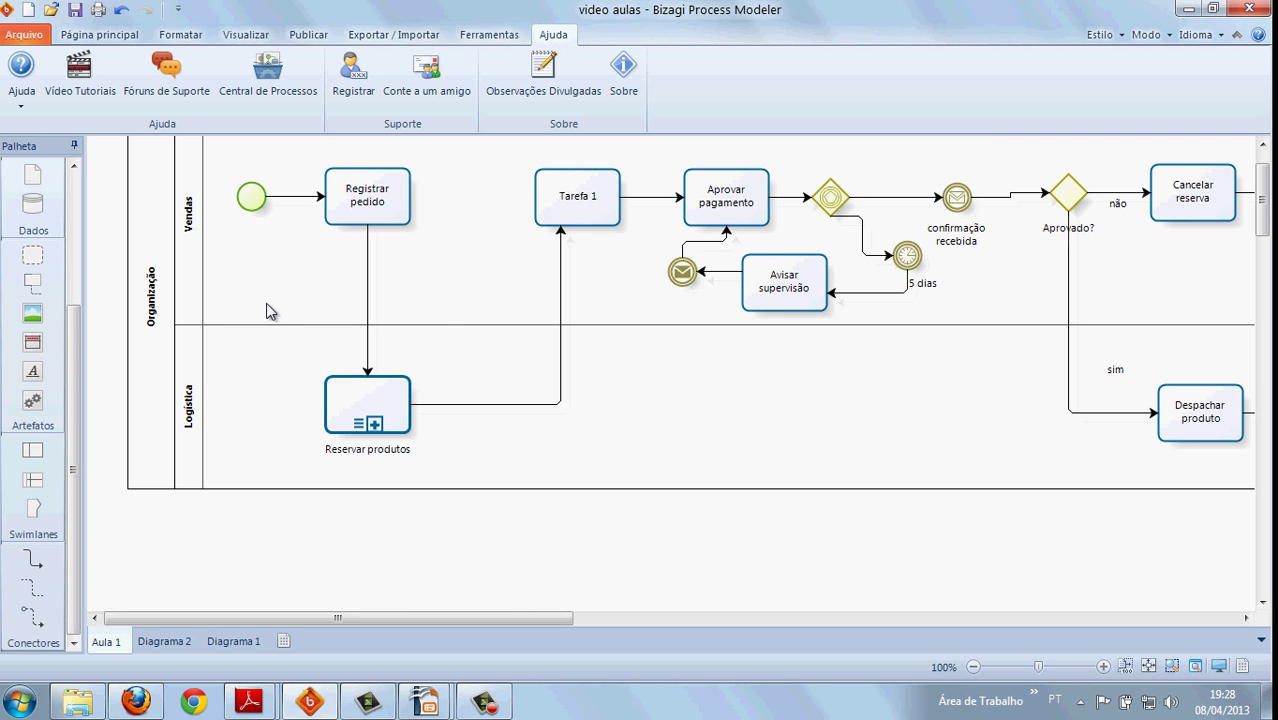
left_click(333, 384)
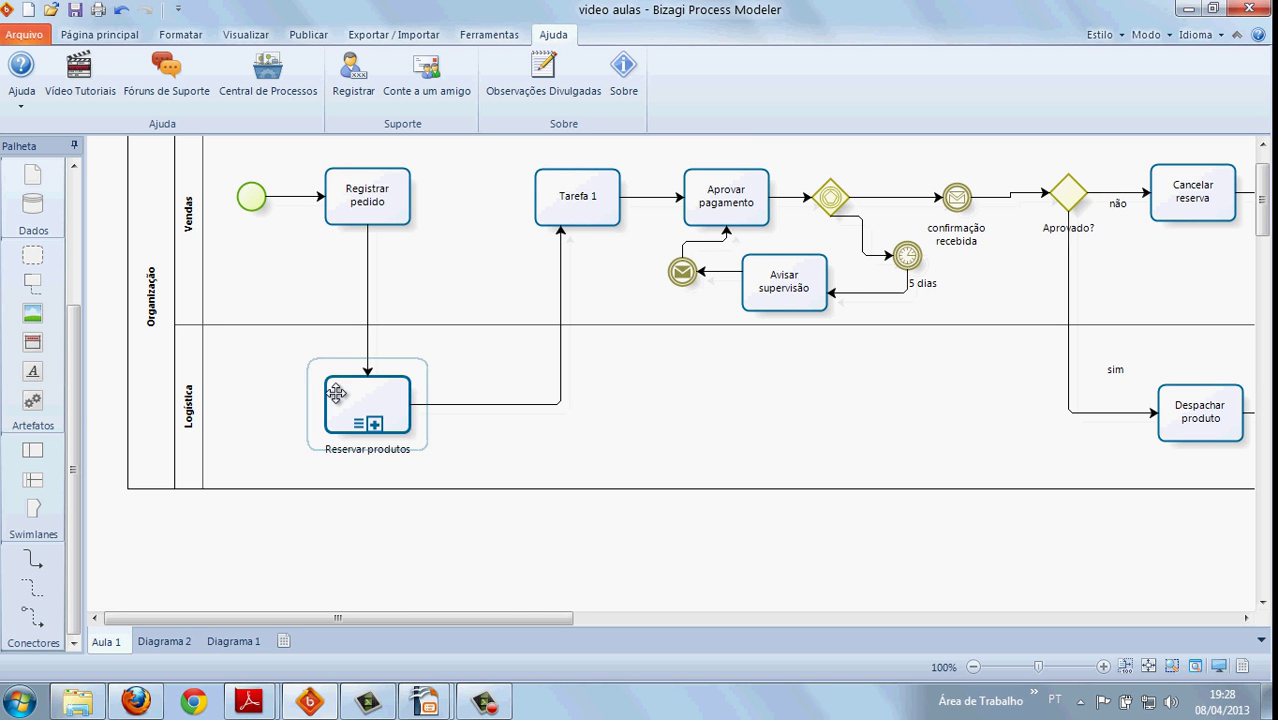
left_click(272, 397)
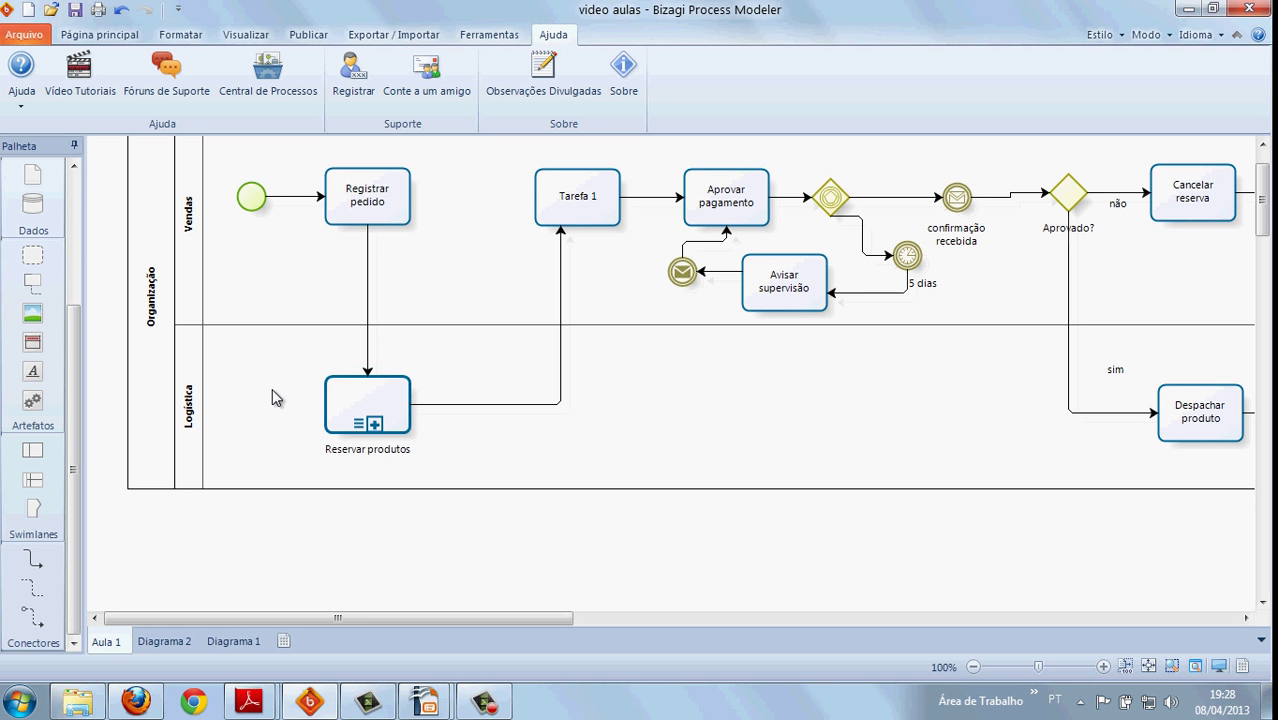
left_click_drag(336, 388, 341, 380)
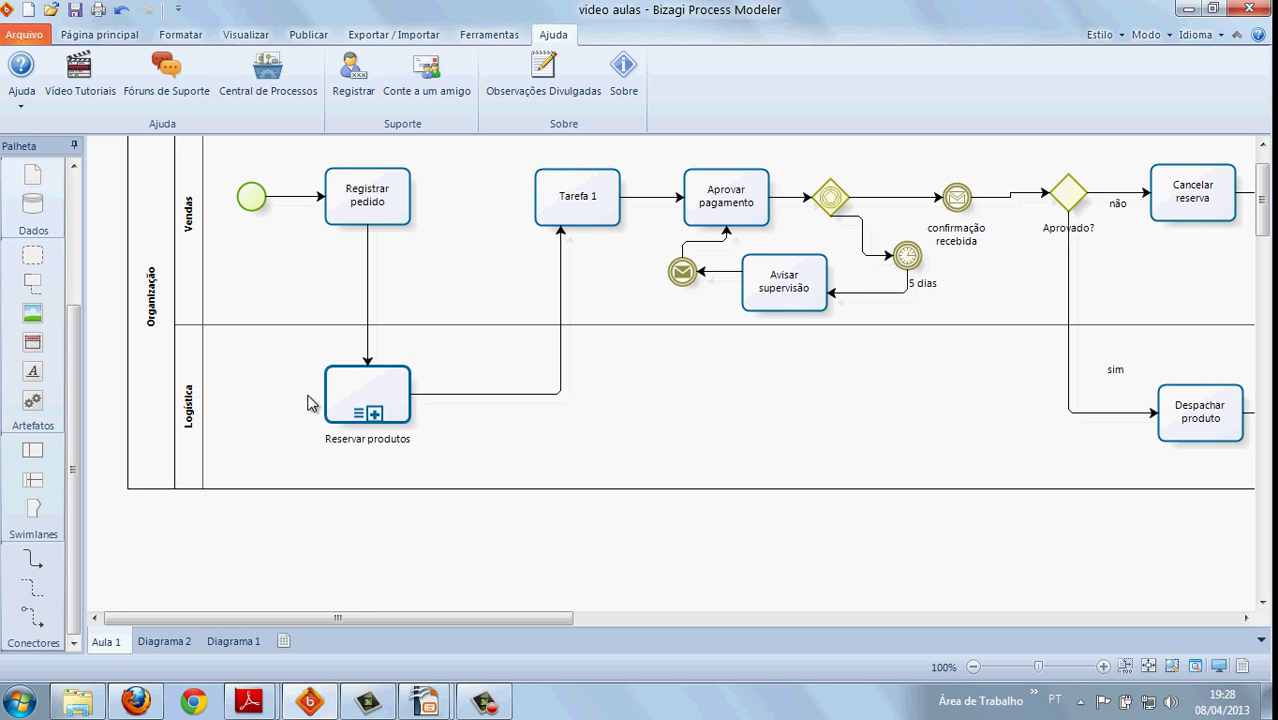
Attach an Erro boundary event to the Reservar produtos subprocess.
right_click(338, 393)
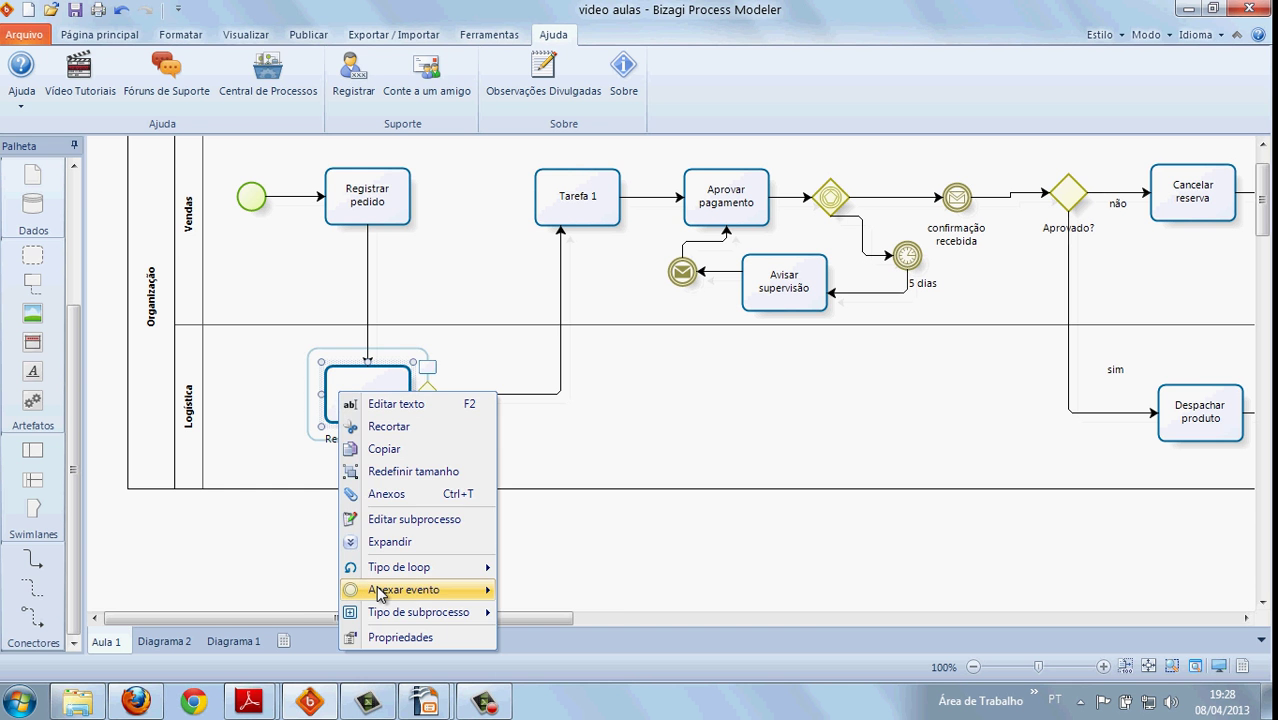
left_click(269, 445)
left_click(345, 395)
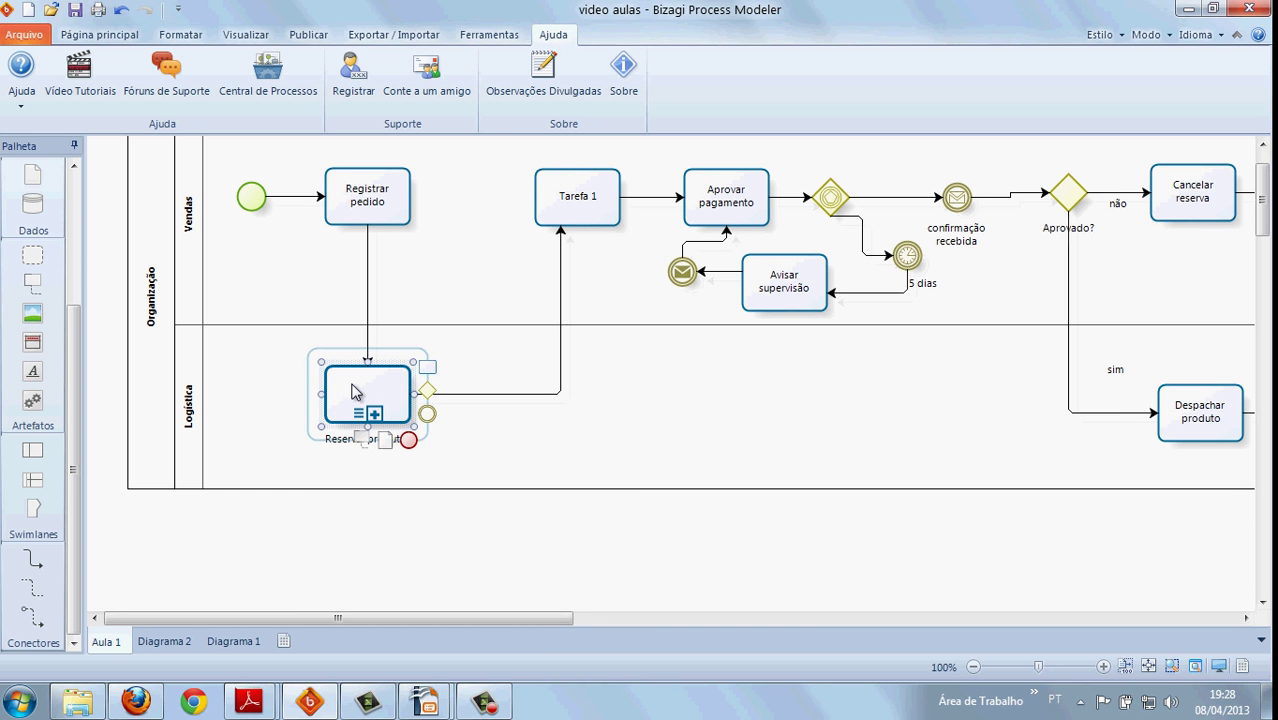
right_click(327, 397)
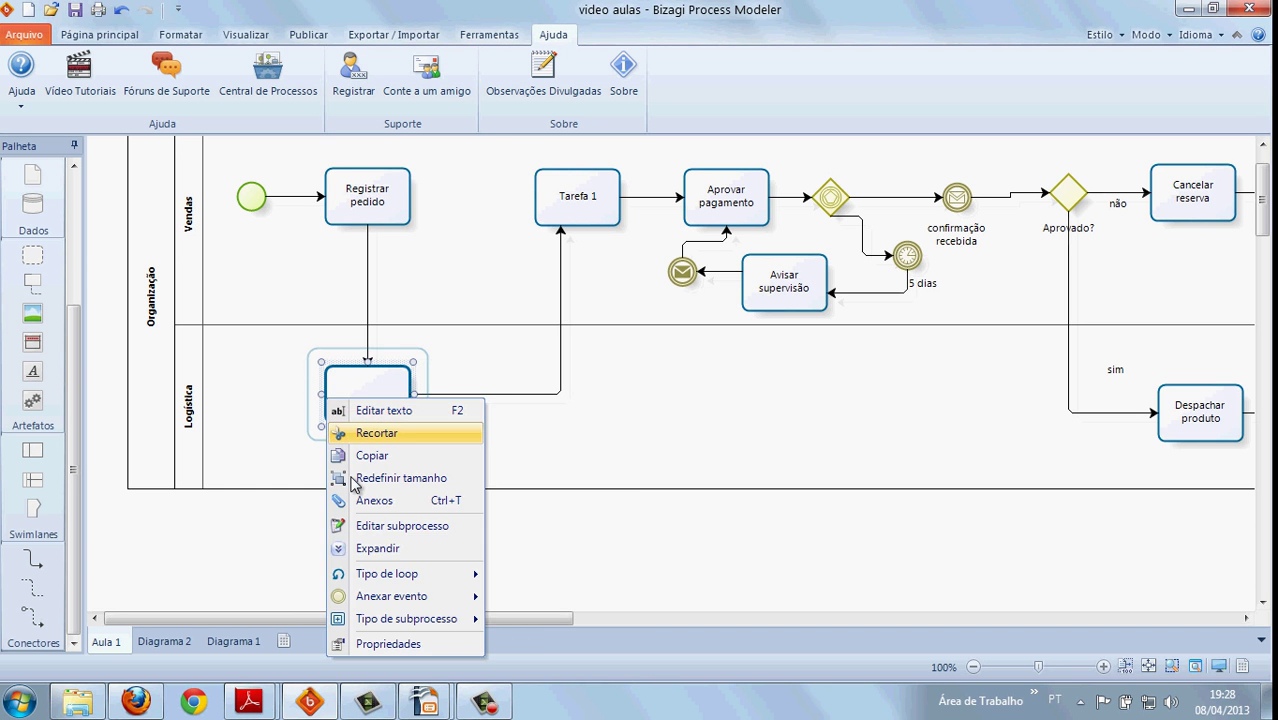
mouse_move(380, 600)
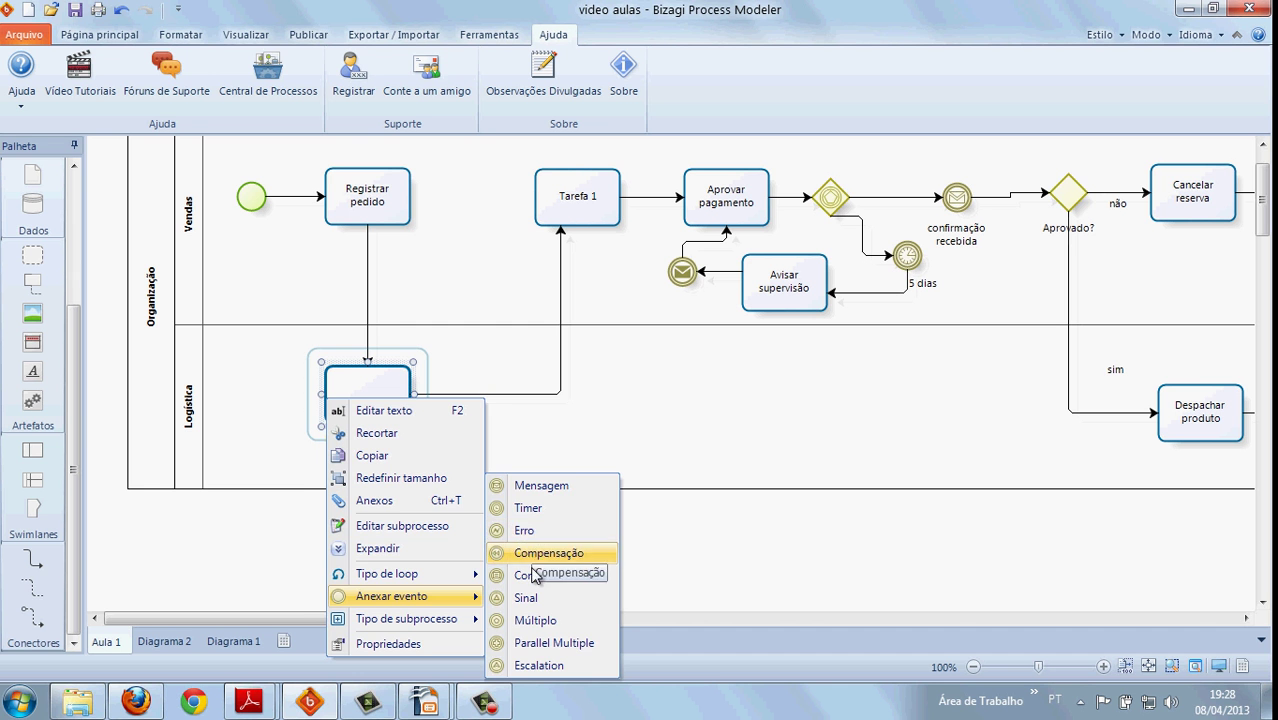
left_click(524, 531)
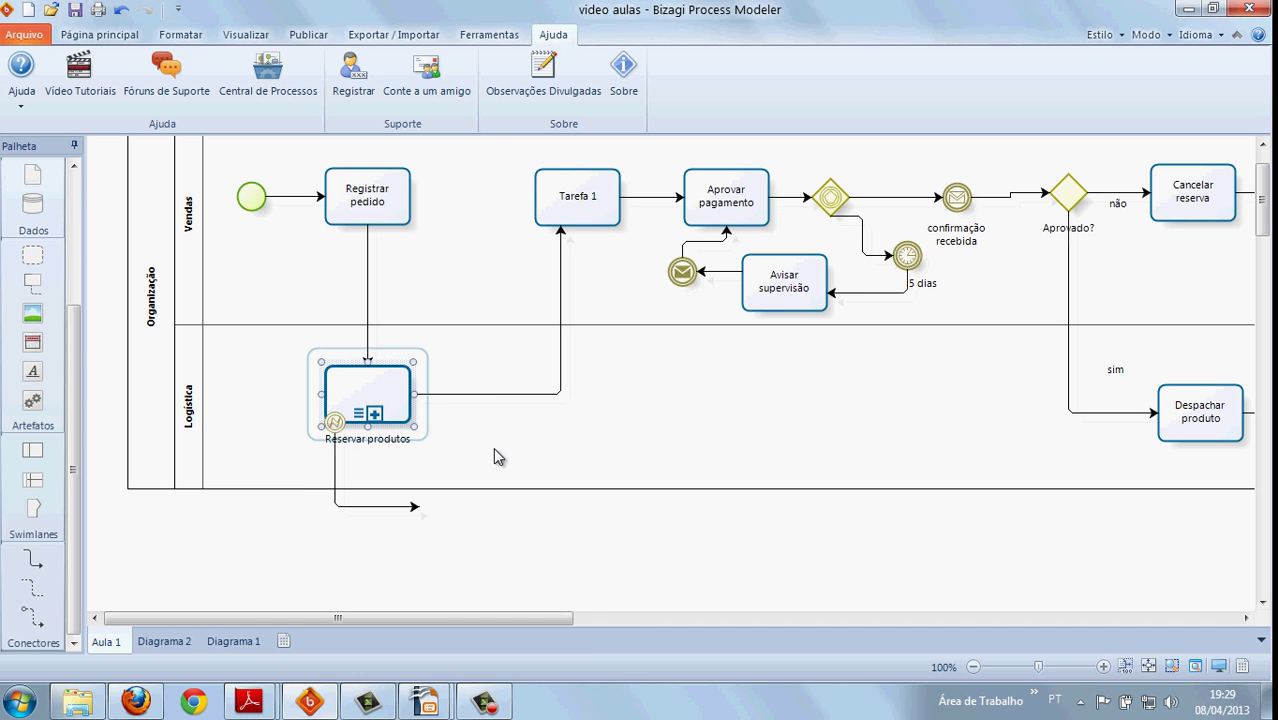
Reroute the boundary event's outgoing flow inside the Logística lane and add a new task at its end.
left_click(405, 507)
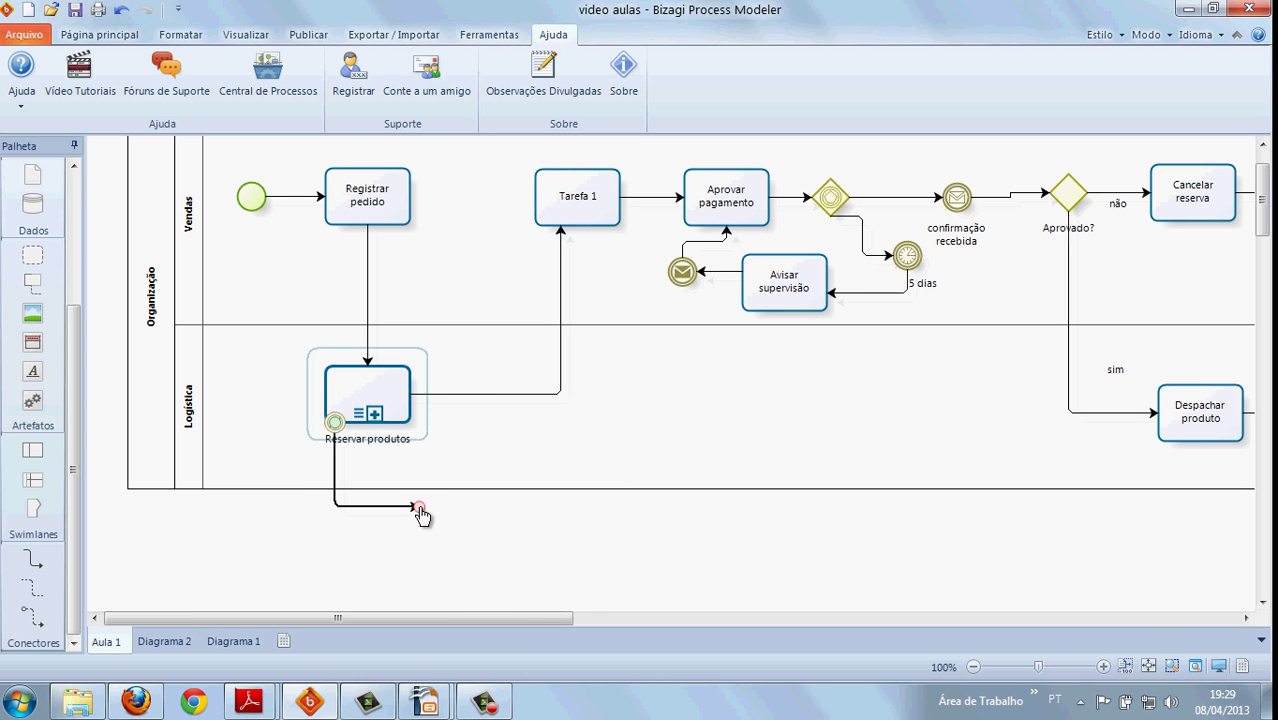
left_click_drag(419, 507, 463, 461)
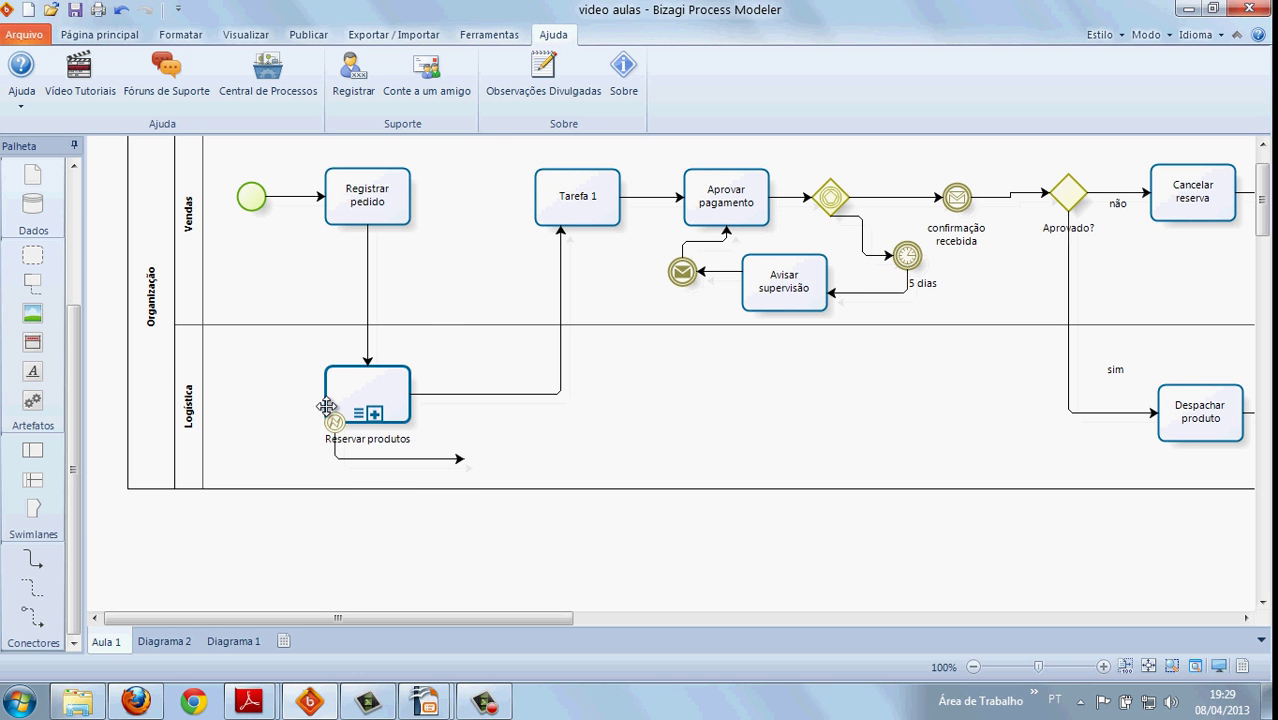
scroll(77, 255, "up", 3)
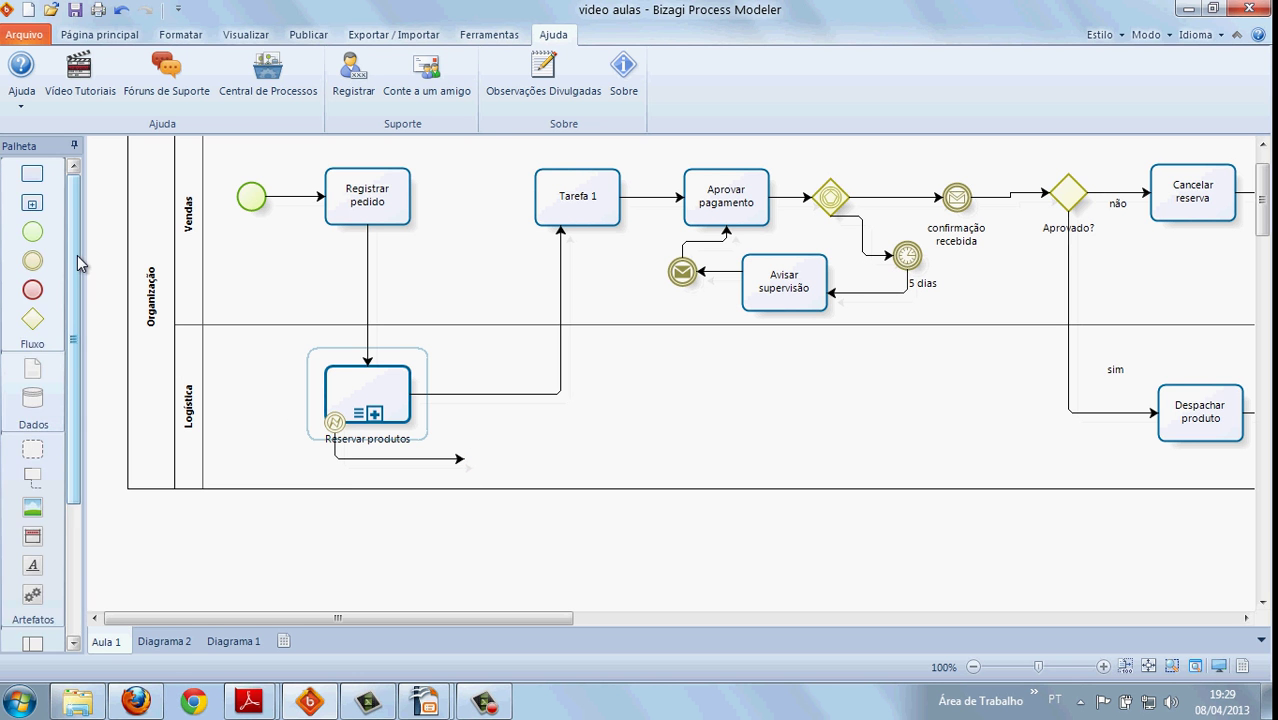
left_click_drag(32, 174, 462, 450)
left_click(452, 458)
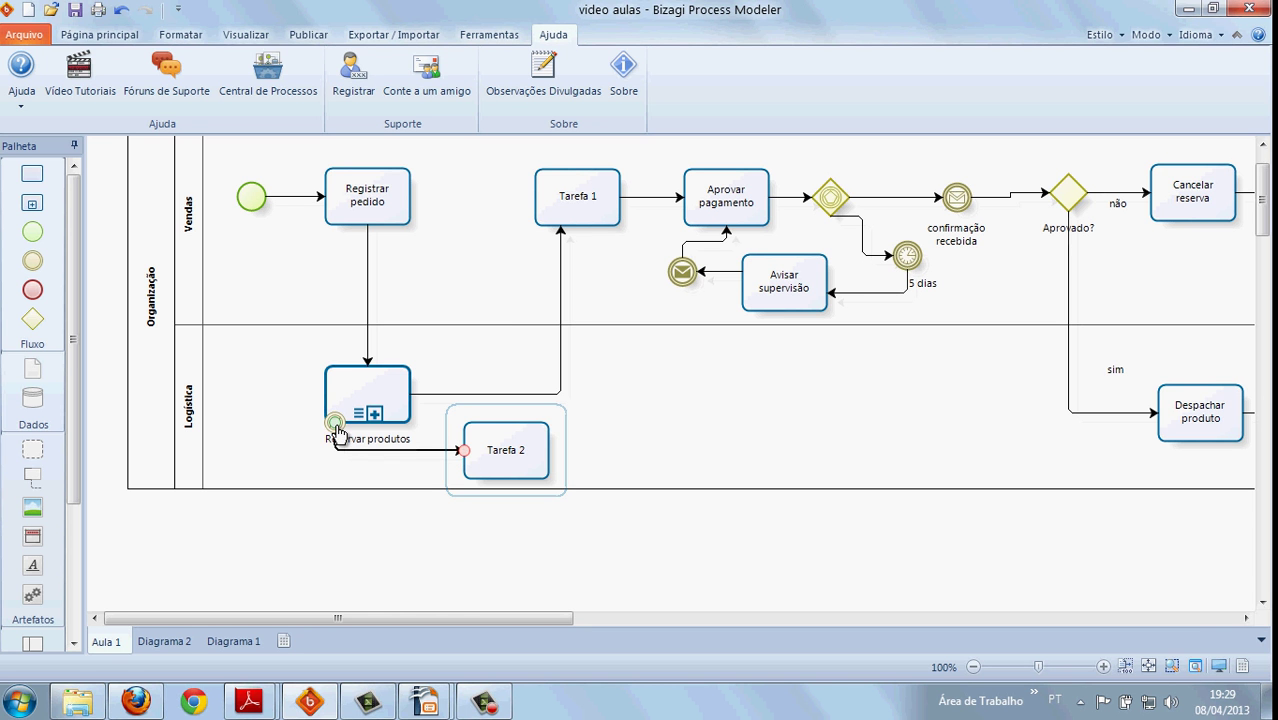
left_click(291, 412)
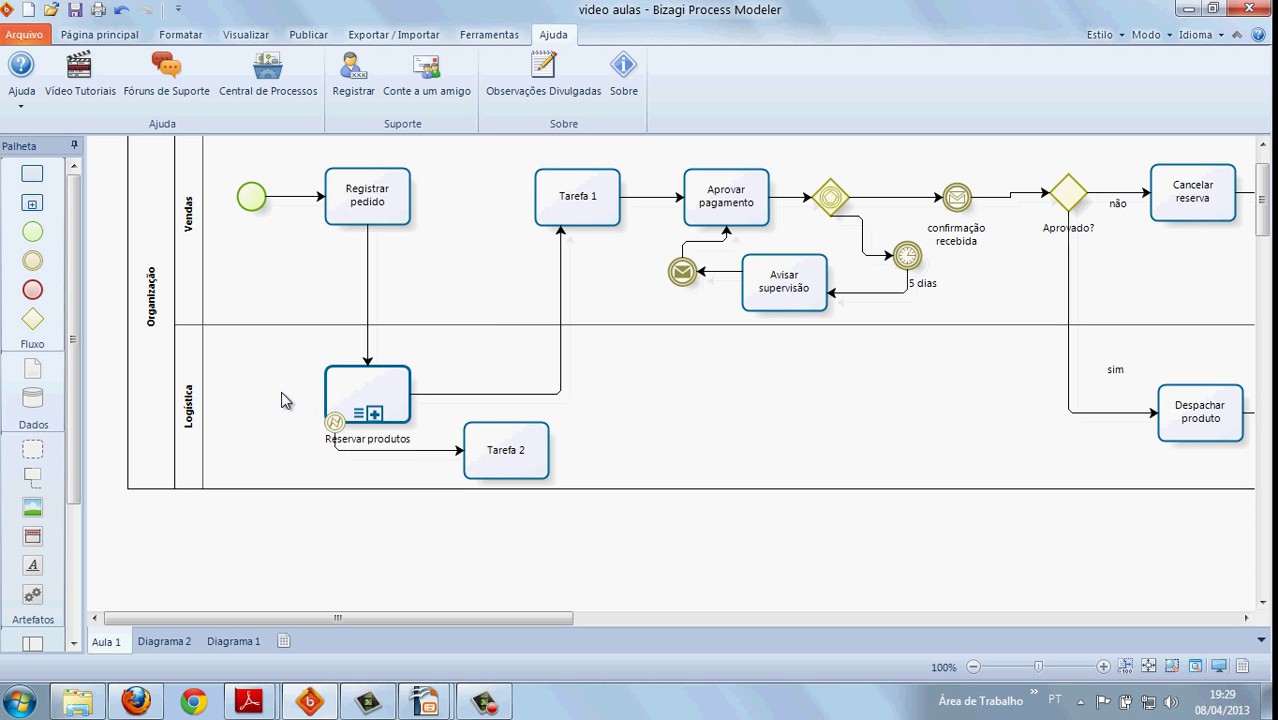
Change the type of the boundary event on Reservar produtos to Mensagem.
left_click(336, 432)
right_click(336, 421)
mouse_move(405, 552)
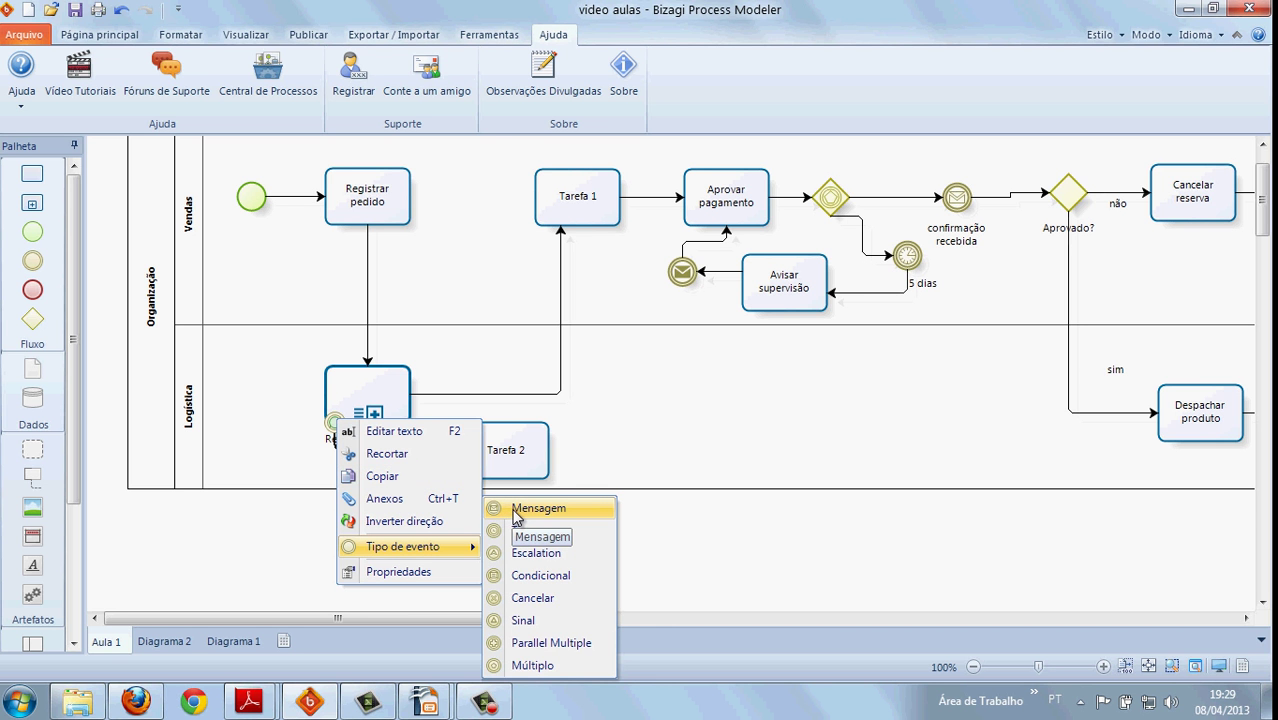
left_click(271, 428)
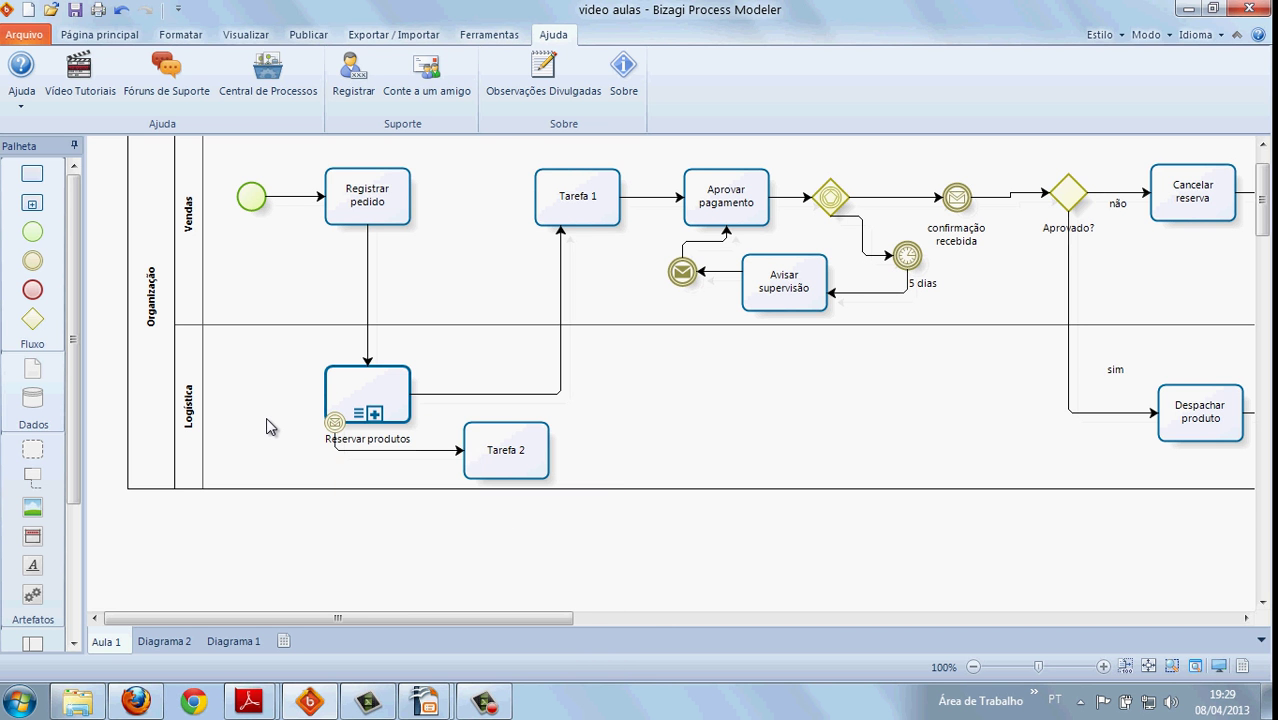
left_click(330, 385)
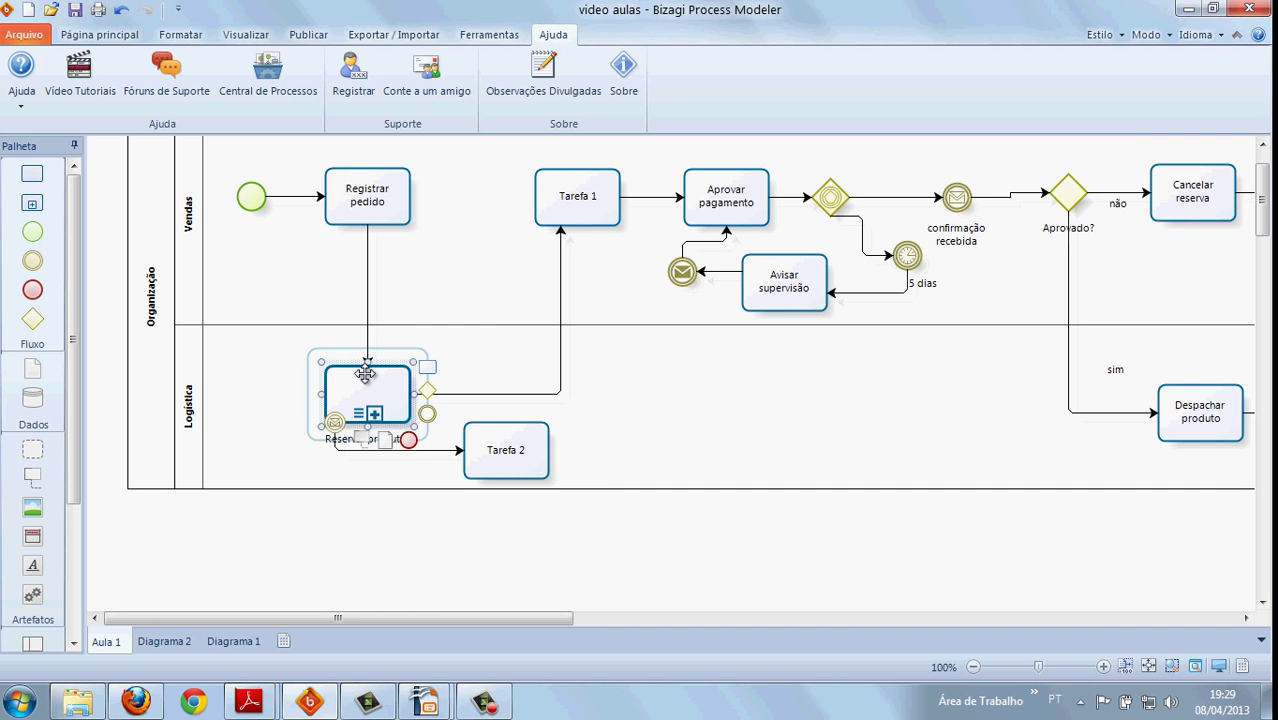
left_click(258, 395)
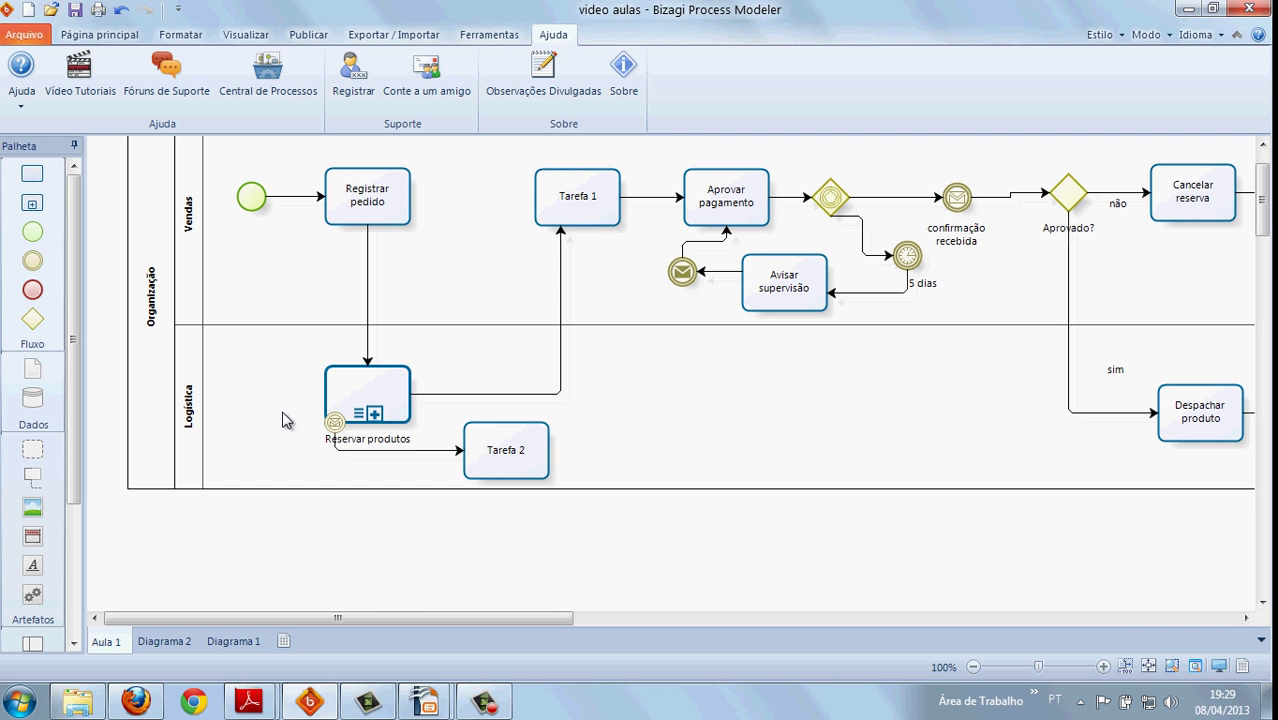
left_click(337, 382)
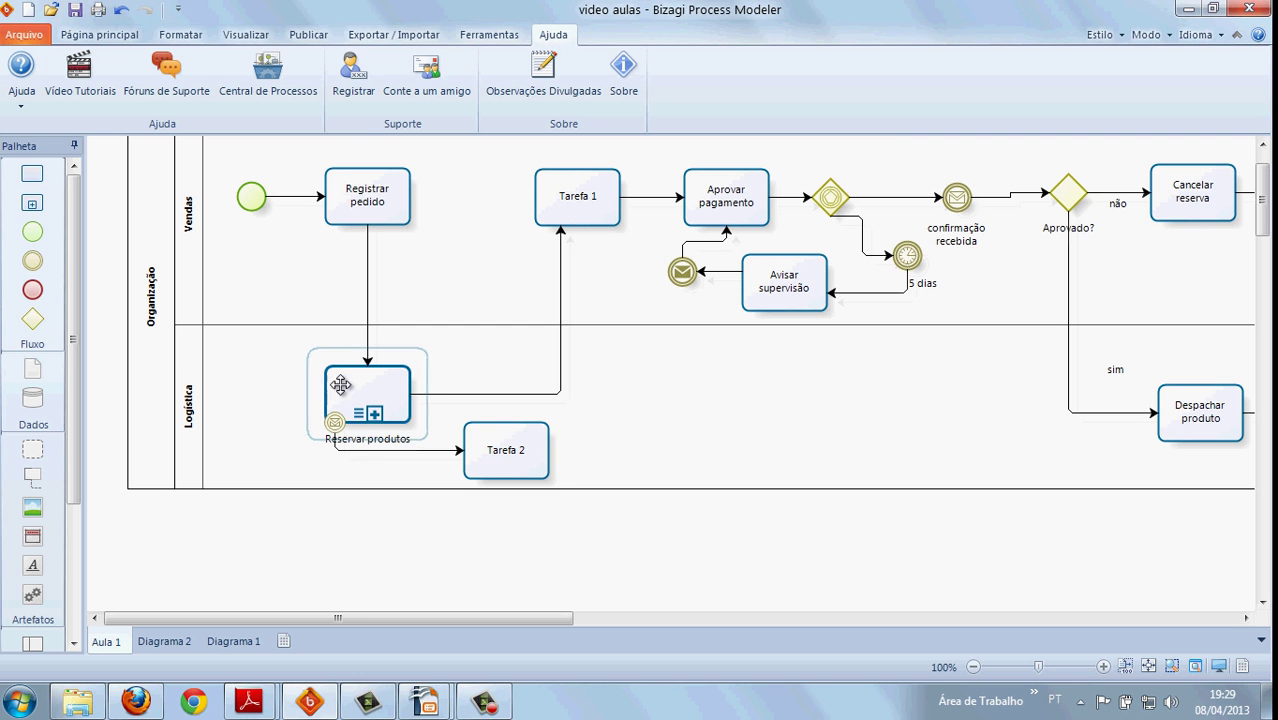
left_click(285, 390)
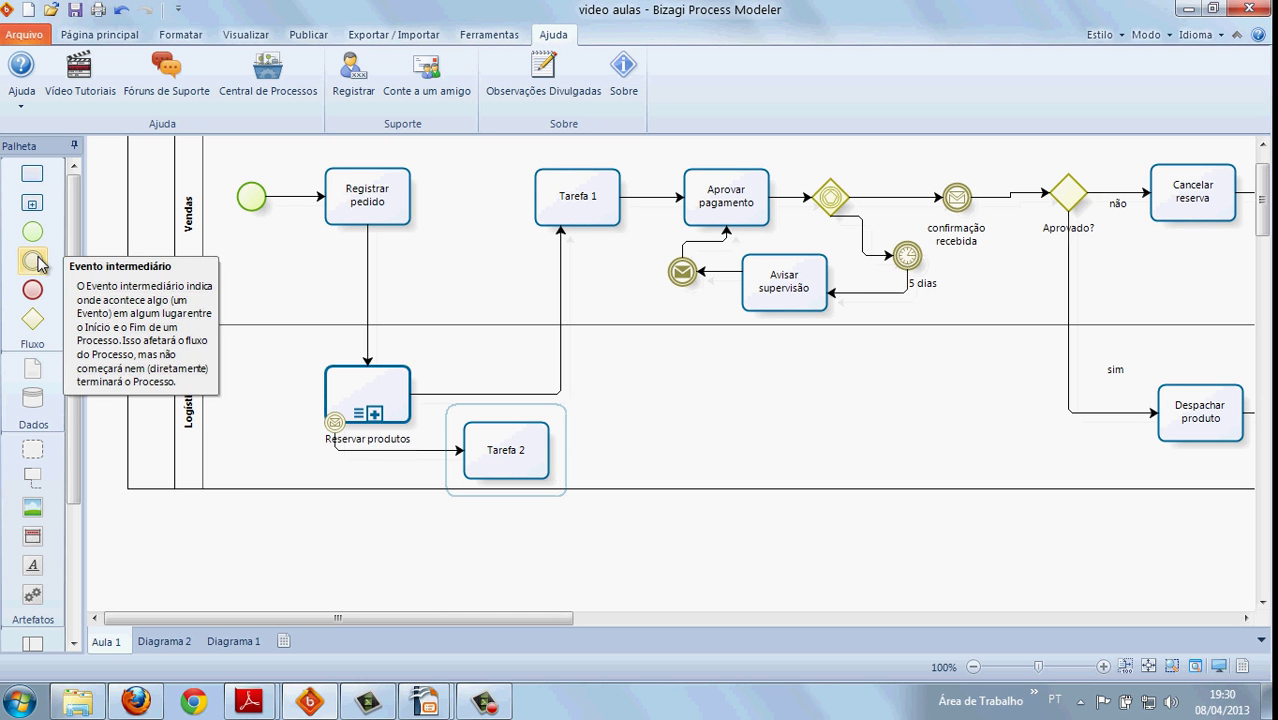
Add an intermediate event connected from Reservar produtos on its left side and configure it as a catching Mensagem event.
left_click(352, 405)
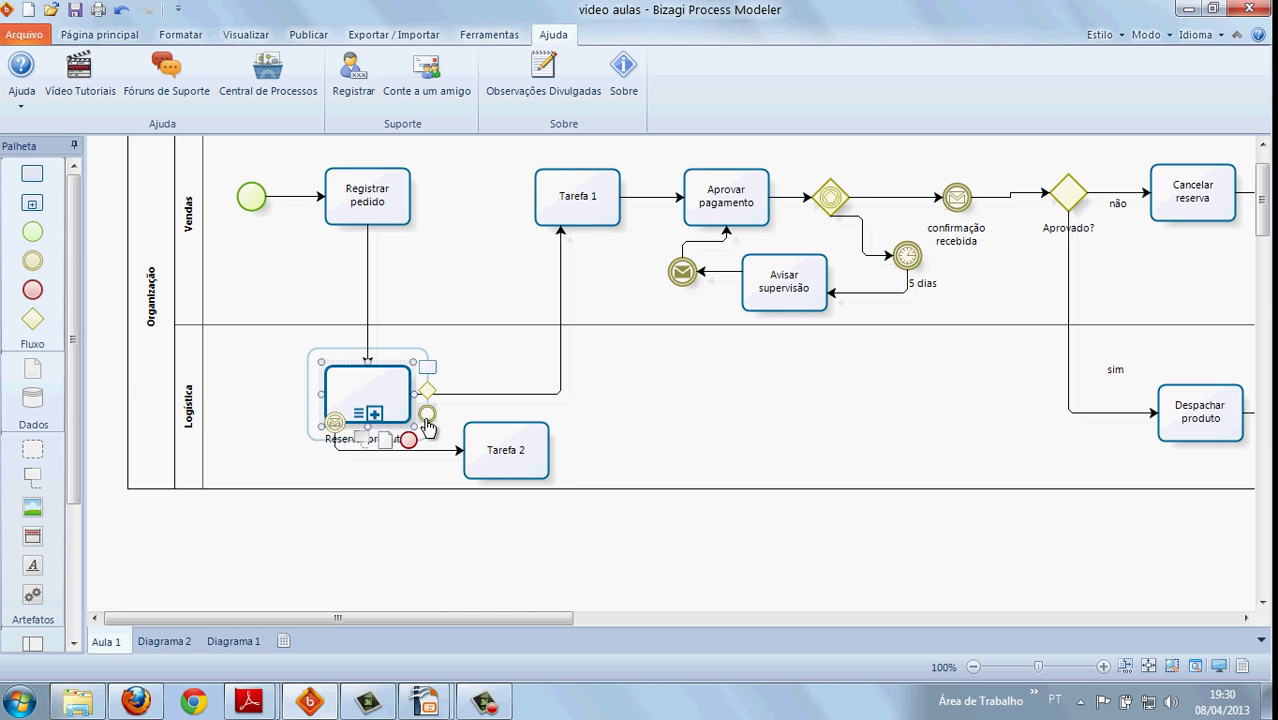
left_click_drag(427, 413, 248, 394)
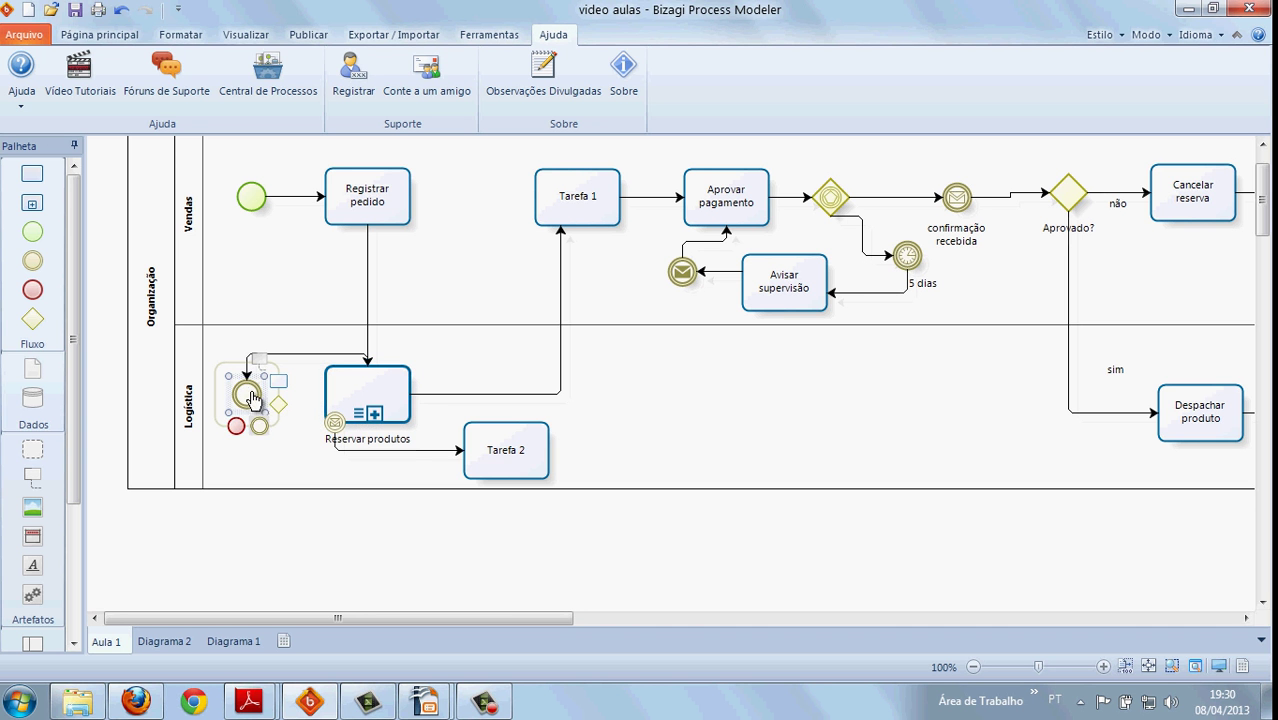
right_click(248, 394)
mouse_move(296, 528)
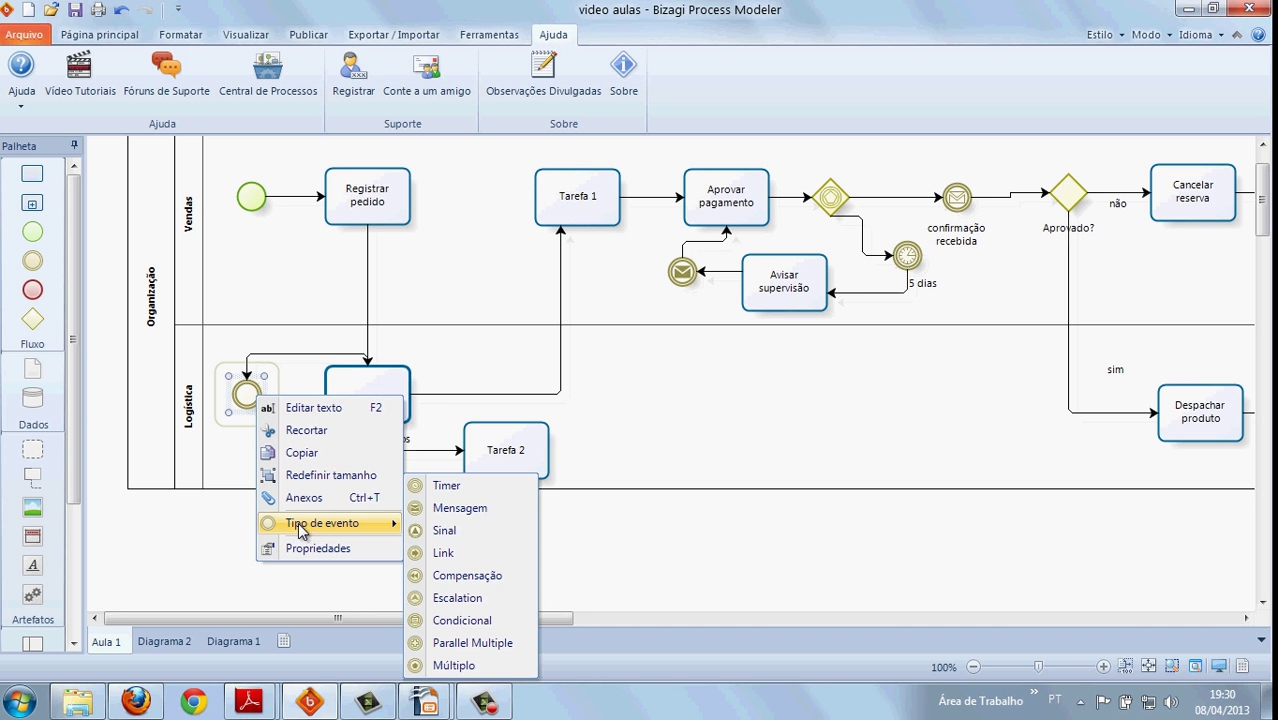
left_click(455, 508)
right_click(247, 394)
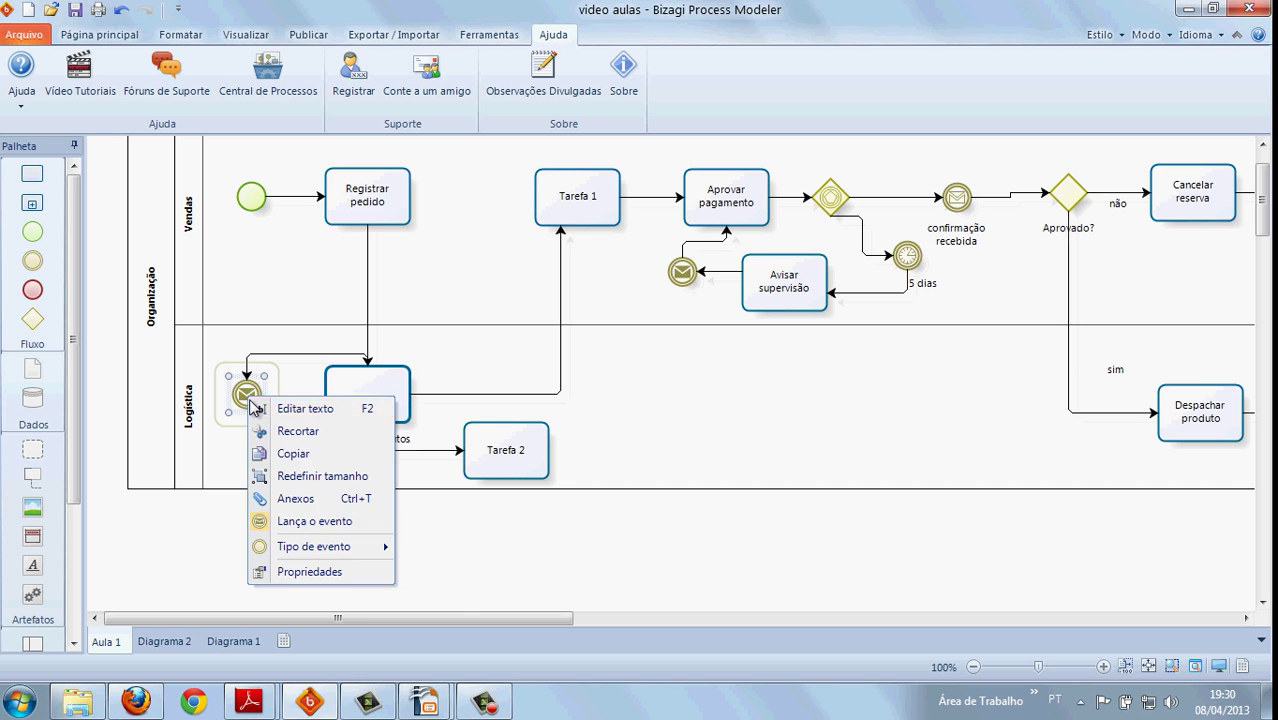
left_click(290, 519)
left_click(272, 451)
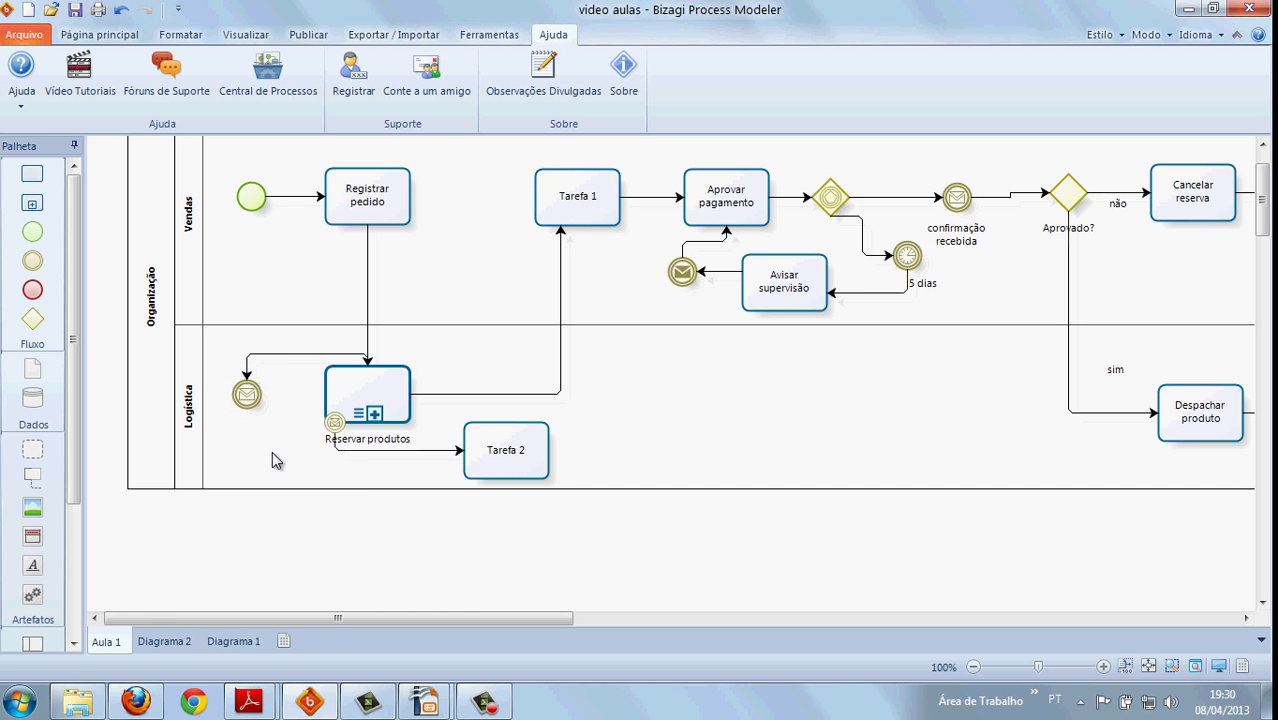
Delete the intermediate message event left of Reservar produtos together with its leftover connector.
left_click(246, 393)
left_click(247, 400)
key("Delete")
left_click(280, 385)
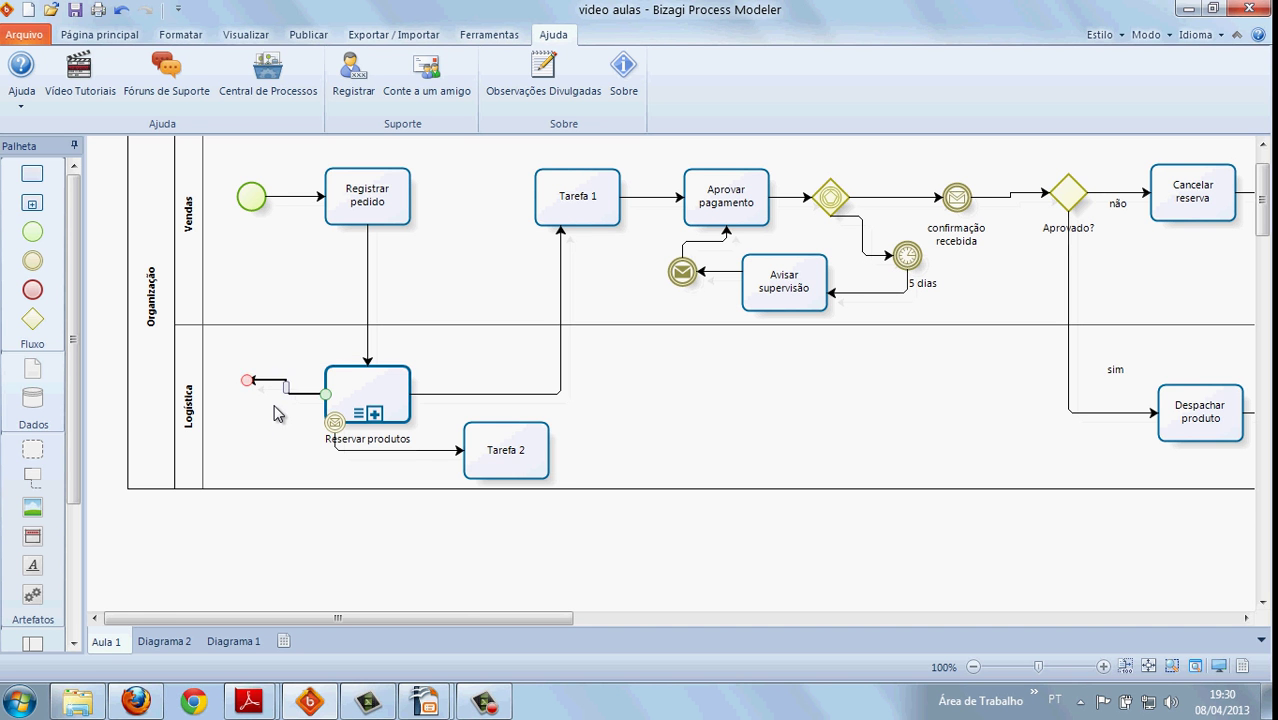
key("Delete")
left_click(328, 414)
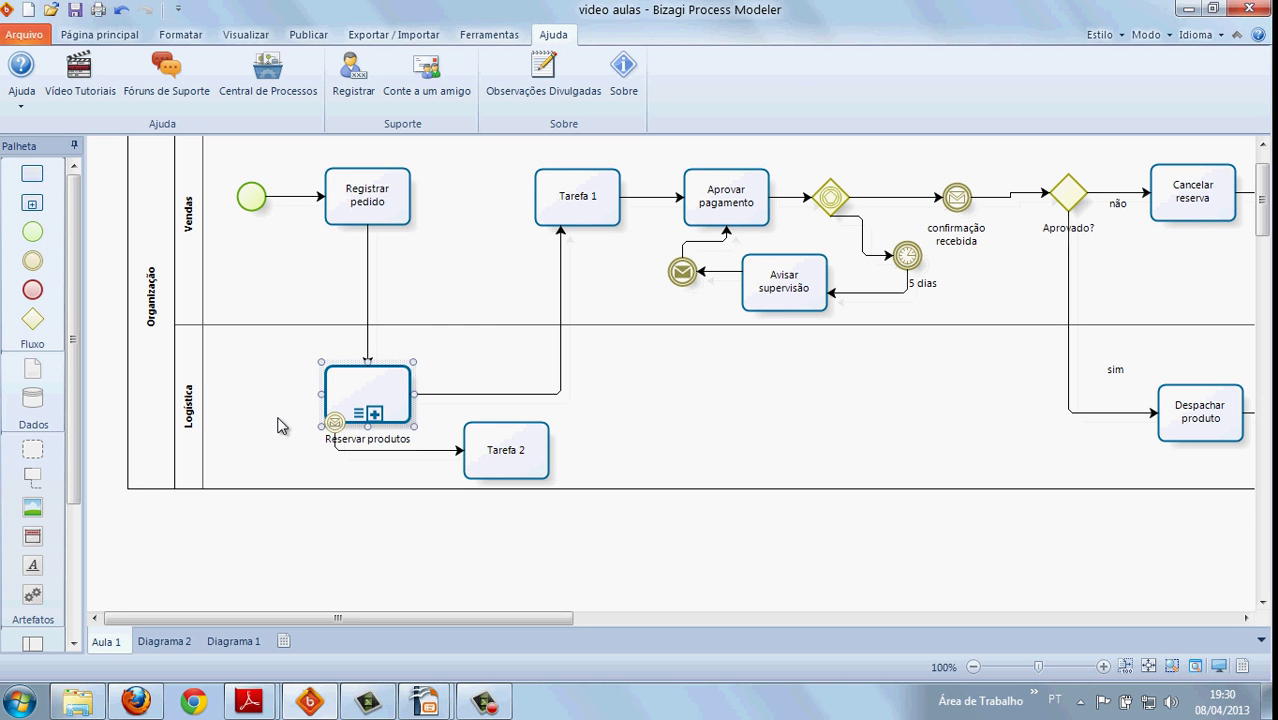
left_click(335, 432)
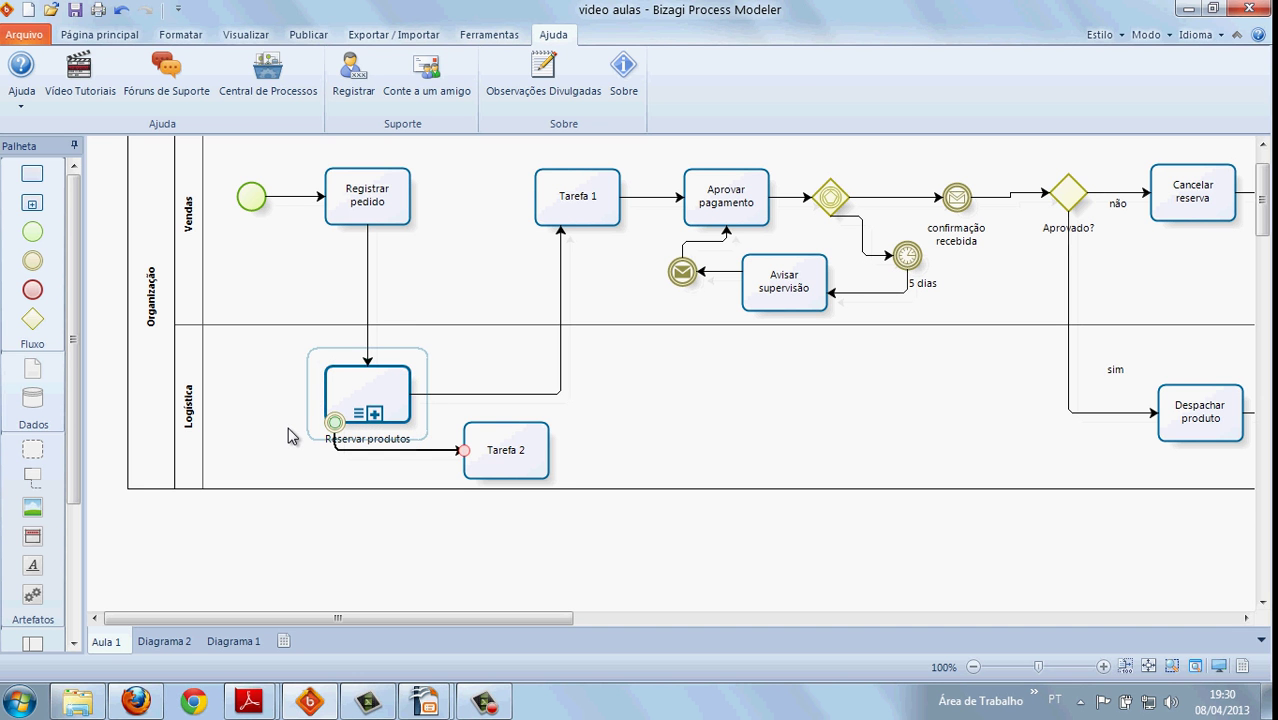
left_click(288, 428)
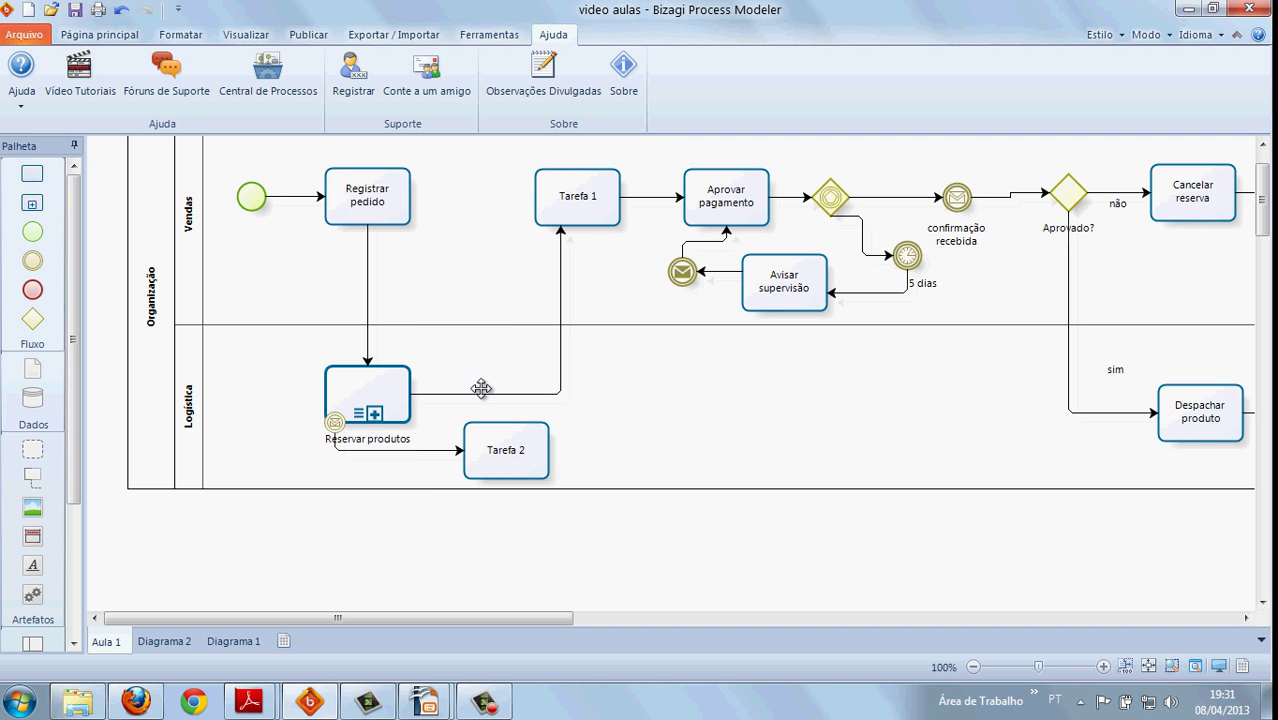
left_click(337, 431)
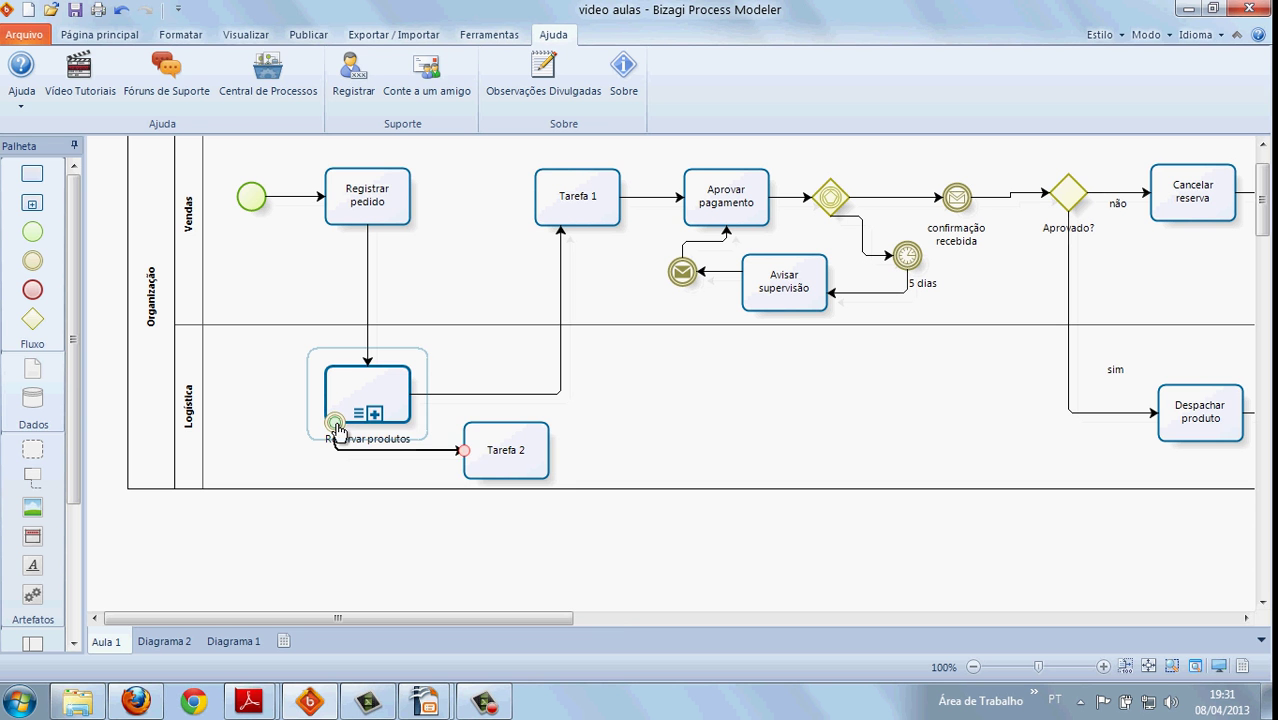
Change the type of the boundary event on Reservar produtos to Condicional.
right_click(337, 431)
mouse_move(478, 583)
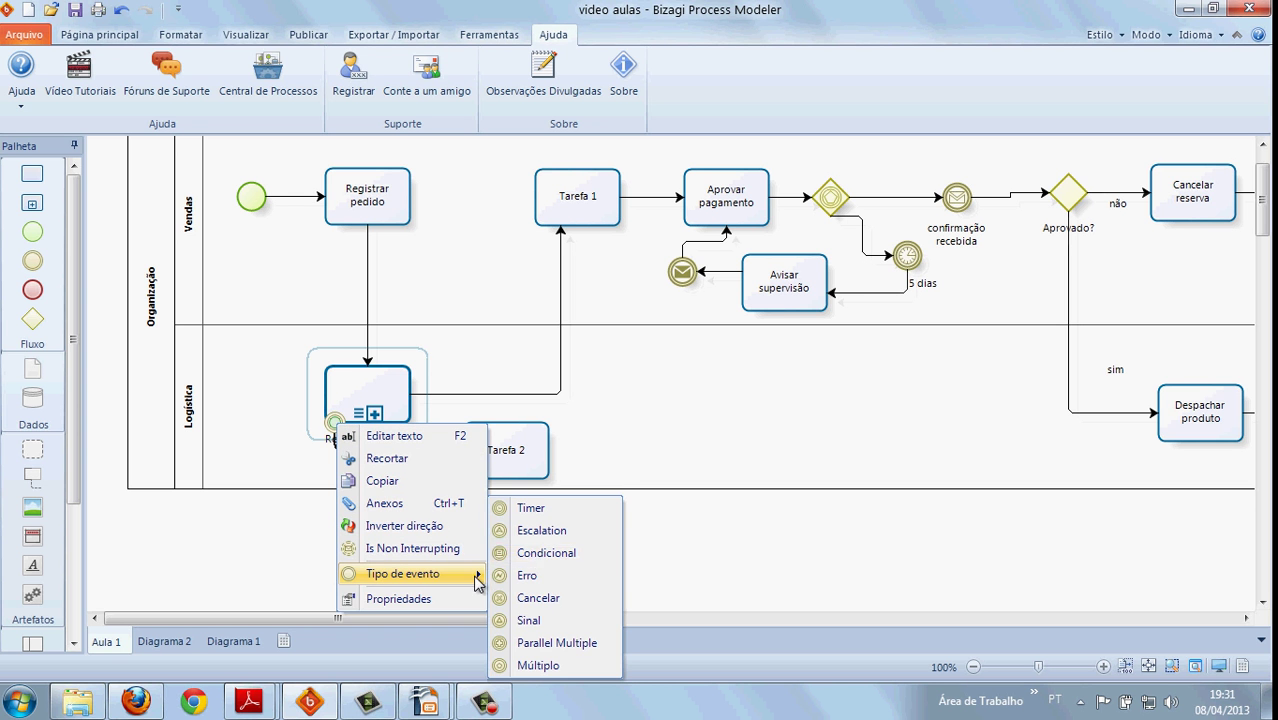
left_click(541, 561)
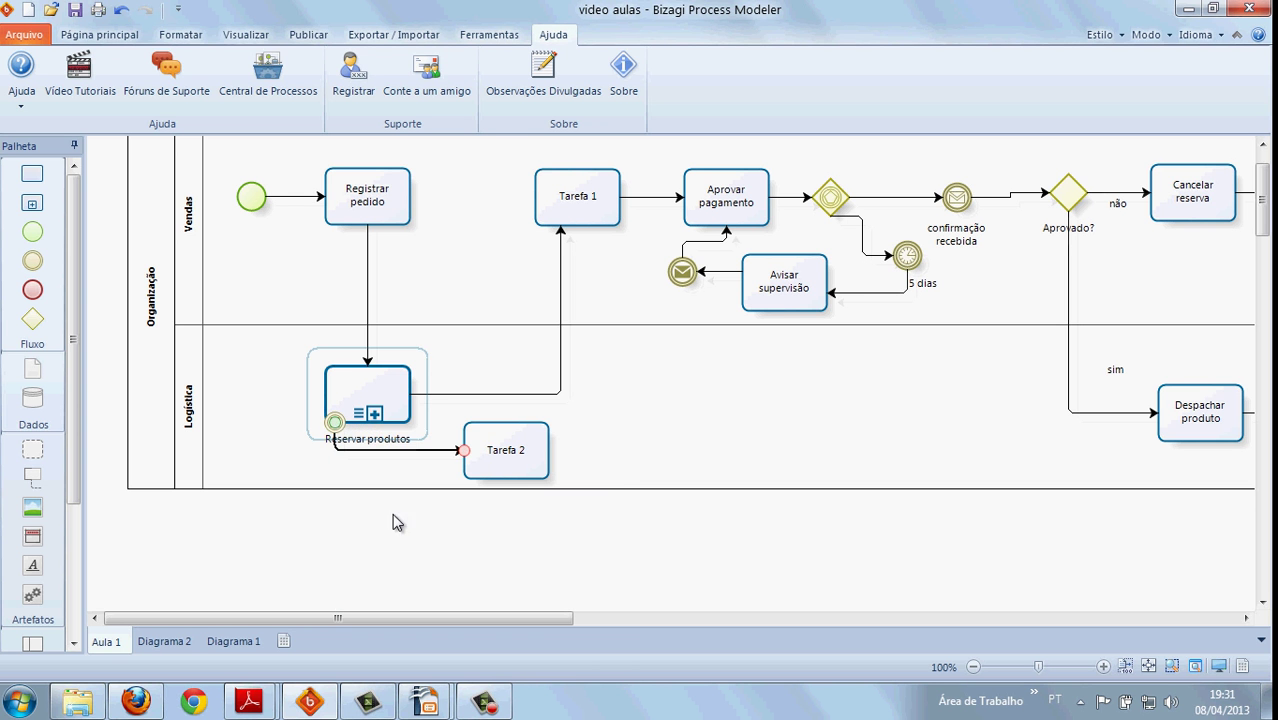
left_click(293, 428)
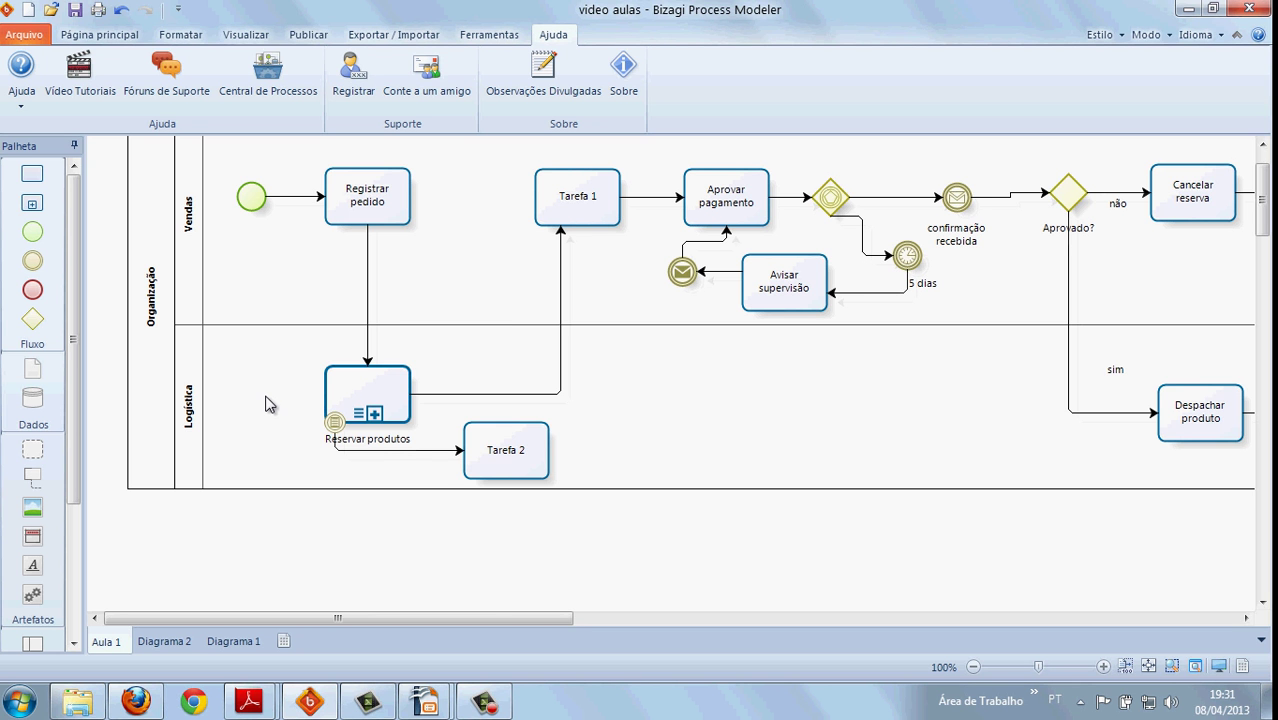
Rename the task fed by the boundary event, Tarefa 2, as "Tratar condição".
double_click(497, 452)
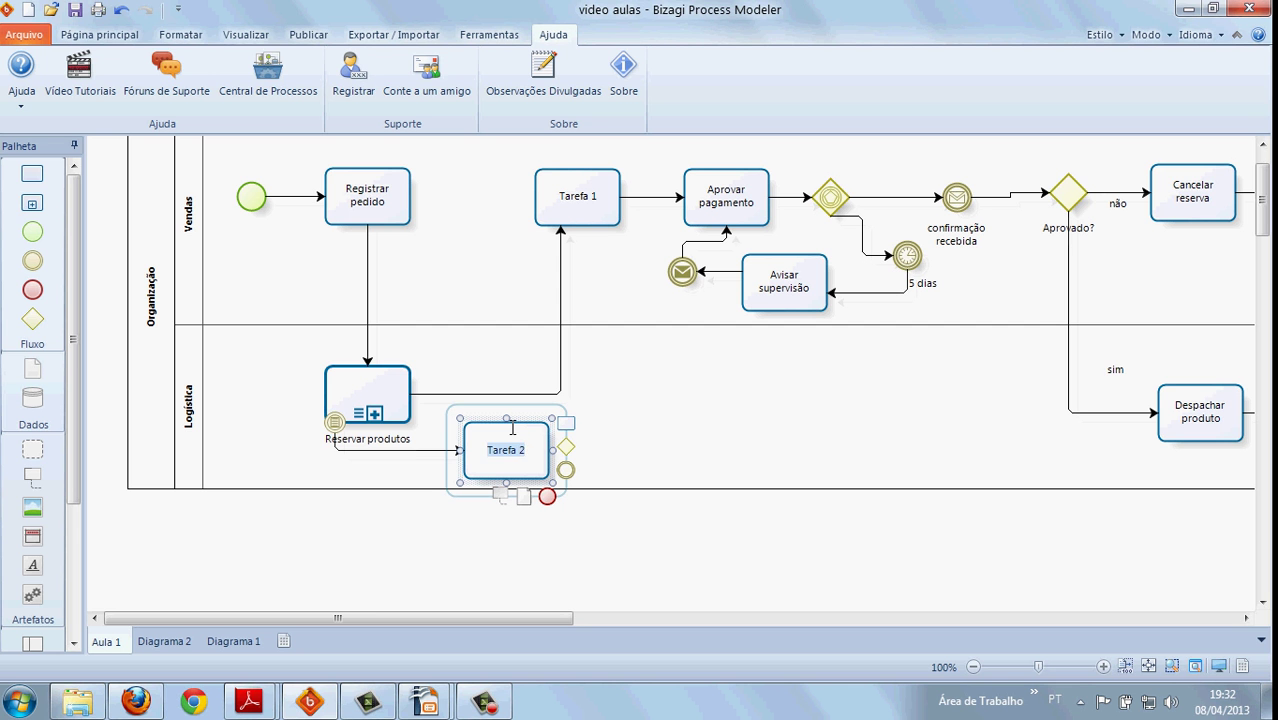
type("Tratar condição")
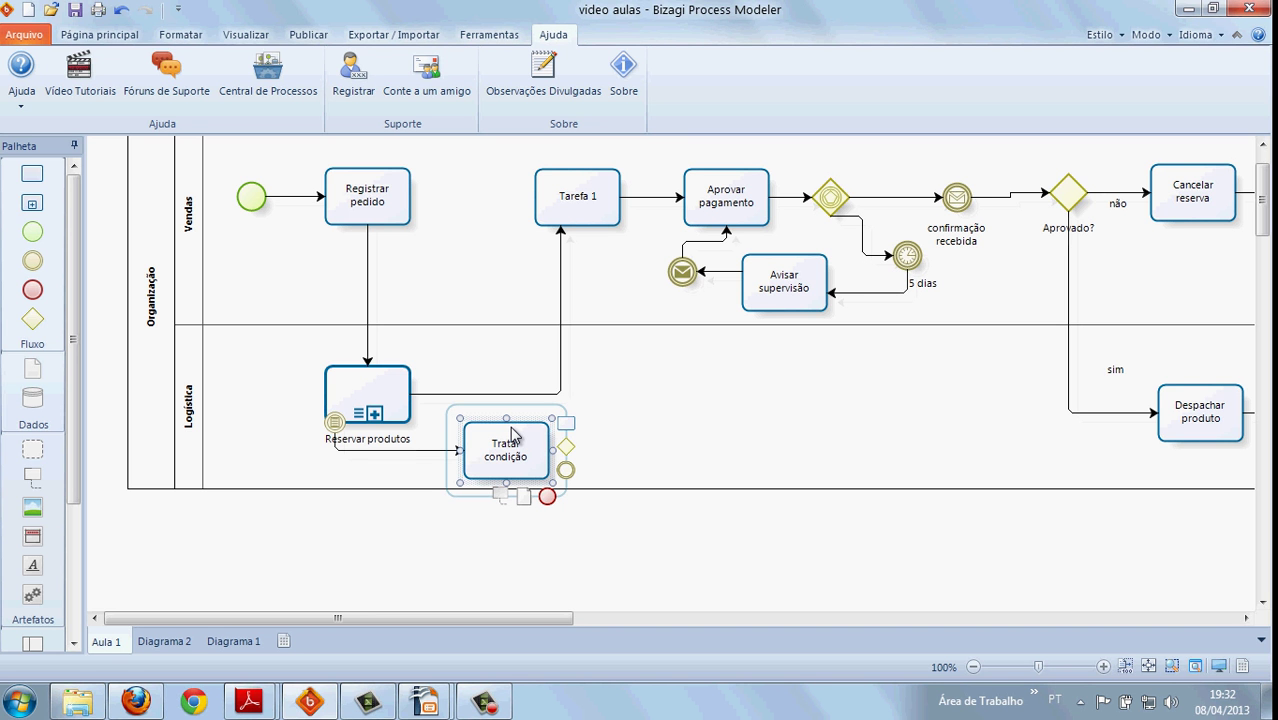
left_click(600, 414)
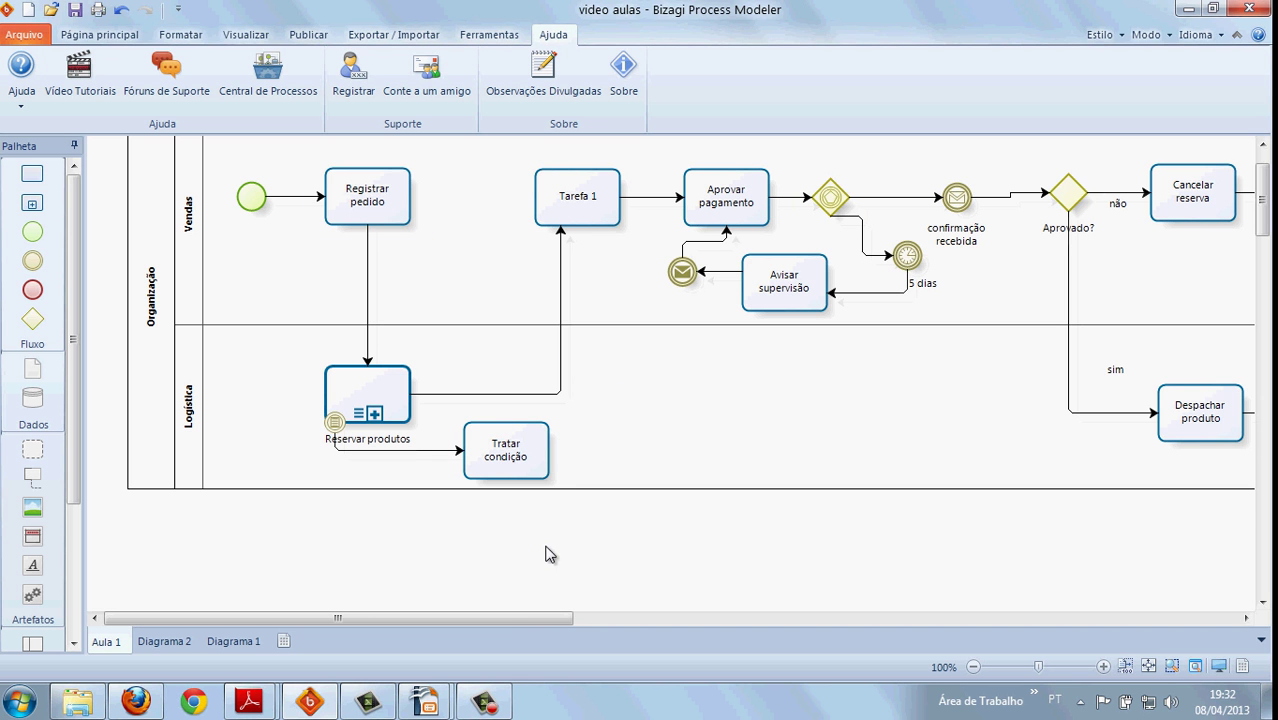
Add an end event connected from Tratar condição, just after the task in the Logística lane.
mouse_move(503, 615)
left_mouse_down()
mouse_move(531, 615)
mouse_move(513, 612)
left_mouse_up()
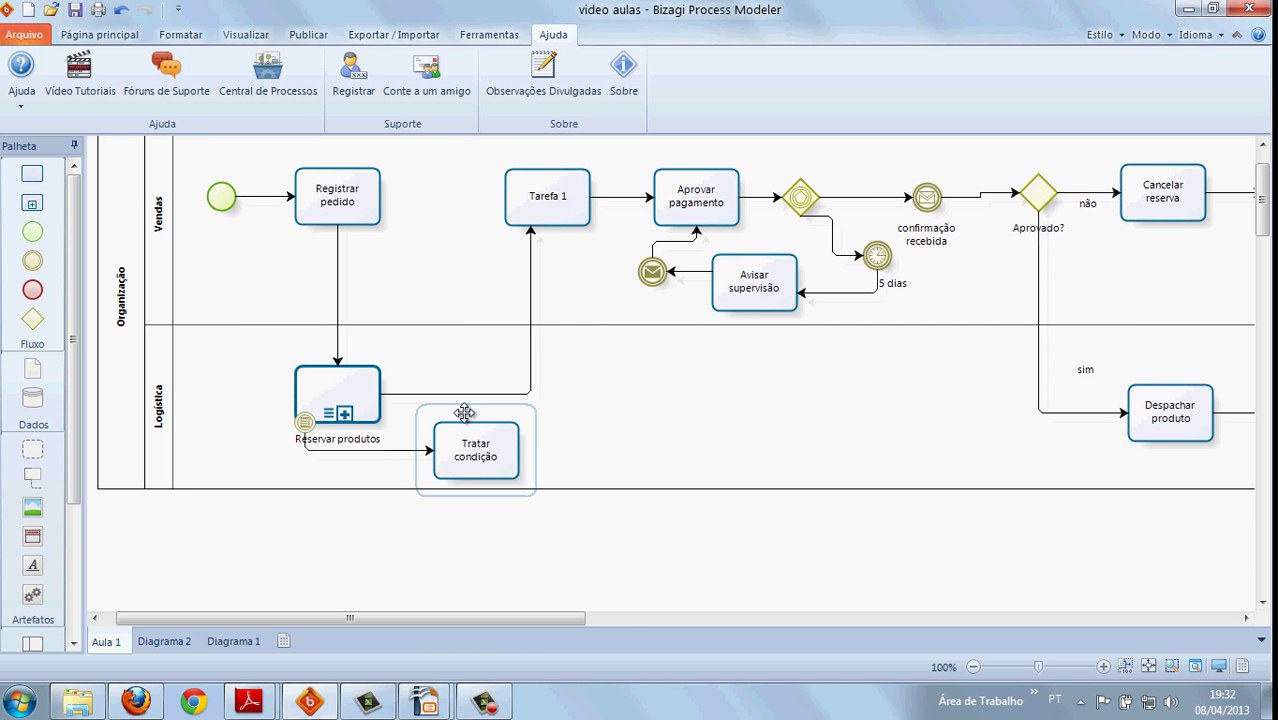
left_click(476, 459)
left_click_drag(517, 496, 591, 450)
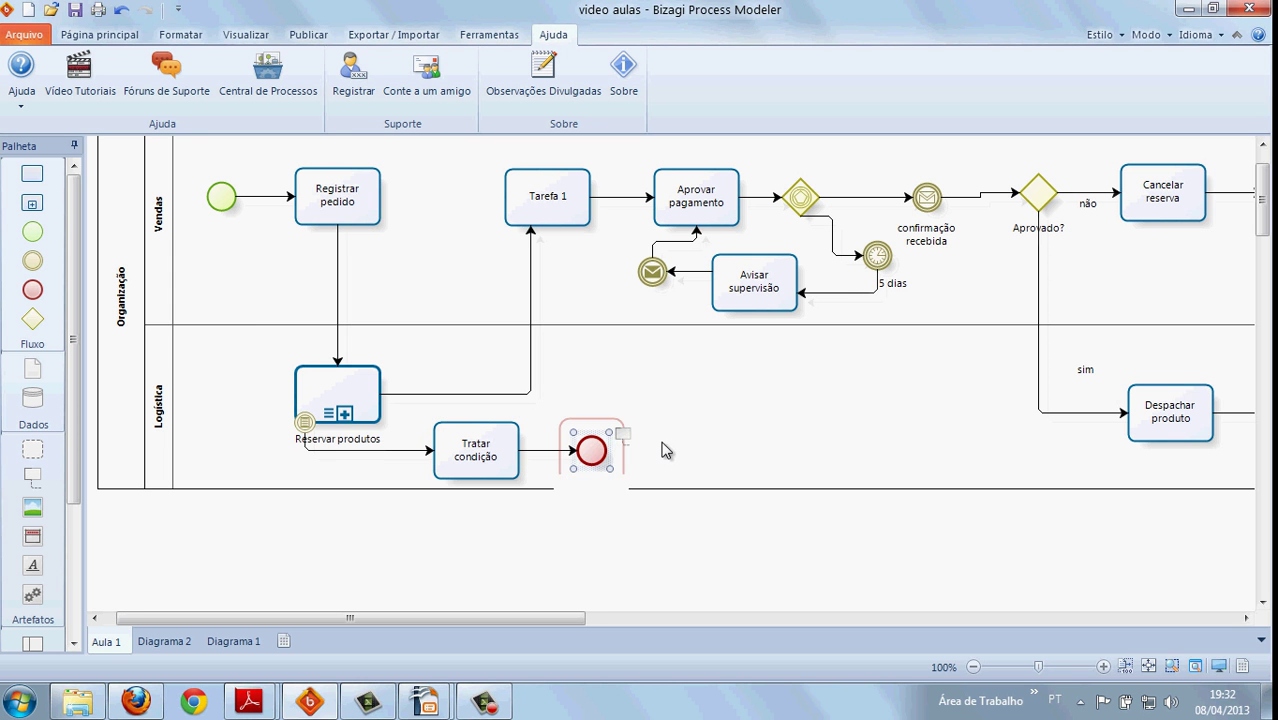
Change the type of the end event after Tratar condição to Mensagem.
left_click_drag(499, 618, 586, 617)
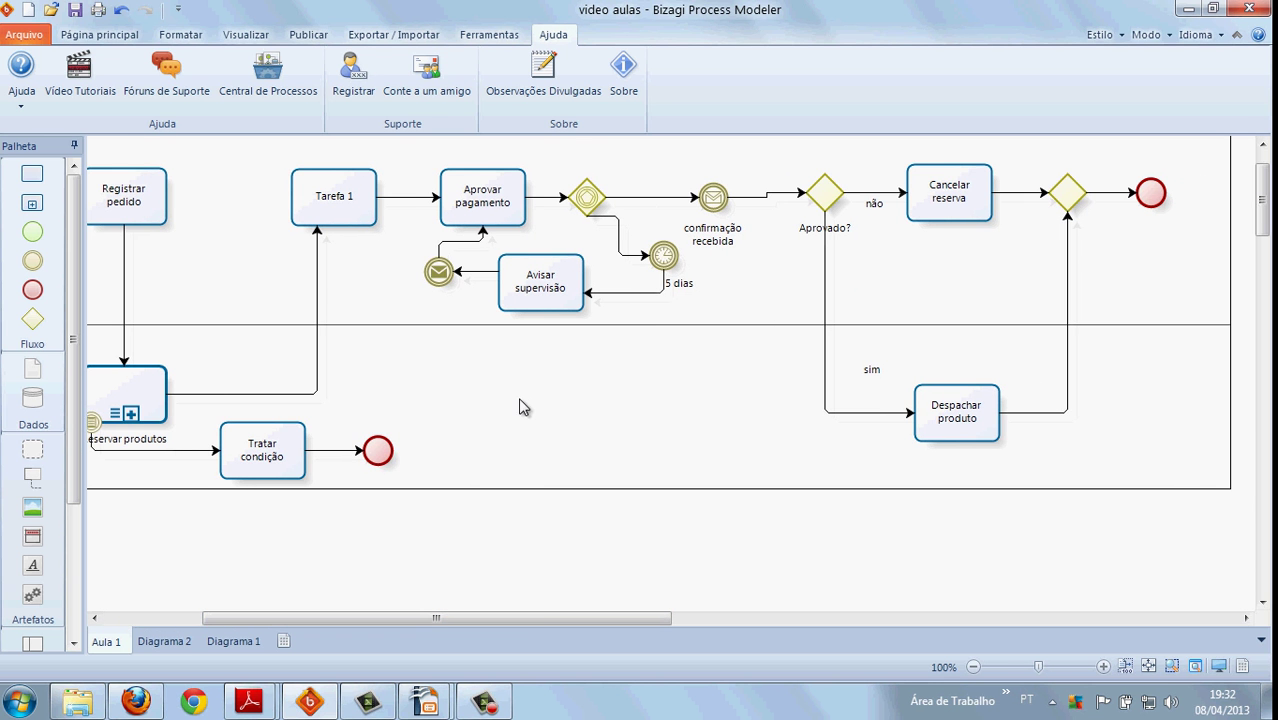
left_click(387, 462)
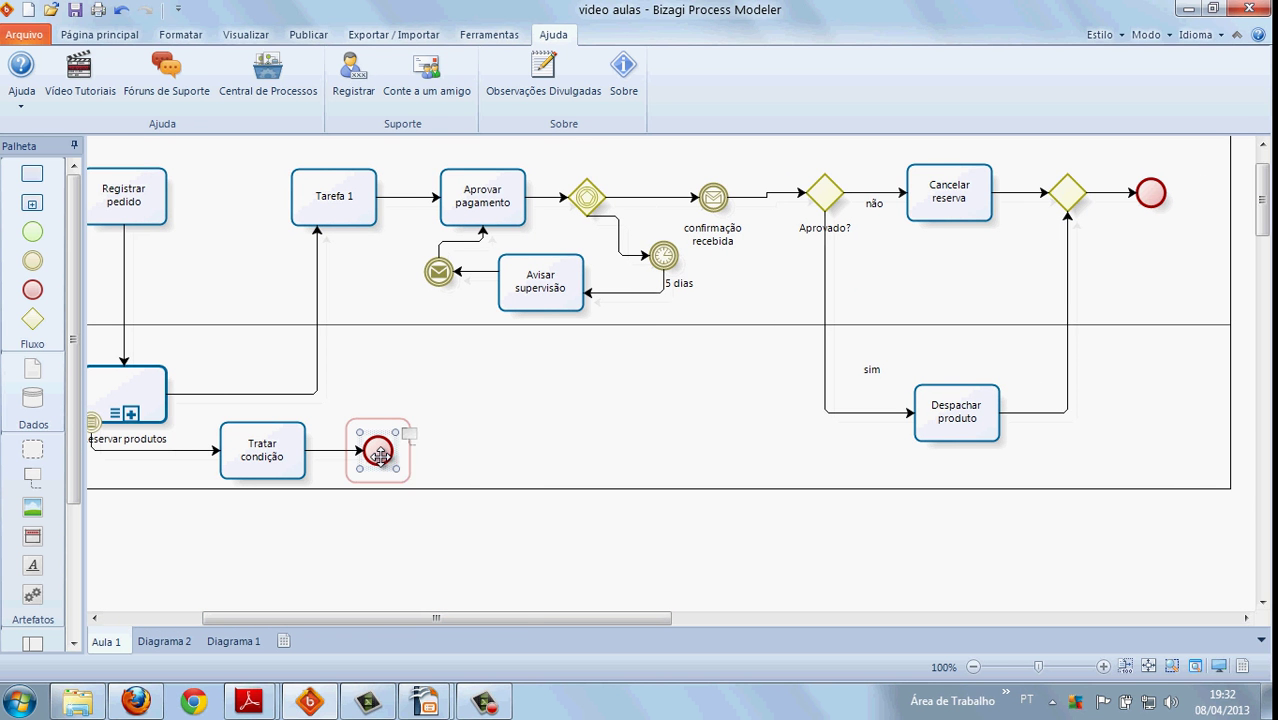
right_click(387, 463)
mouse_move(437, 588)
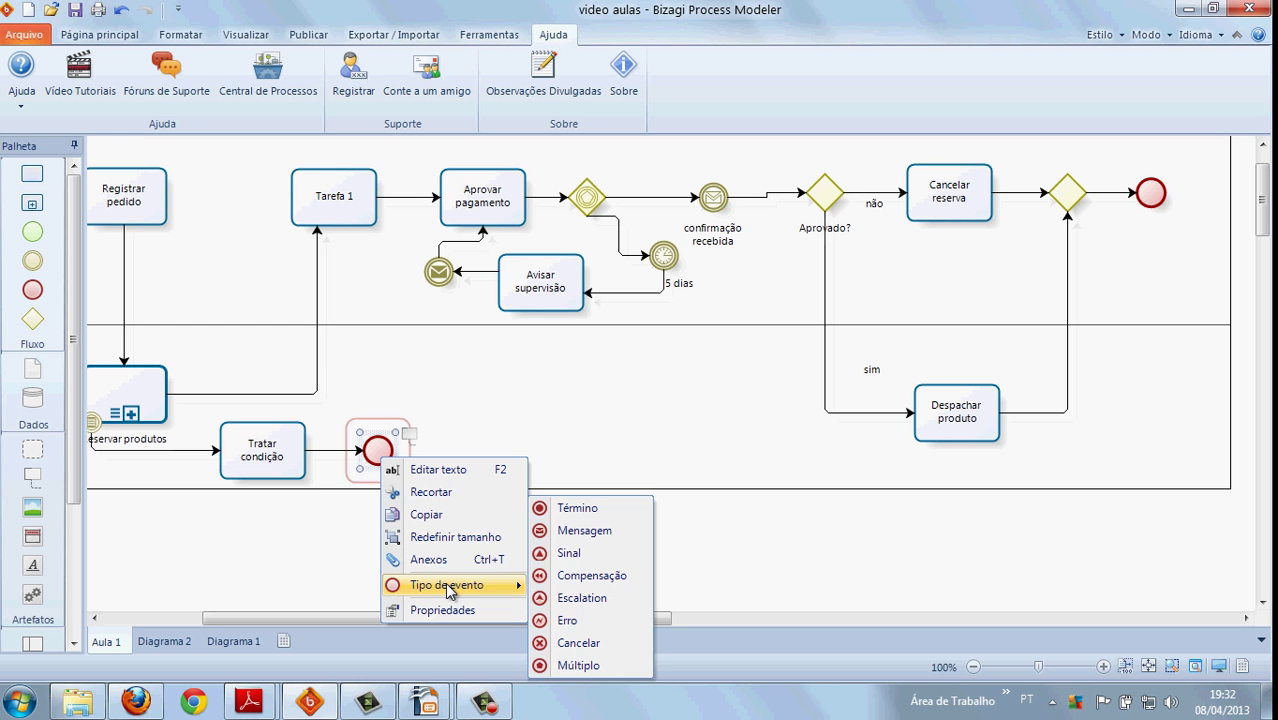
left_click(580, 531)
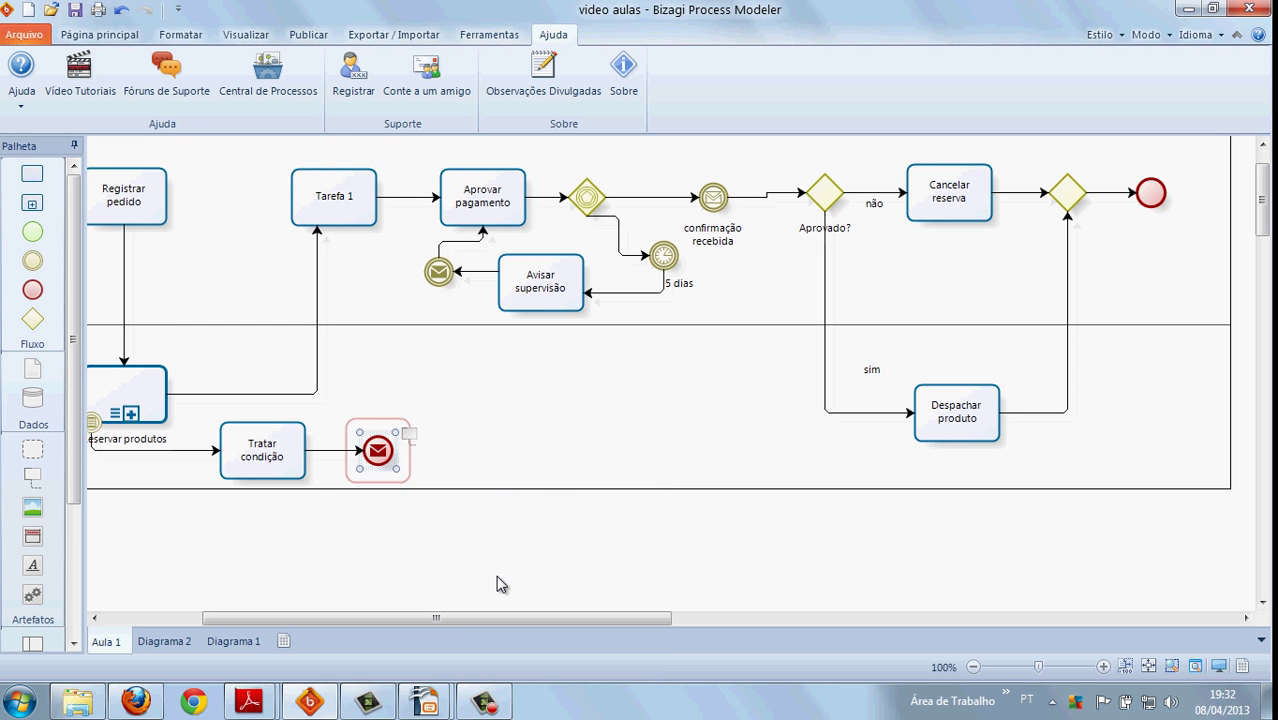
Label the end event after Tratar condição "Erro no estoque" and extend the Logística lane downward to enclose its label.
left_click(388, 484)
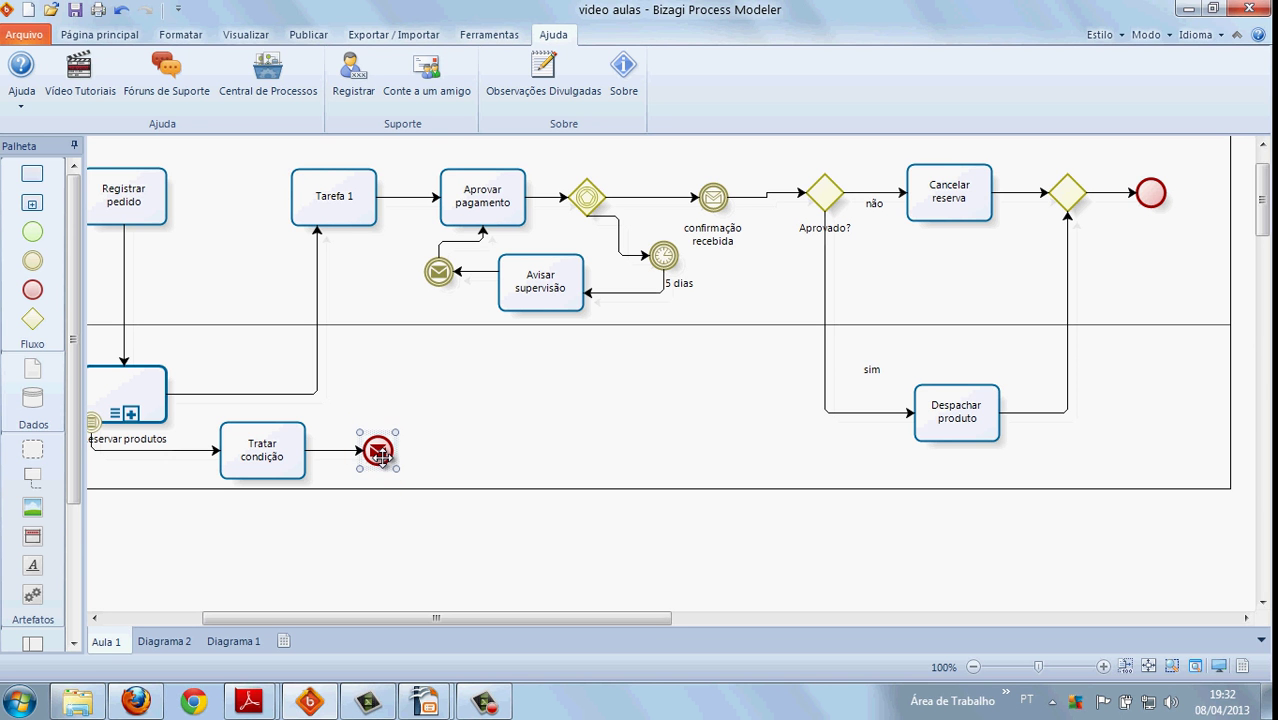
left_click(383, 446)
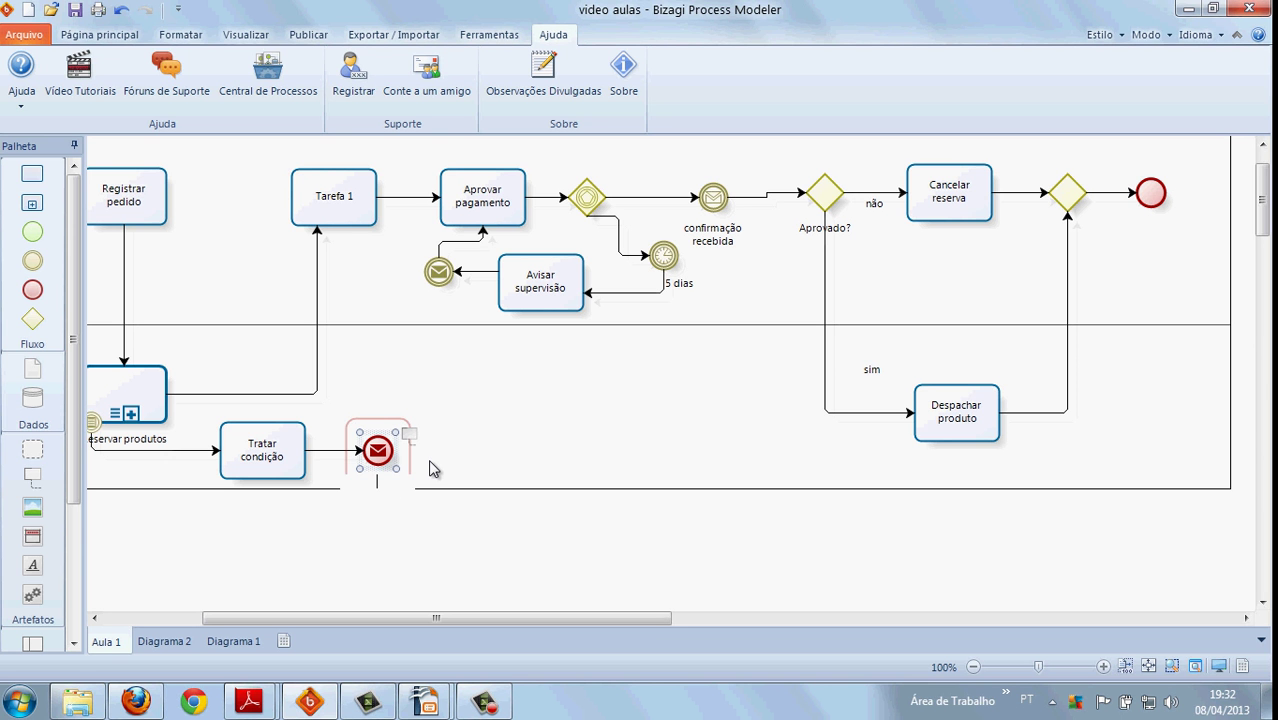
type("no estoque")
left_click(440, 478)
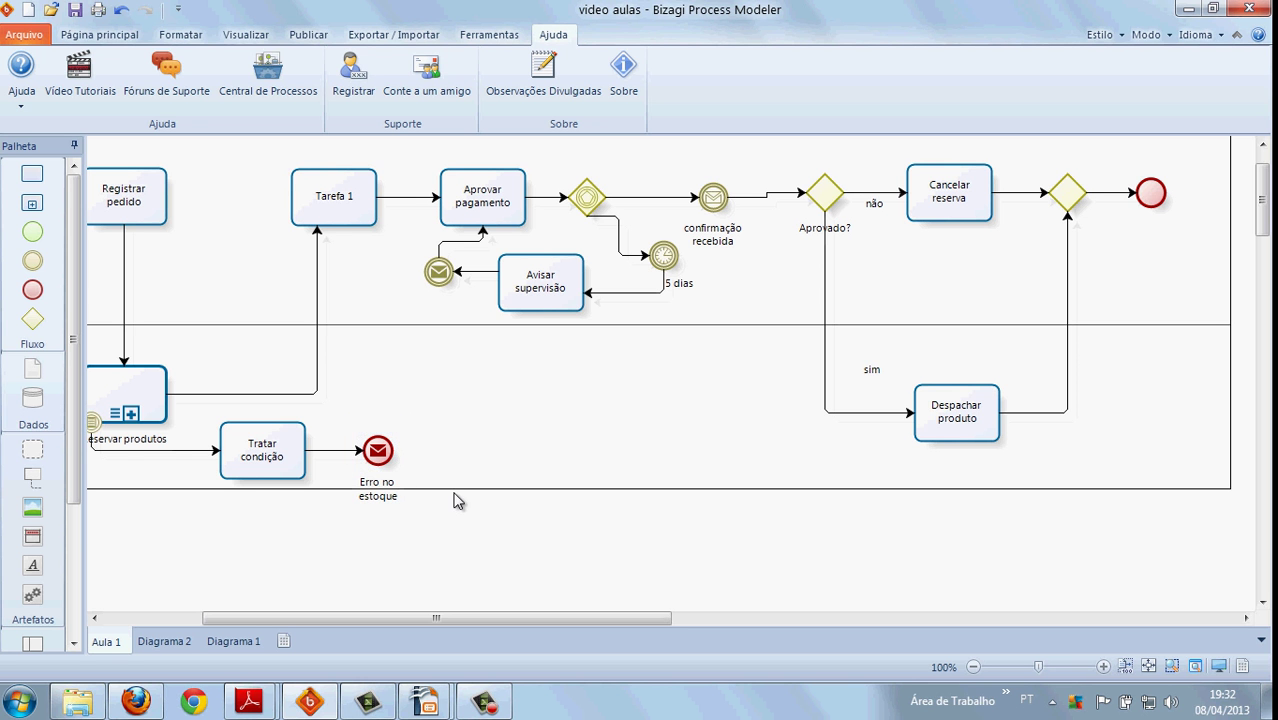
key("ctrl+a")
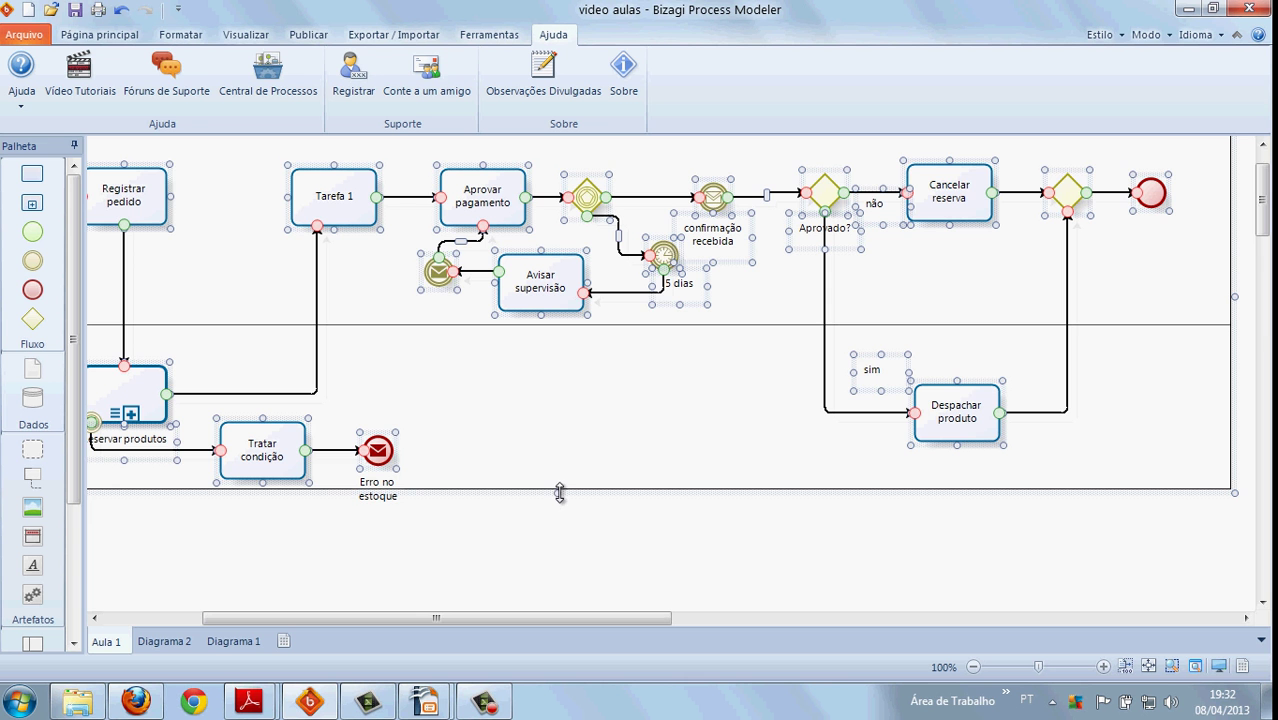
left_click_drag(556, 491, 550, 512)
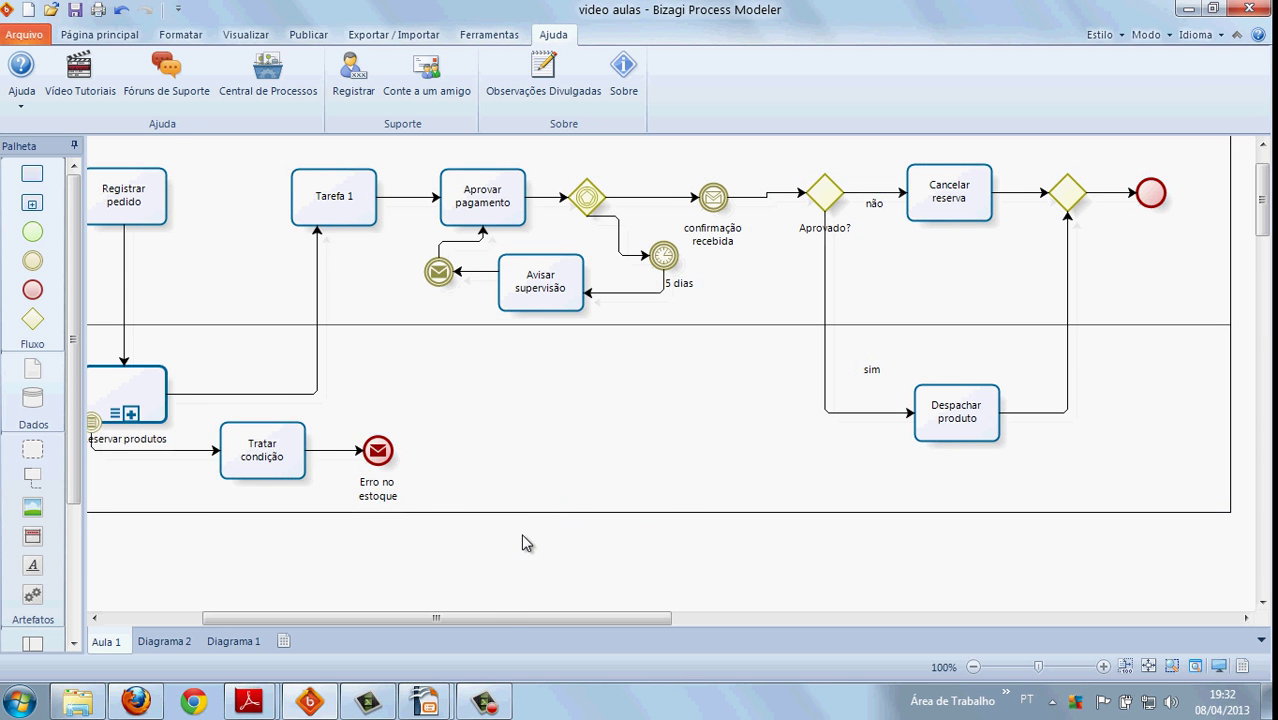
Set the type of the Erro no estoque end event back to Nenhum.
left_click_drag(501, 619, 399, 620)
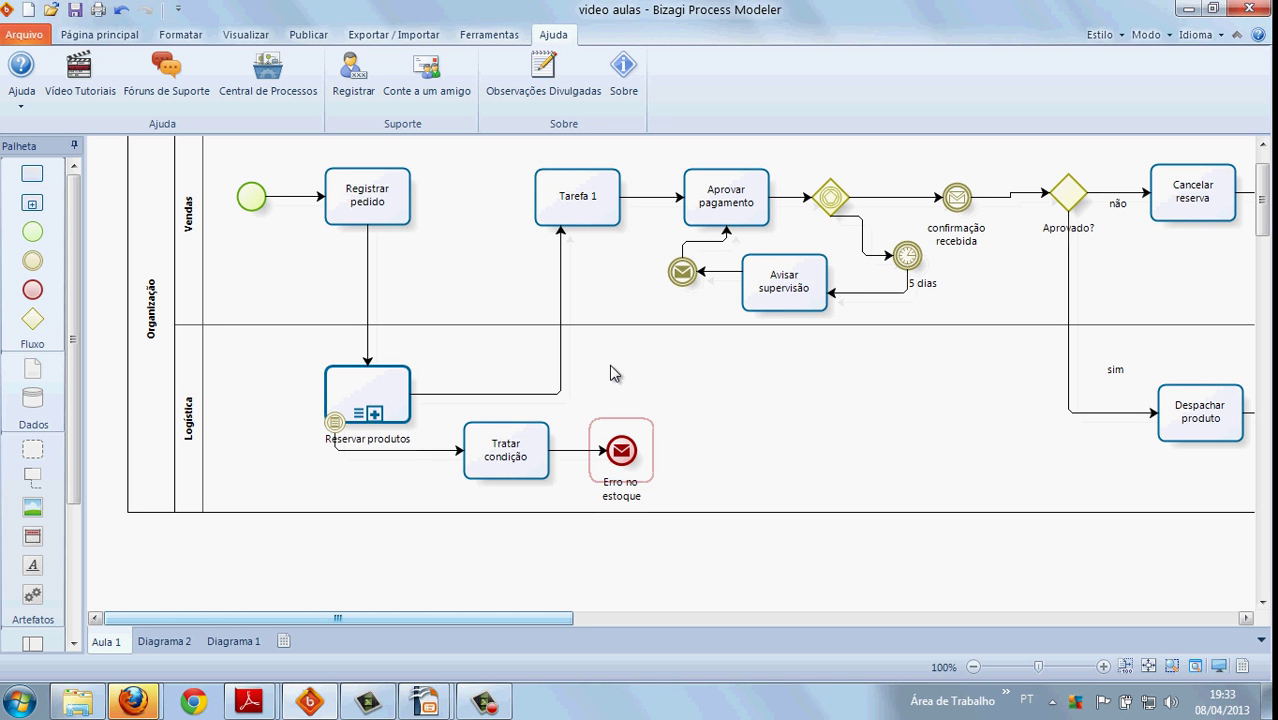
right_click(620, 451)
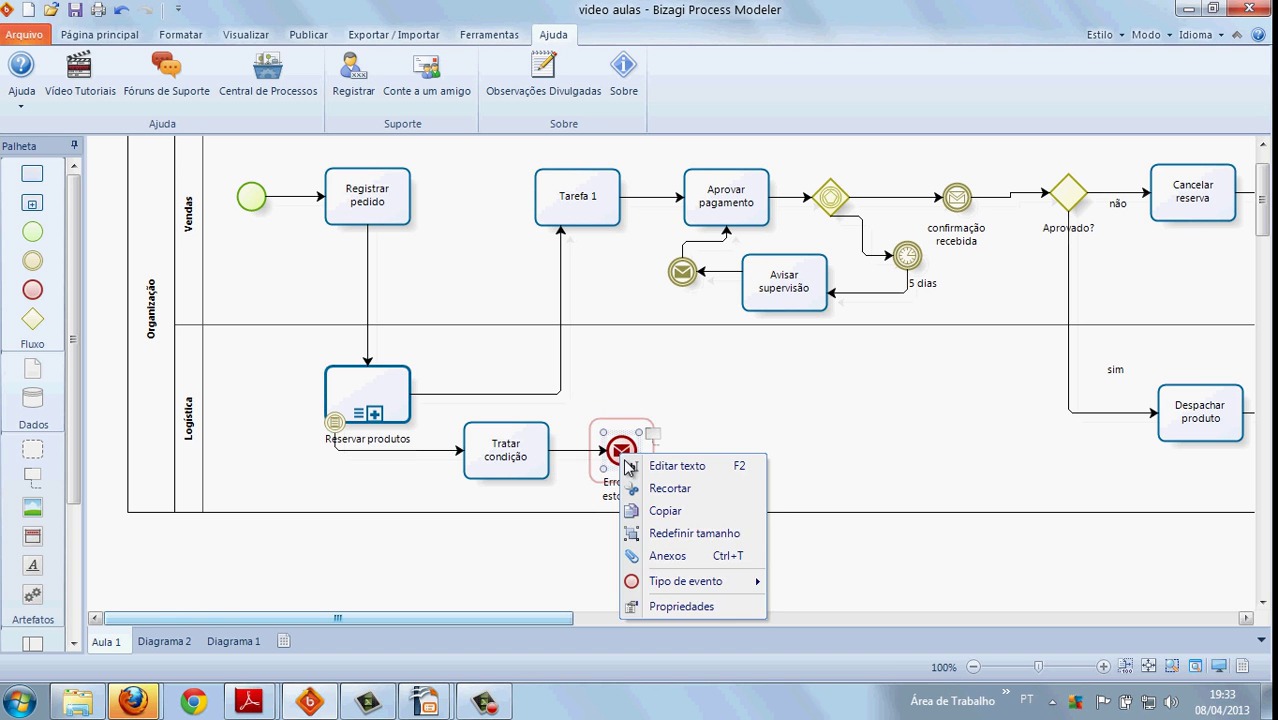
mouse_move(716, 588)
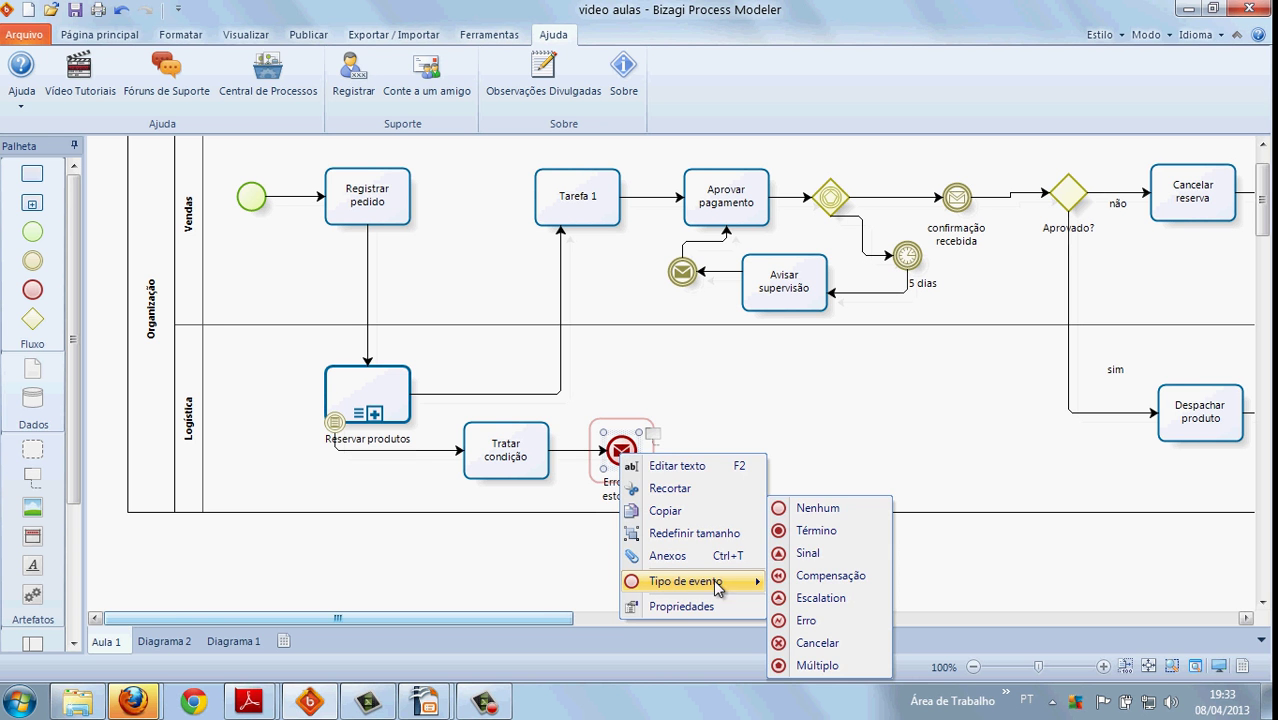
left_click(805, 510)
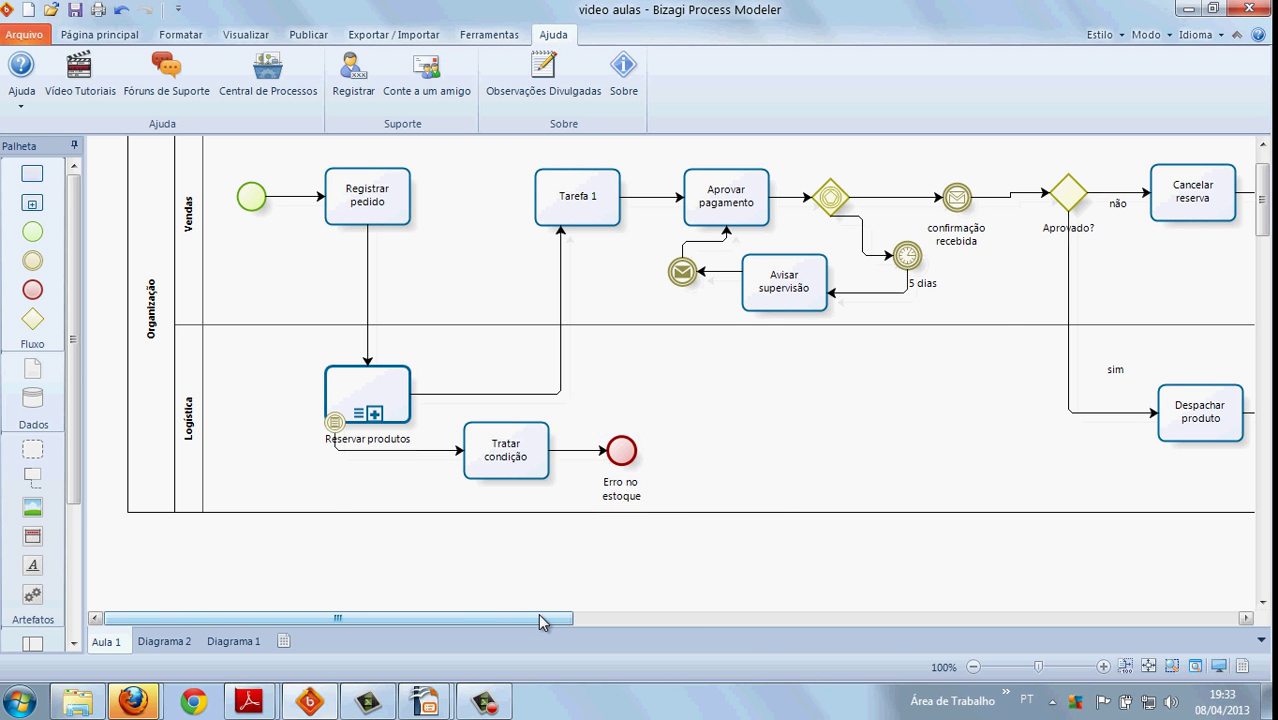
left_click_drag(536, 617, 671, 617)
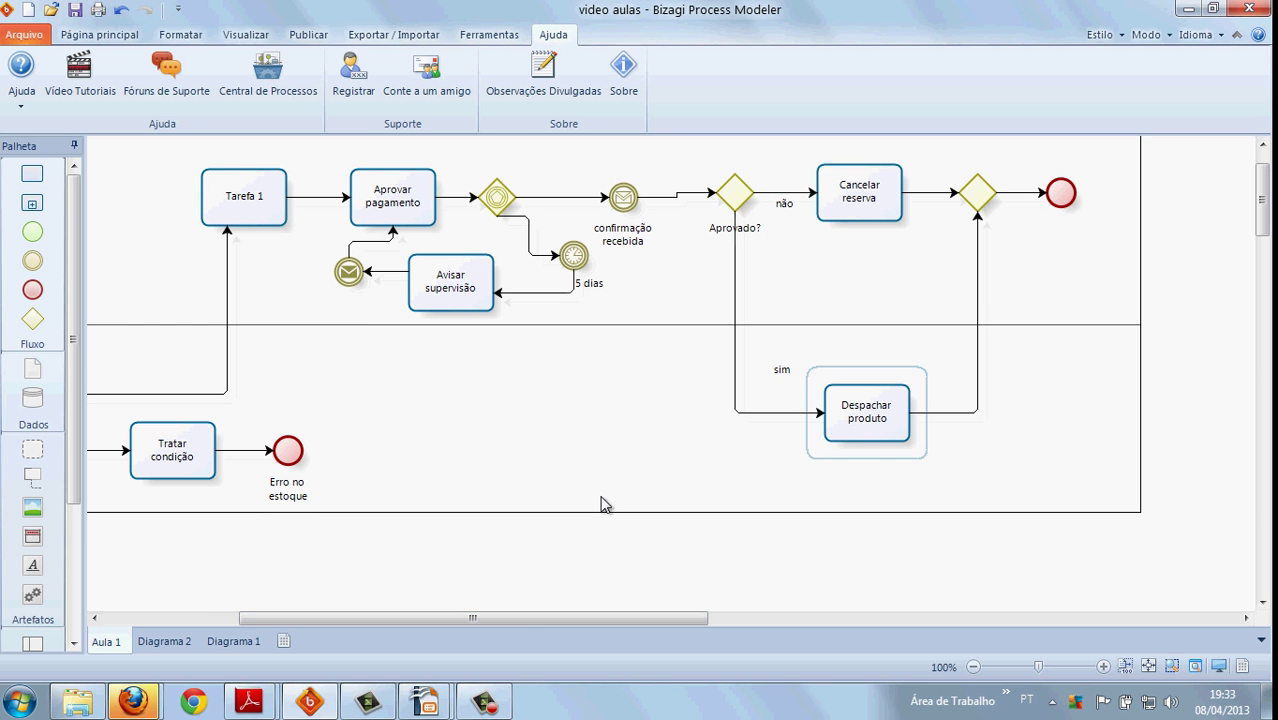
left_click_drag(508, 617, 358, 613)
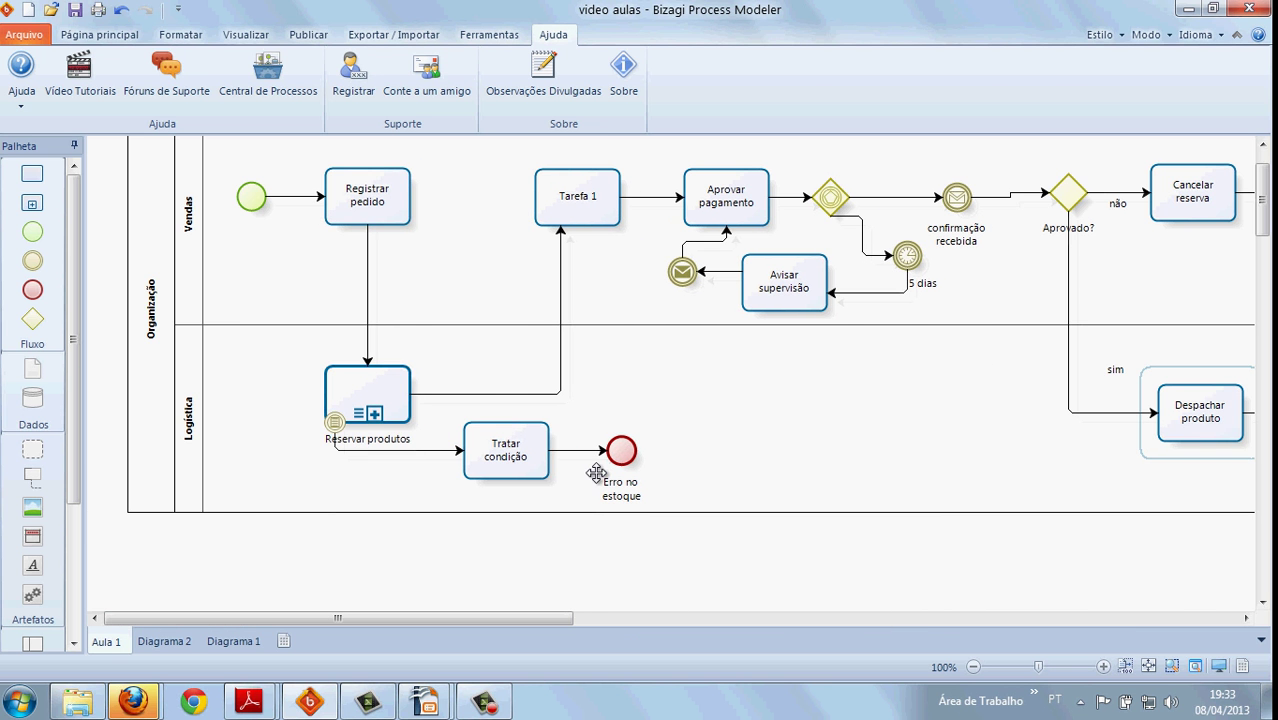
left_click(620, 490)
left_click(665, 455)
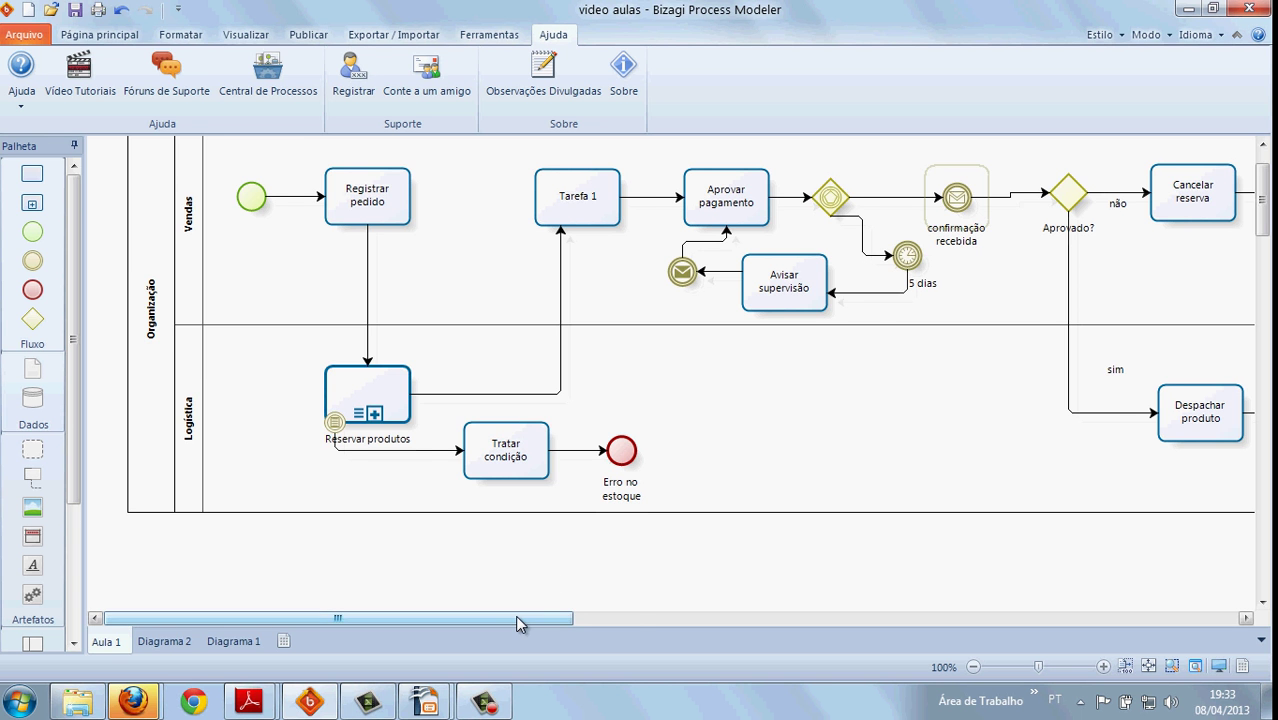
mouse_move(515, 615)
left_mouse_down()
mouse_move(590, 628)
mouse_move(497, 629)
left_mouse_up()
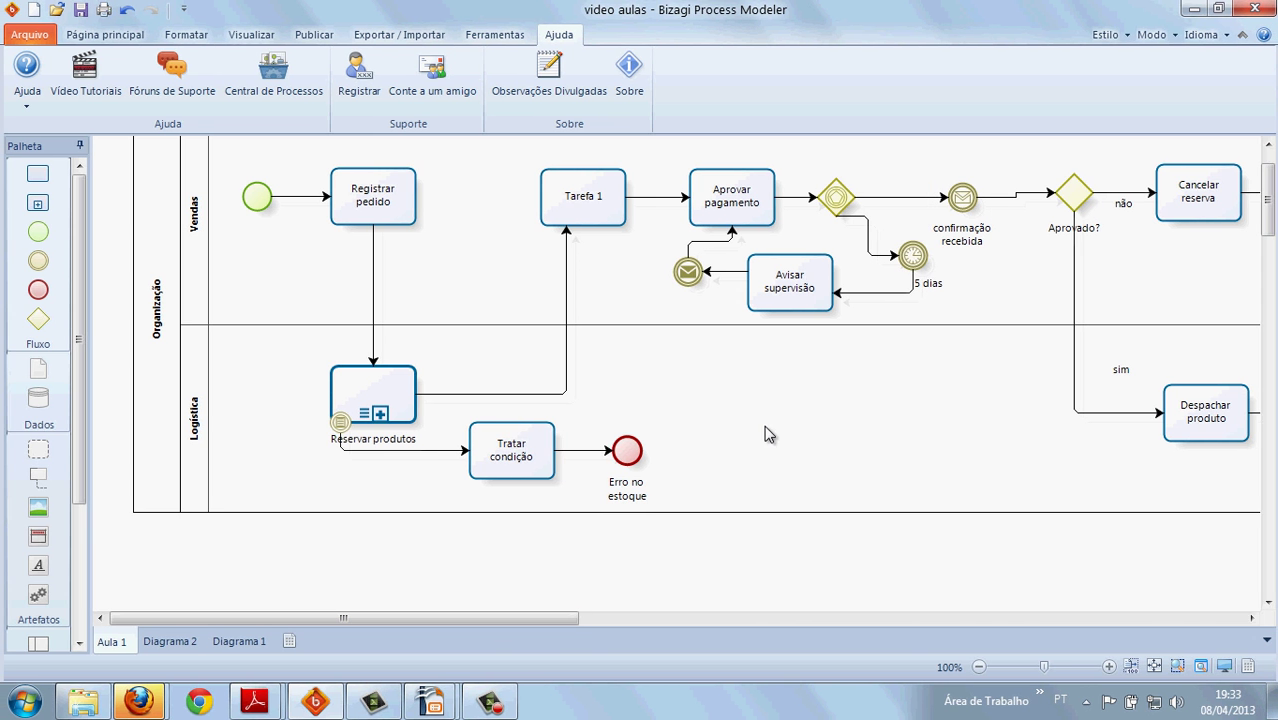
Attach a Mensagem boundary event to Reservar produtos beside the conditional one.
left_click(390, 398)
right_click(390, 398)
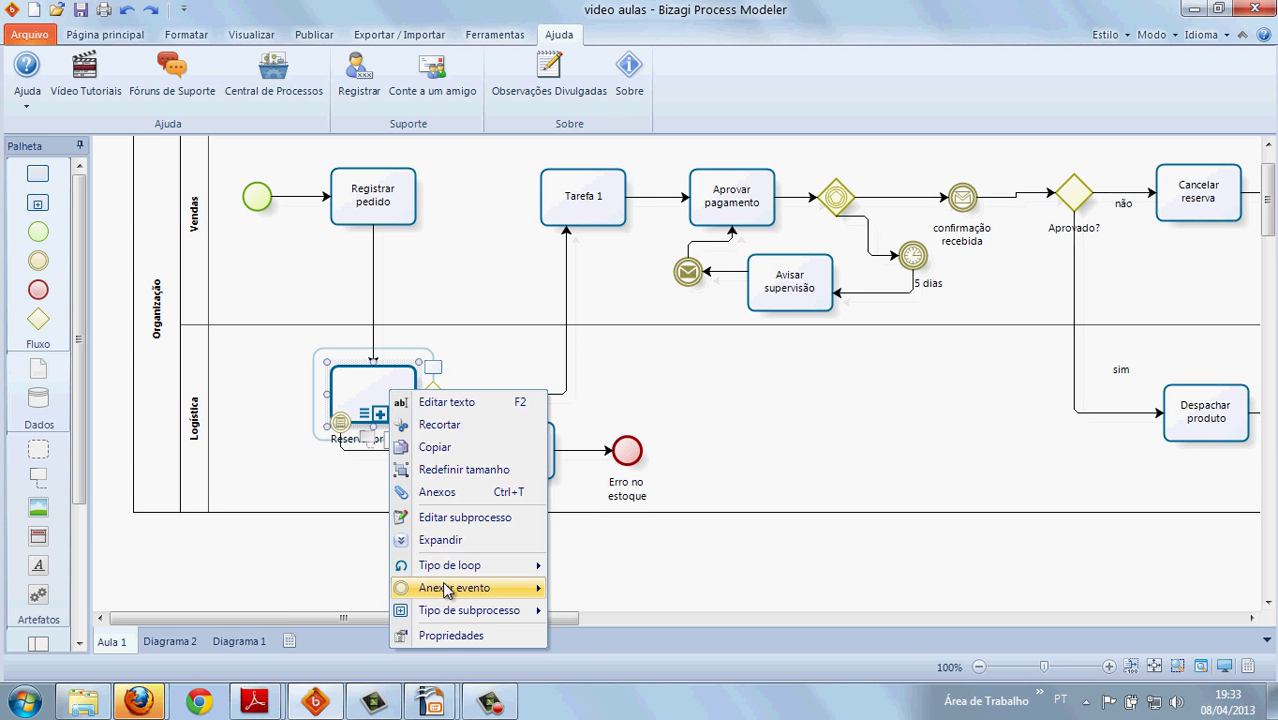
mouse_move(447, 590)
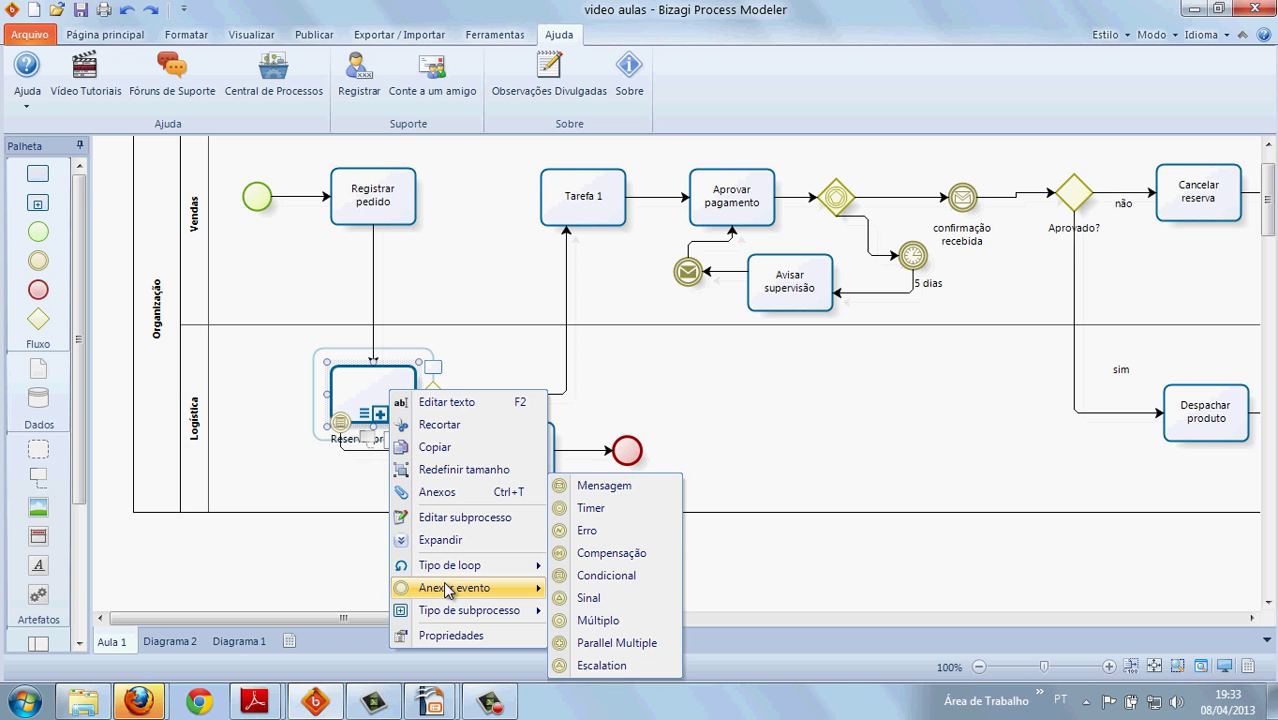
left_click(575, 490)
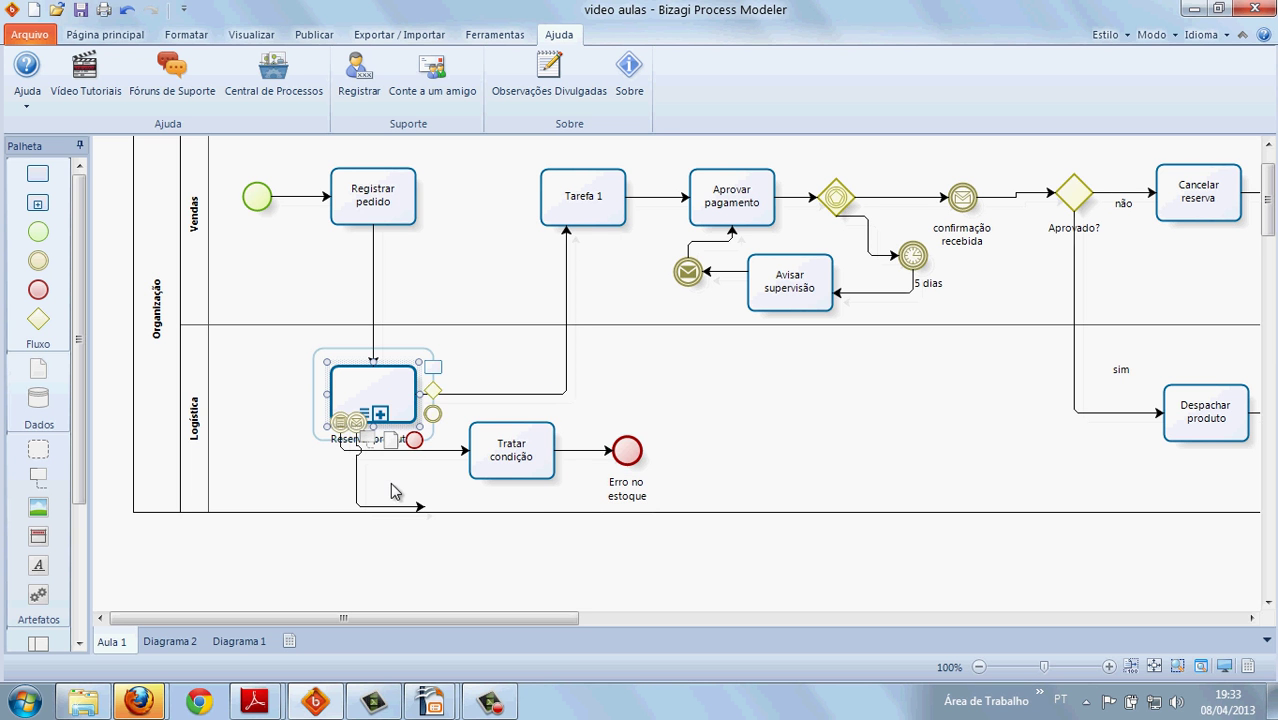
left_click(290, 465)
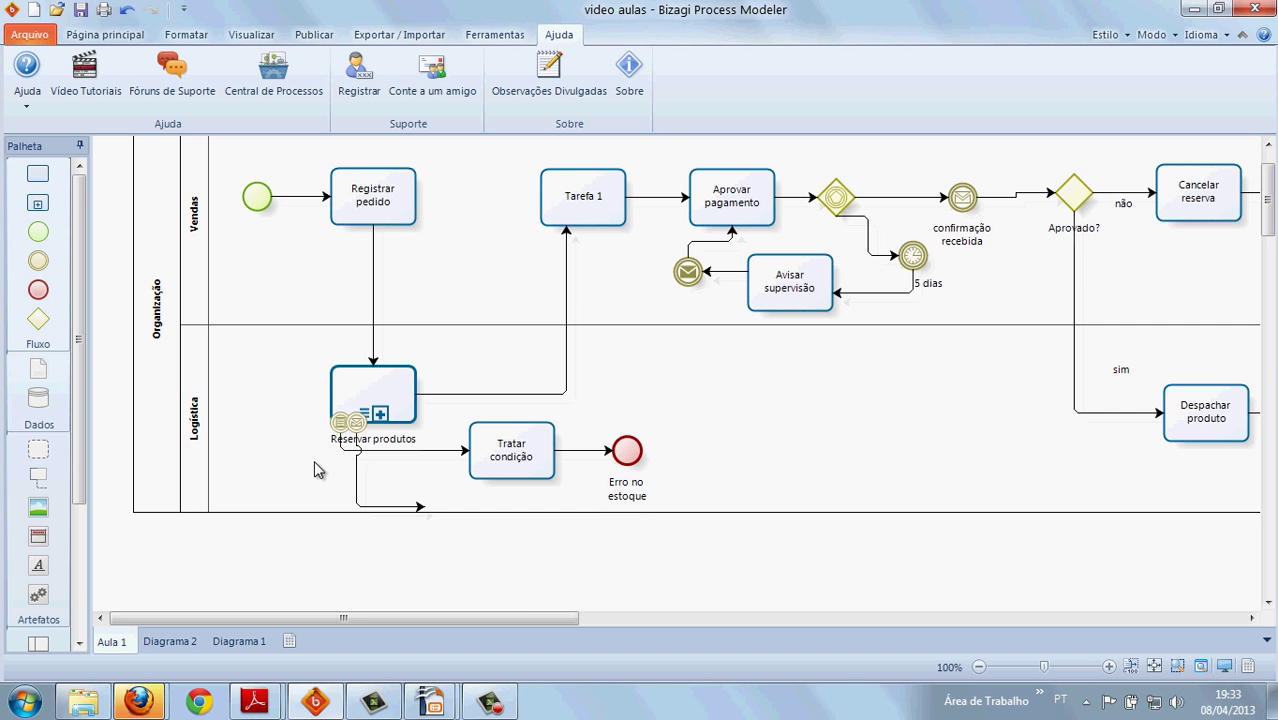
Attach one more Mensagem event to the Reservar produtos subprocess as a third boundary event.
left_click(347, 396)
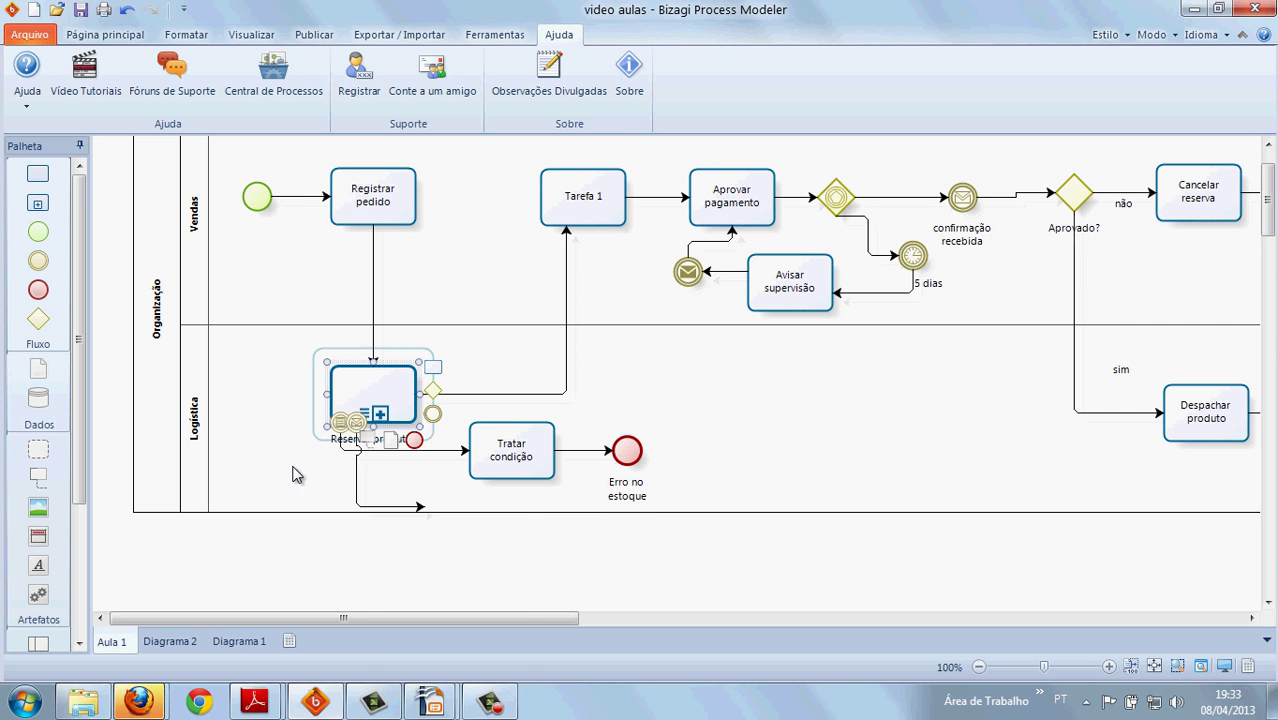
right_click(371, 405)
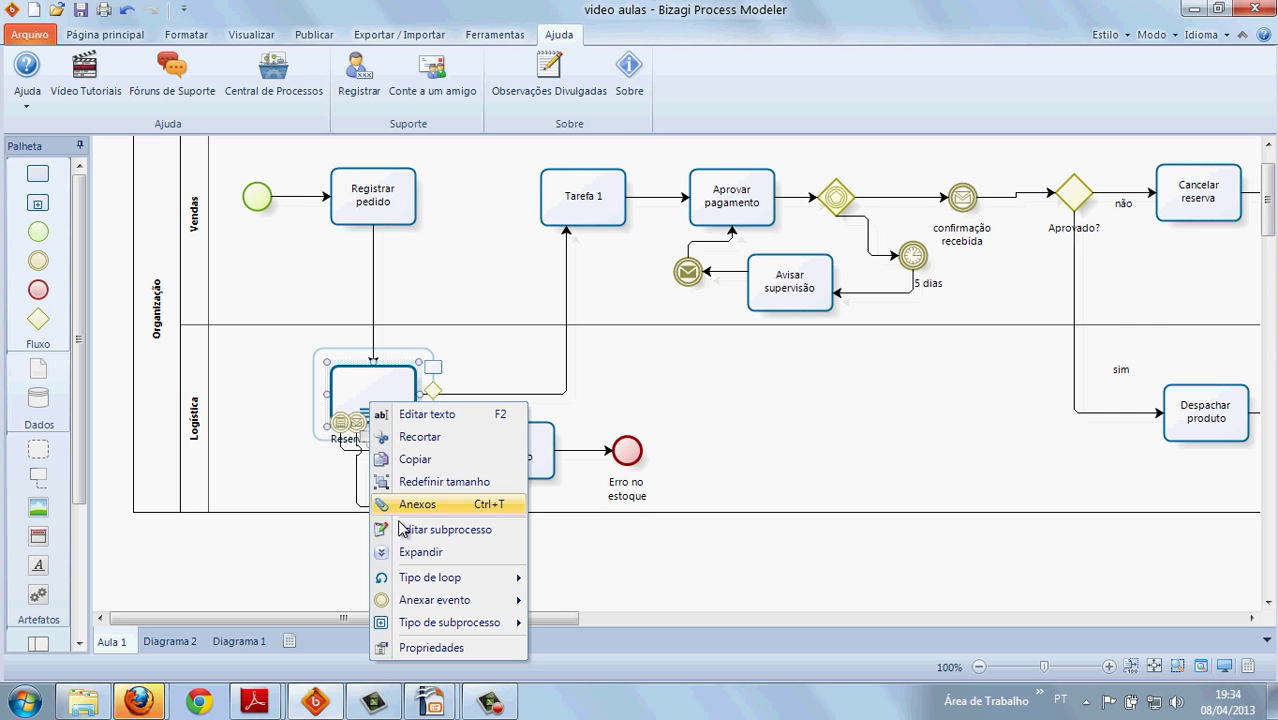
mouse_move(422, 604)
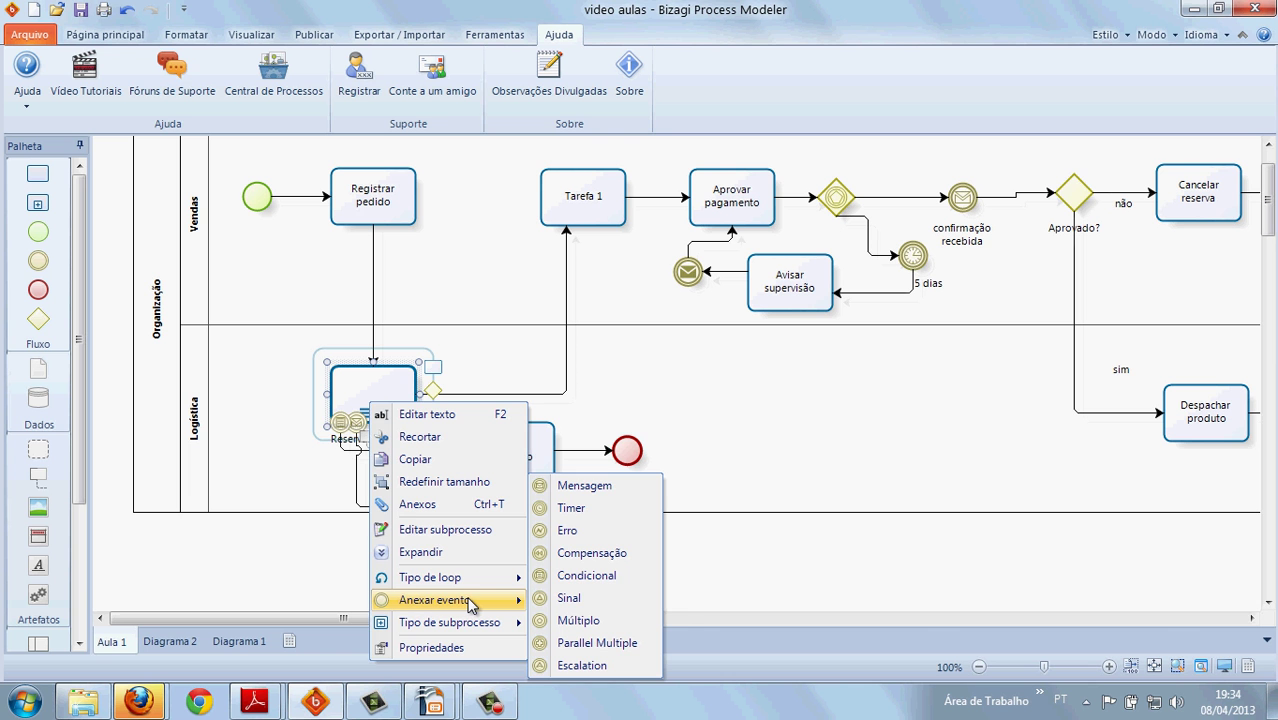
left_click(566, 486)
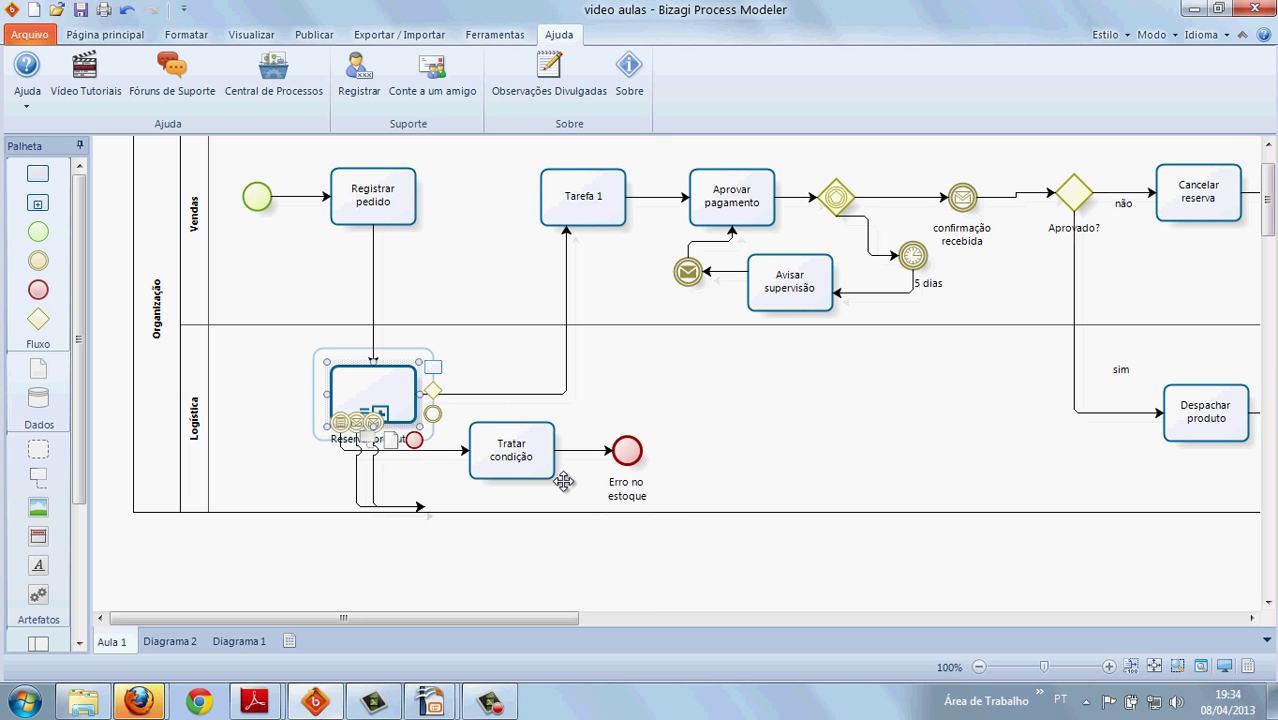
left_click(280, 442)
Undo the last attached event and delete the remaining Mensagem boundary event from Reservar produtos.
key("ctrl+z")
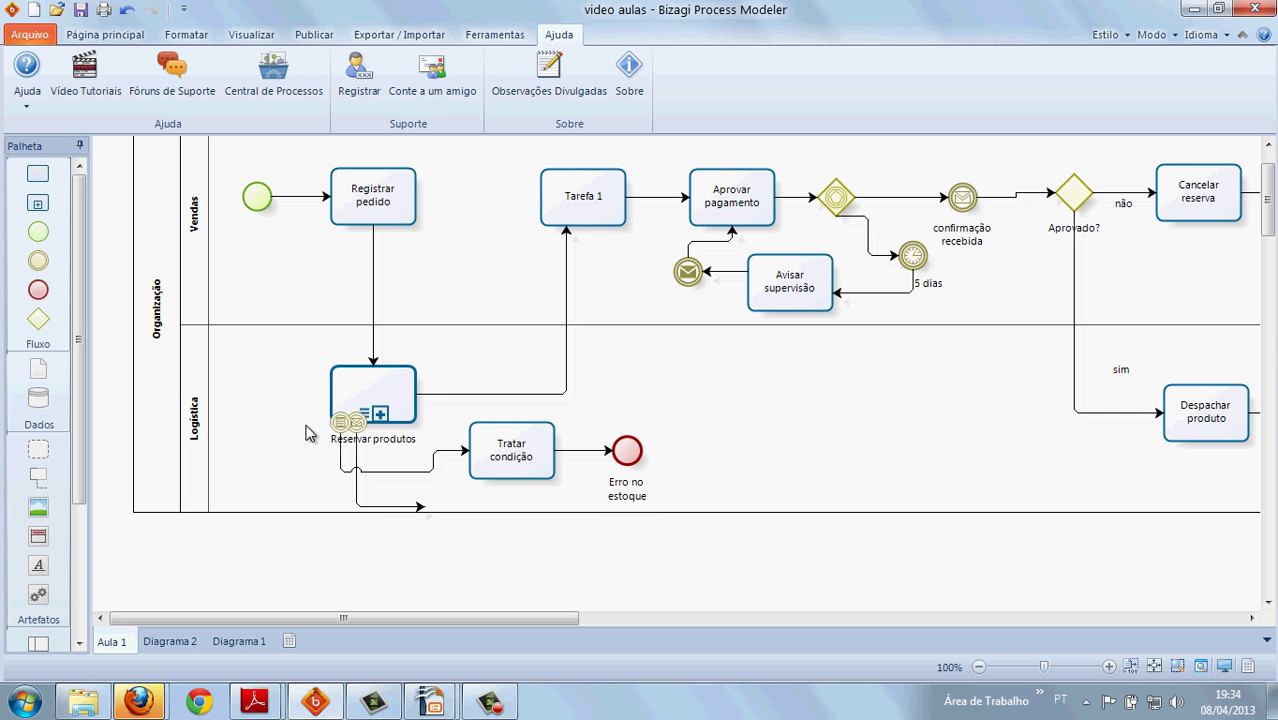
left_click(362, 422)
key("Delete")
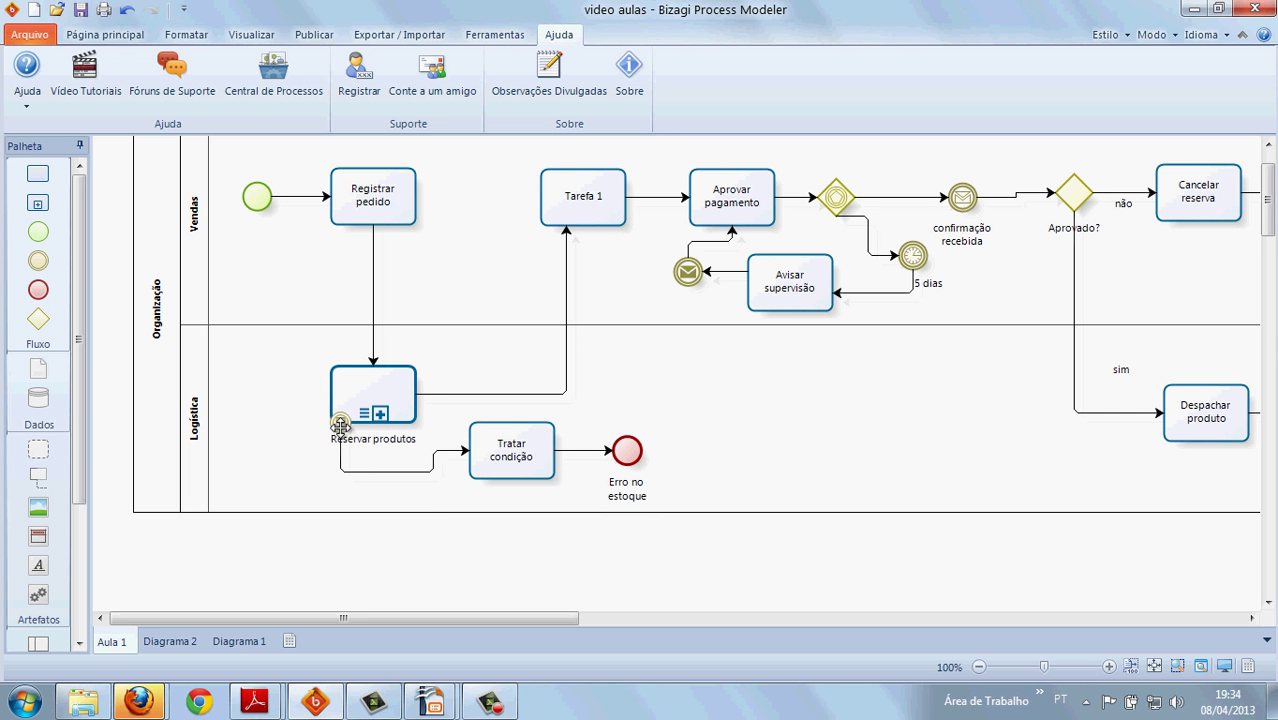
Delete the boundary event on Reservar produtos along with the Tratar condição task, the Erro no estoque end event and their connecting flow.
left_click(341, 424)
key("Delete")
left_click(490, 452)
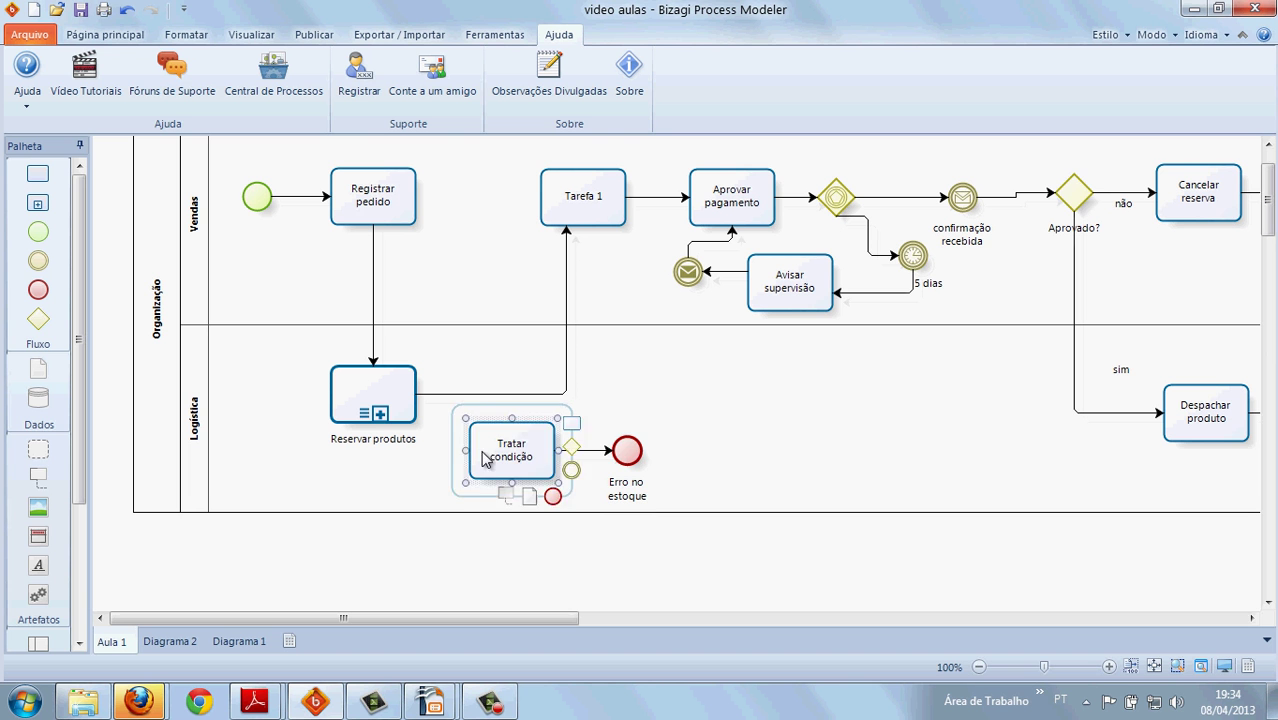
key("Delete")
left_click(614, 452)
key("Delete")
left_click(580, 450)
key("Delete")
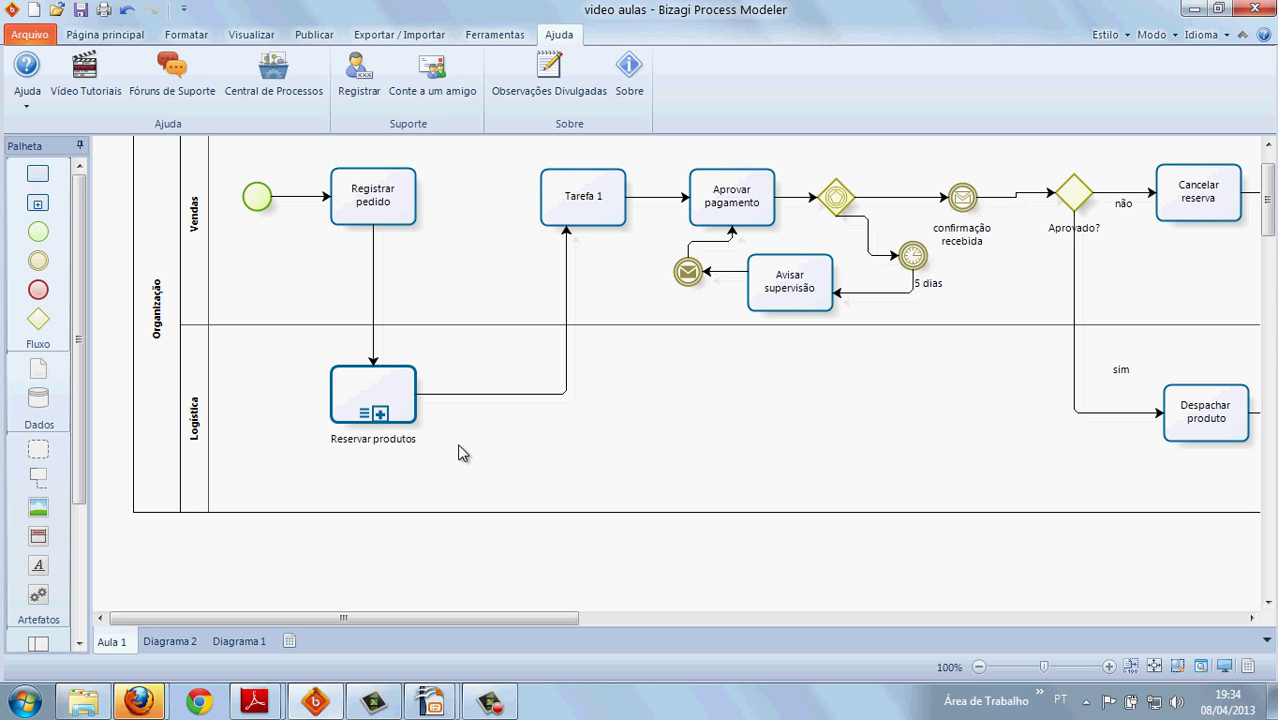
Set the loop type of the Reservar produtos subprocess to Padrão.
left_click(388, 404)
right_click(340, 393)
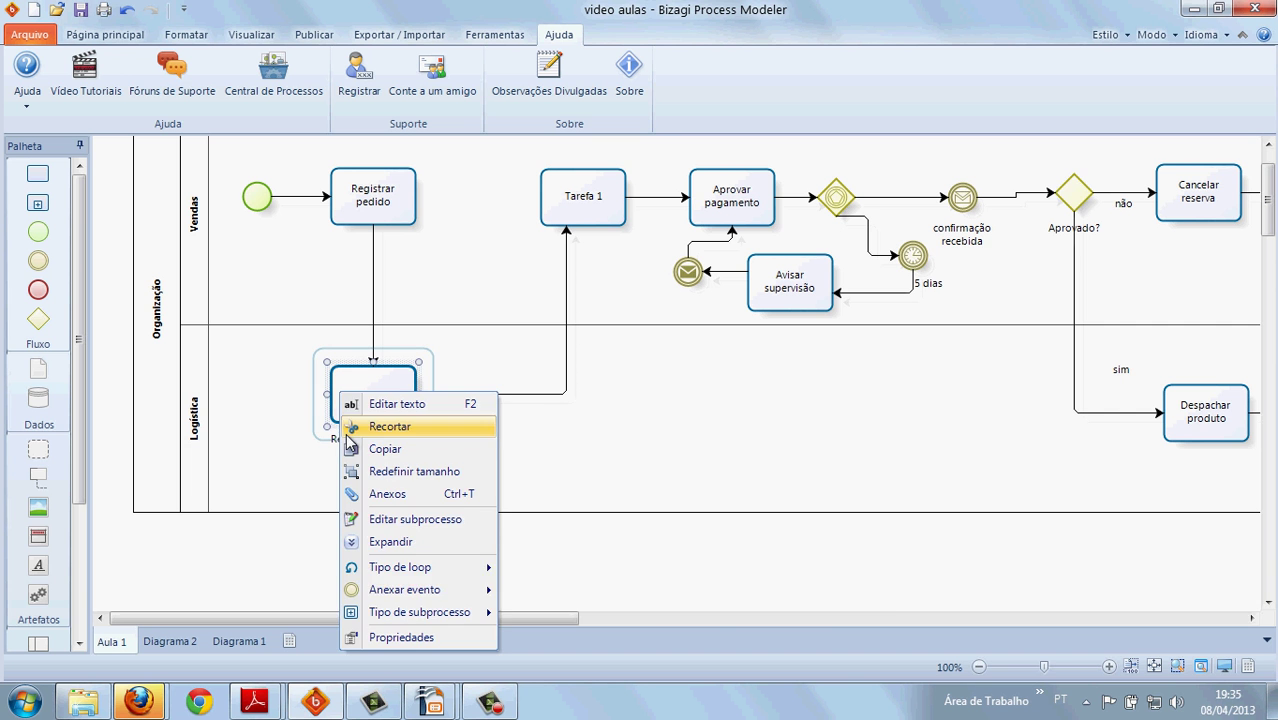
mouse_move(420, 567)
left_click(522, 592)
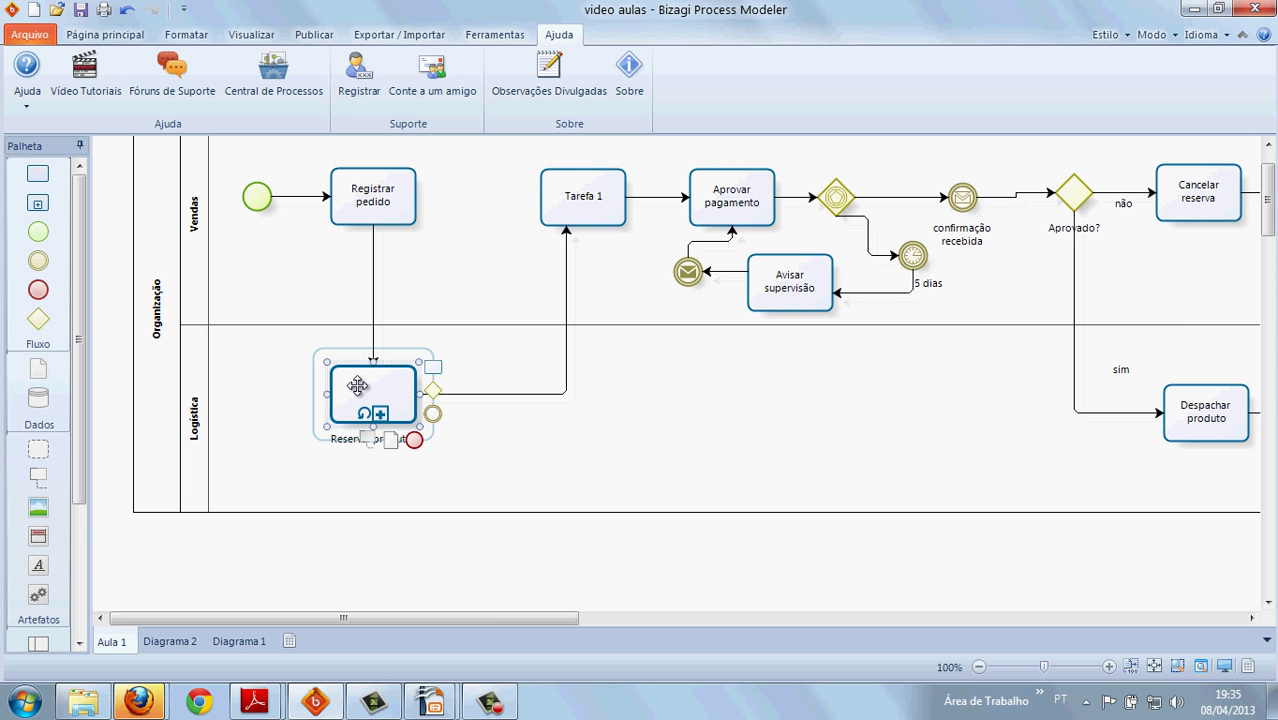
left_click(535, 446)
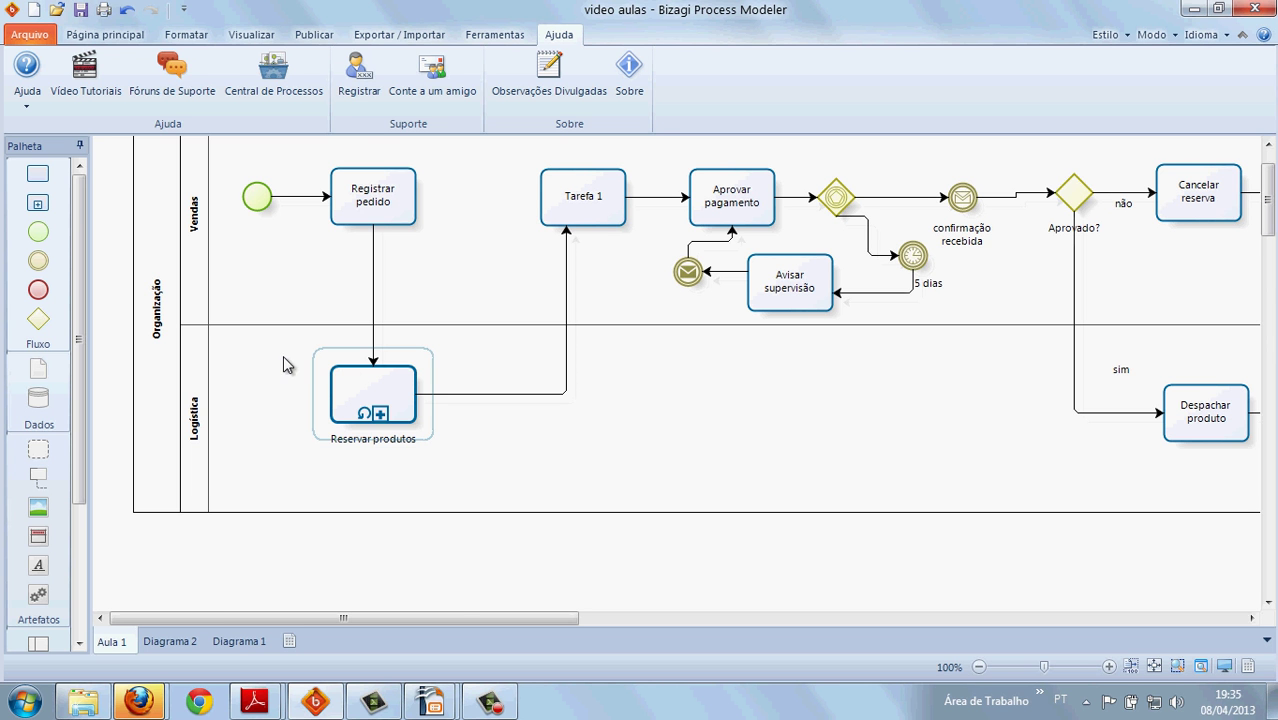
Review the loop type options of Reservar produtos and the attachable event options of the Registrar pedido task.
right_click(357, 392)
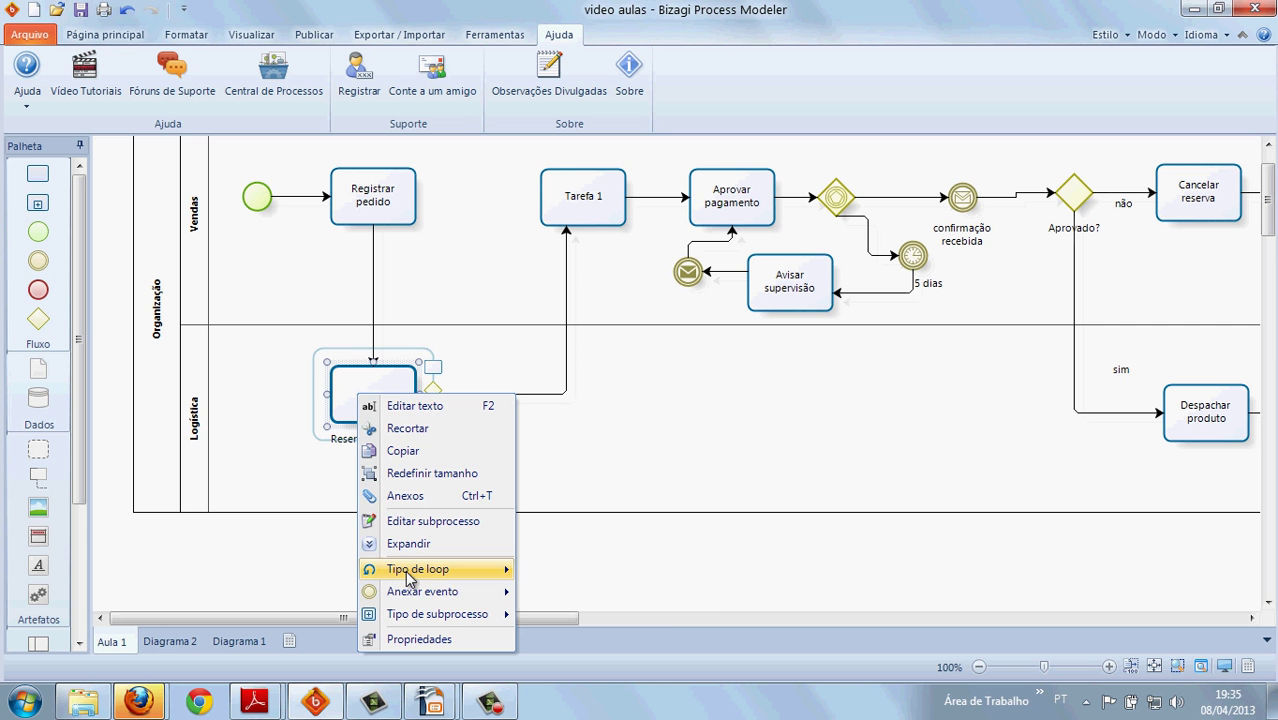
mouse_move(410, 578)
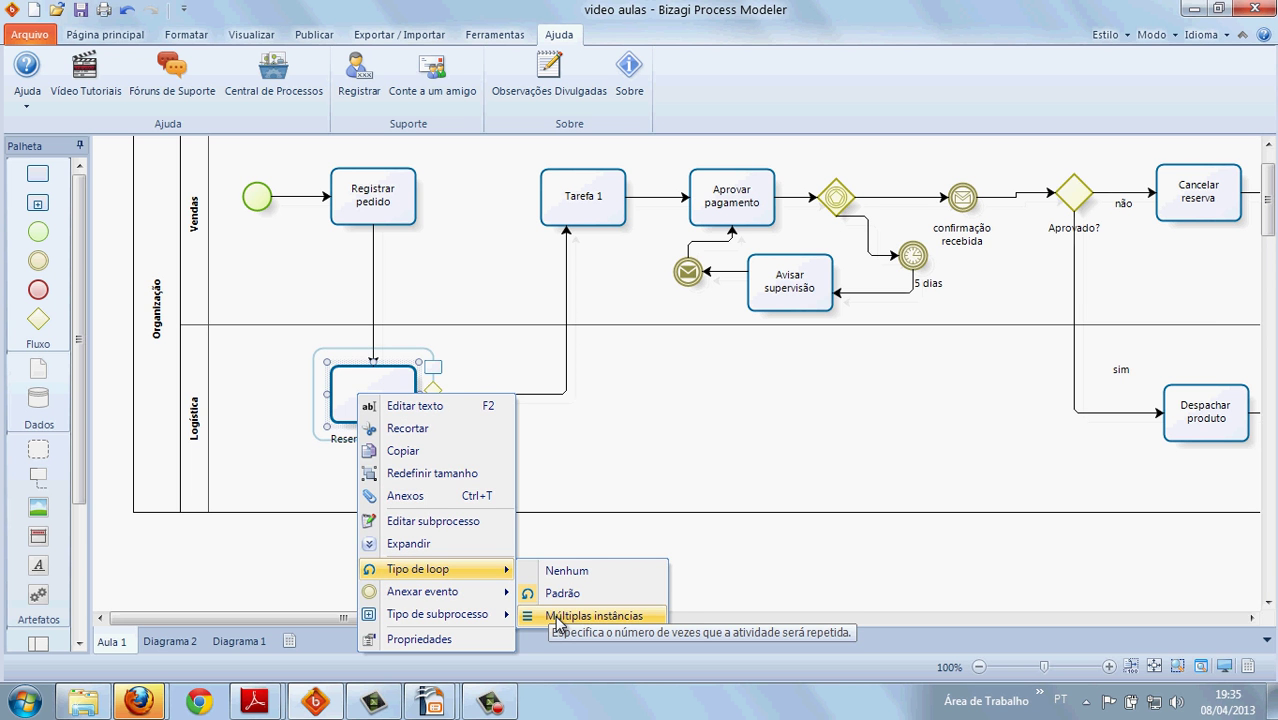
left_click(604, 447)
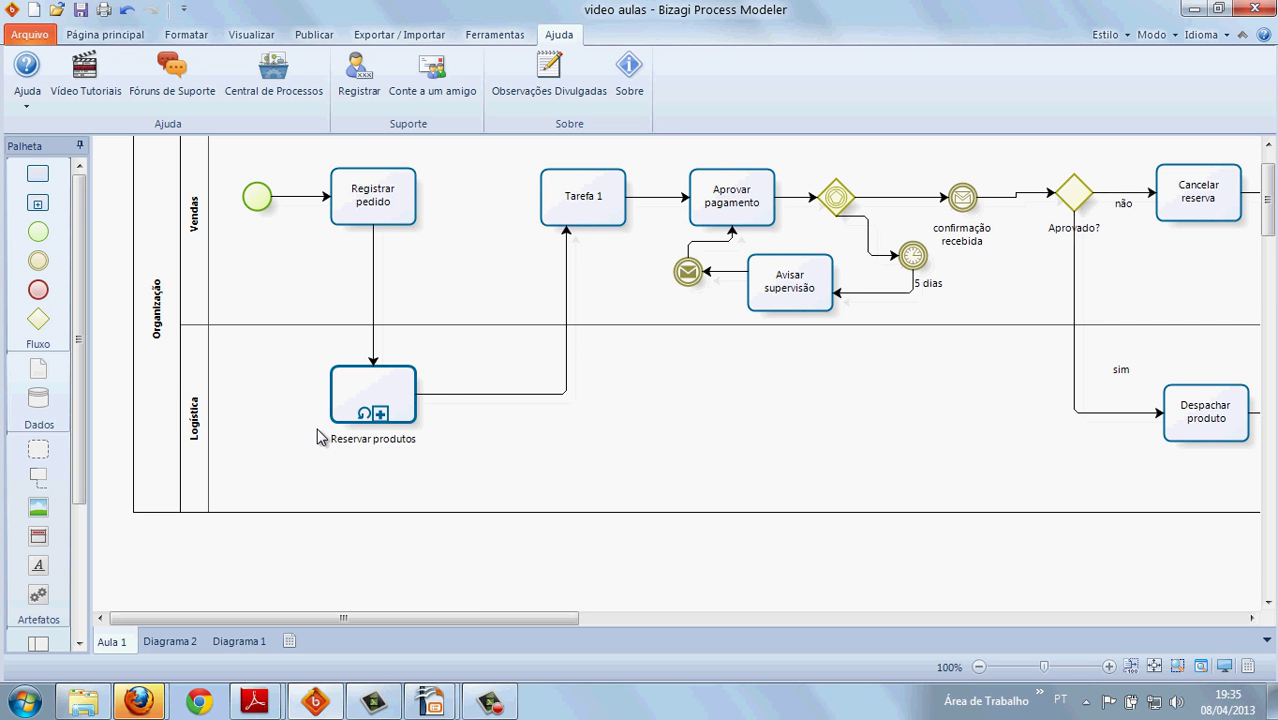
mouse_move(78, 360)
left_mouse_down()
mouse_move(80, 421)
mouse_move(380, 428)
left_mouse_up()
left_click(371, 405)
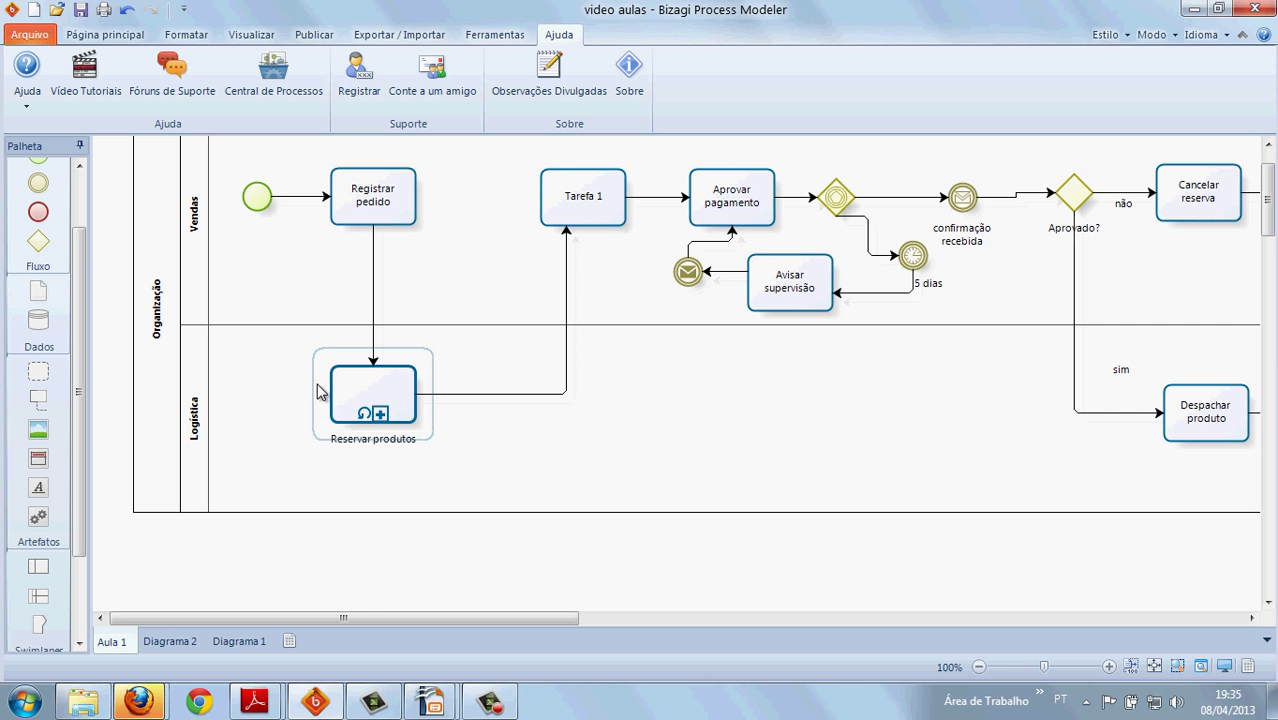
left_click(370, 200)
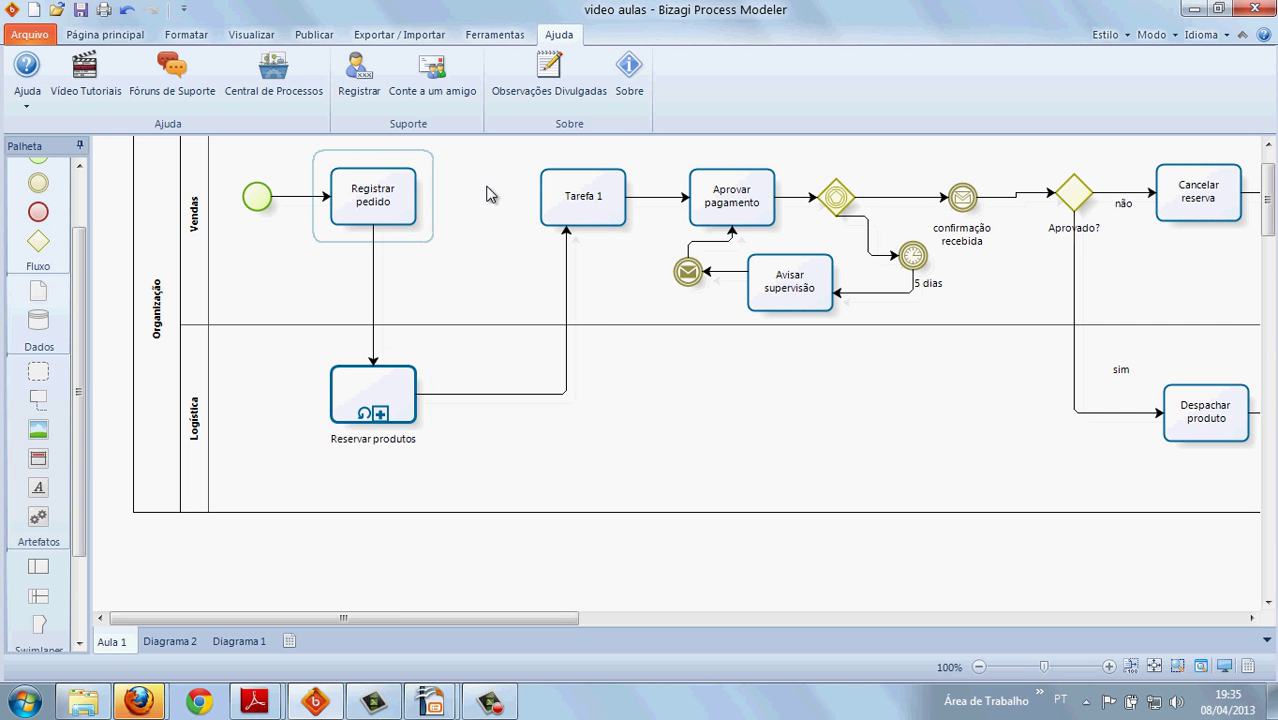
right_click(404, 207)
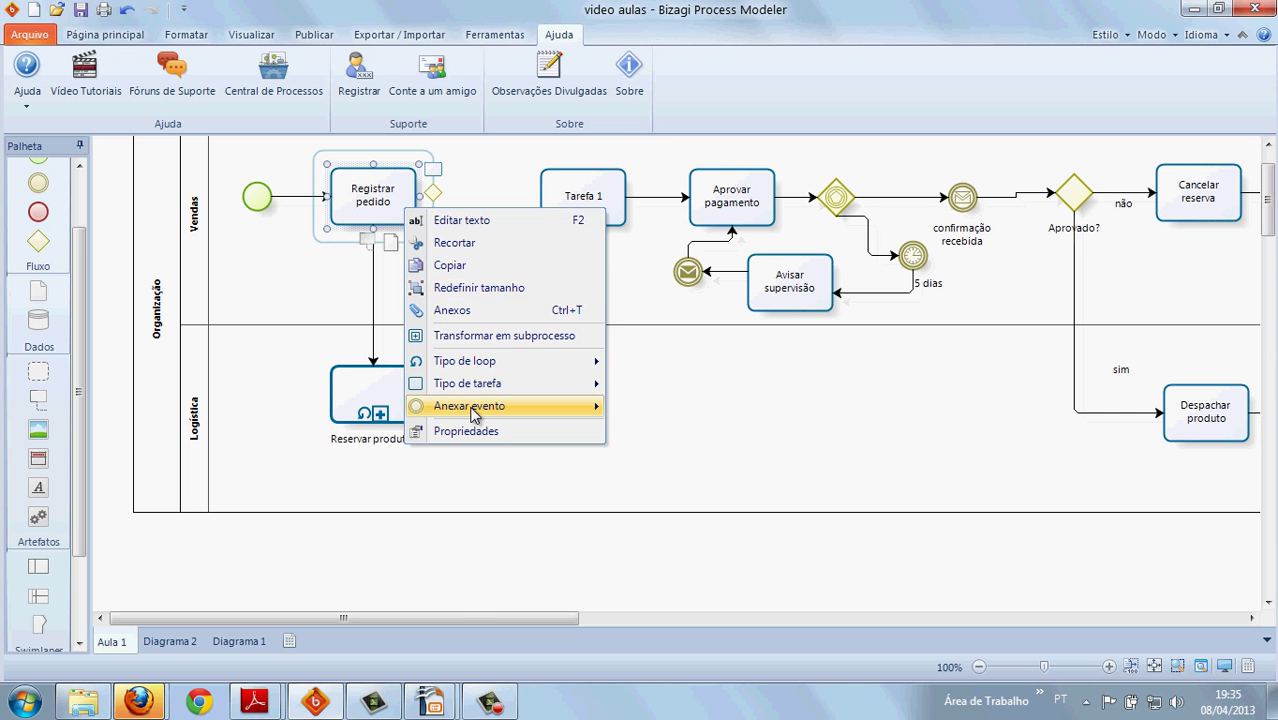
mouse_move(470, 407)
left_click(791, 411)
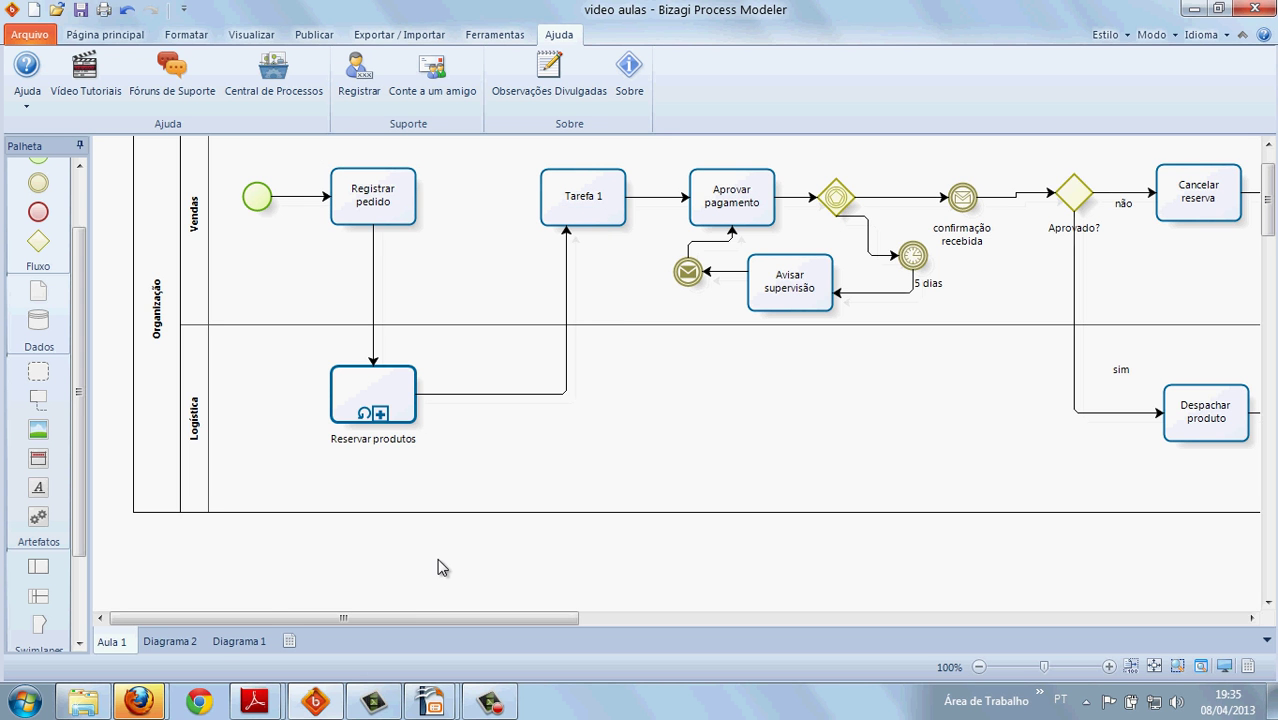
In Diagrama 1, place a start event and connect a gateway after it.
left_click(220, 642)
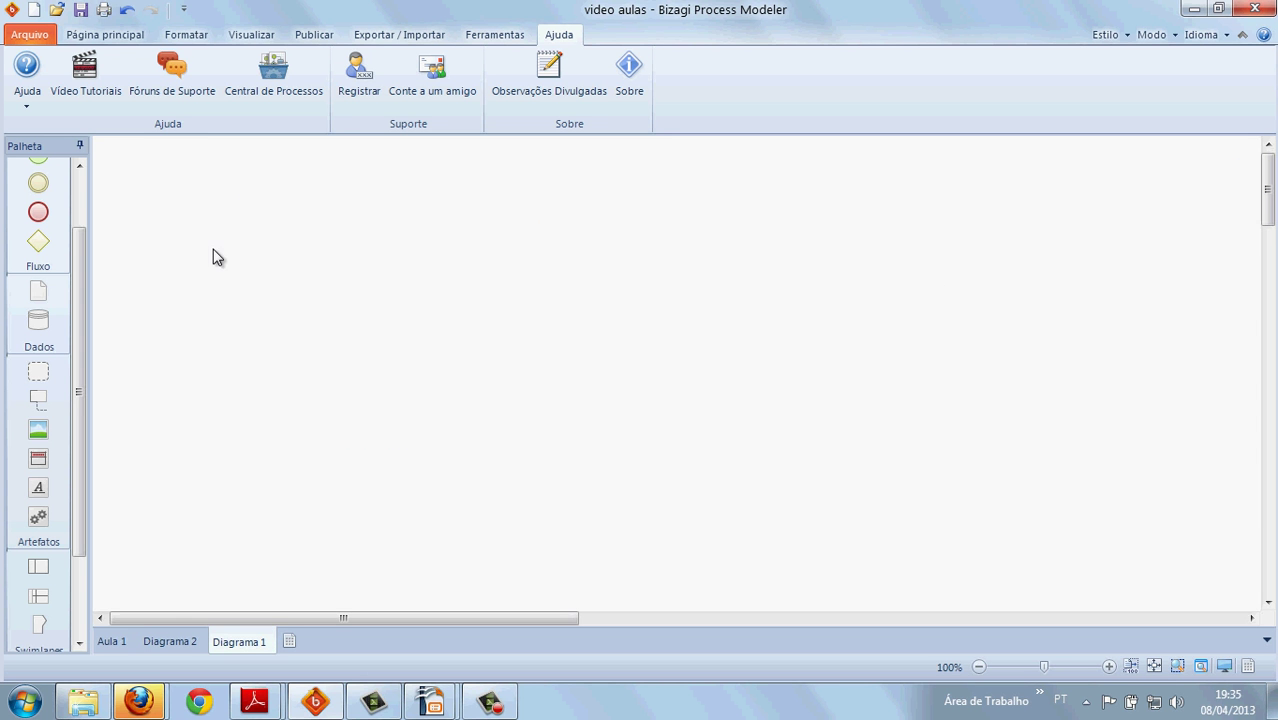
left_click_drag(84, 254, 81, 214)
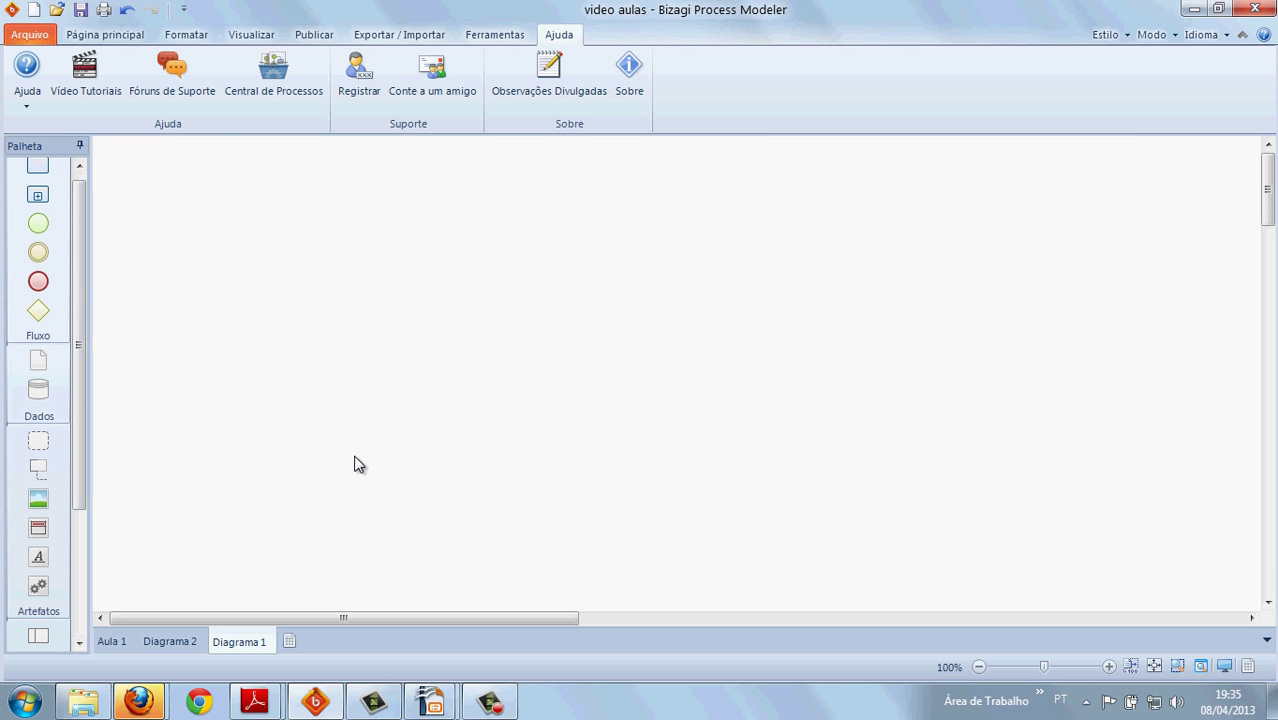
left_click_drag(42, 224, 232, 253)
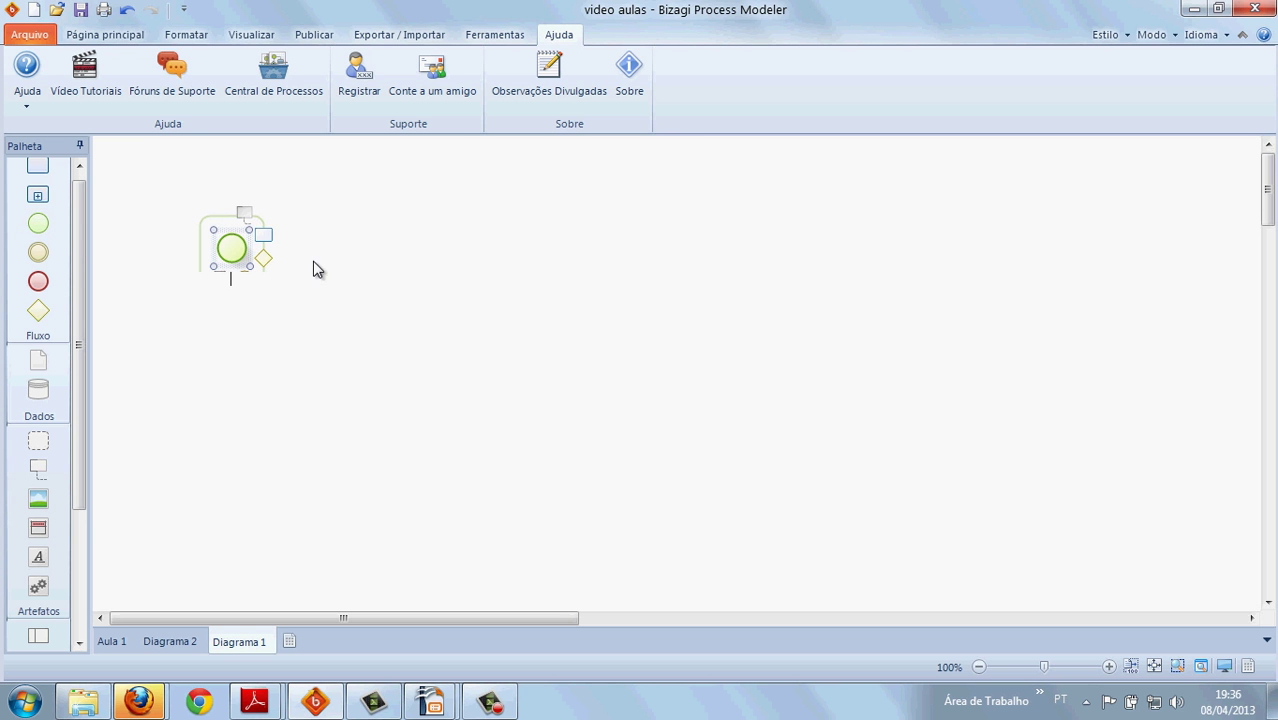
left_click(166, 253)
left_click(232, 250)
left_click_drag(262, 262, 308, 257)
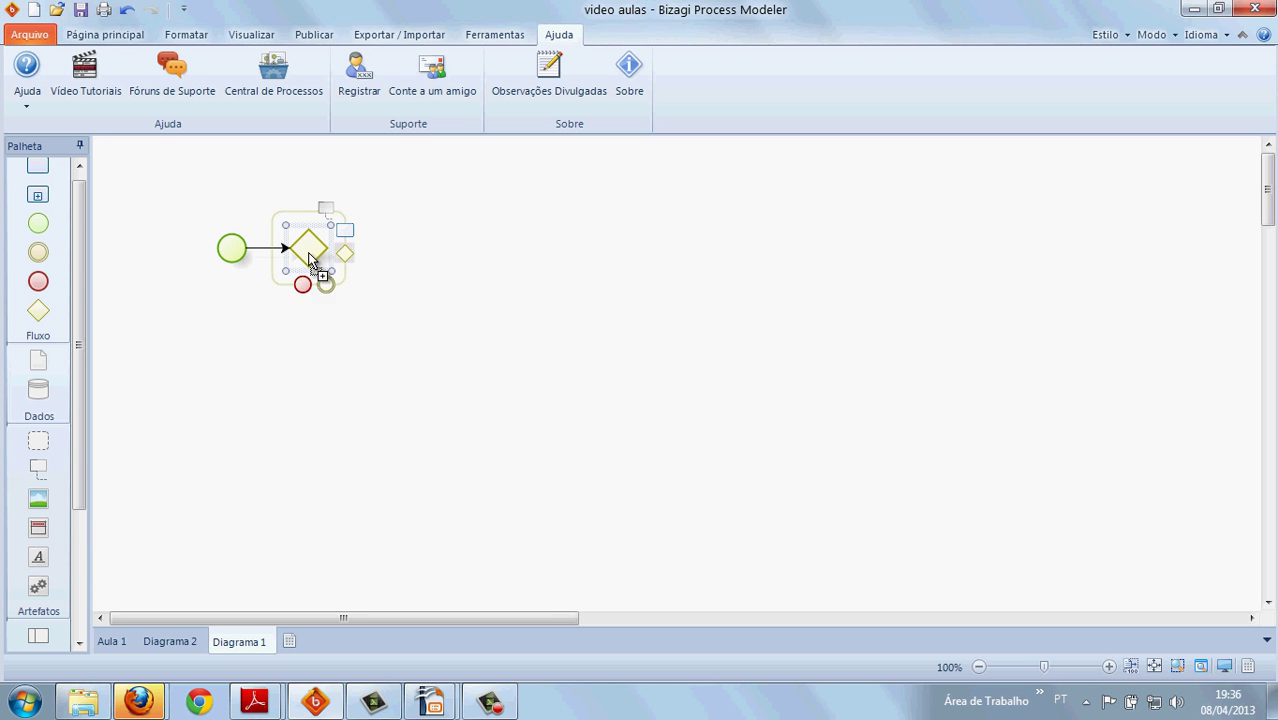
Set the gateway's type to Gateway baseado em evento.
right_click(309, 252)
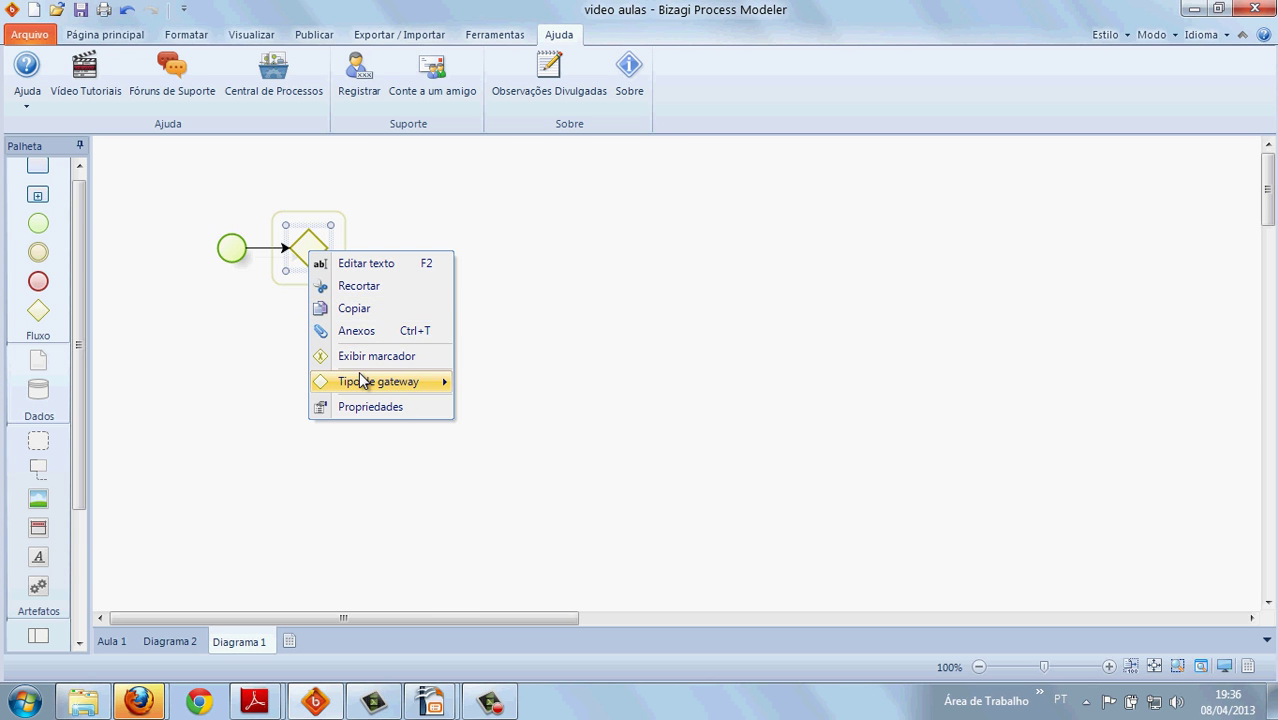
mouse_move(362, 384)
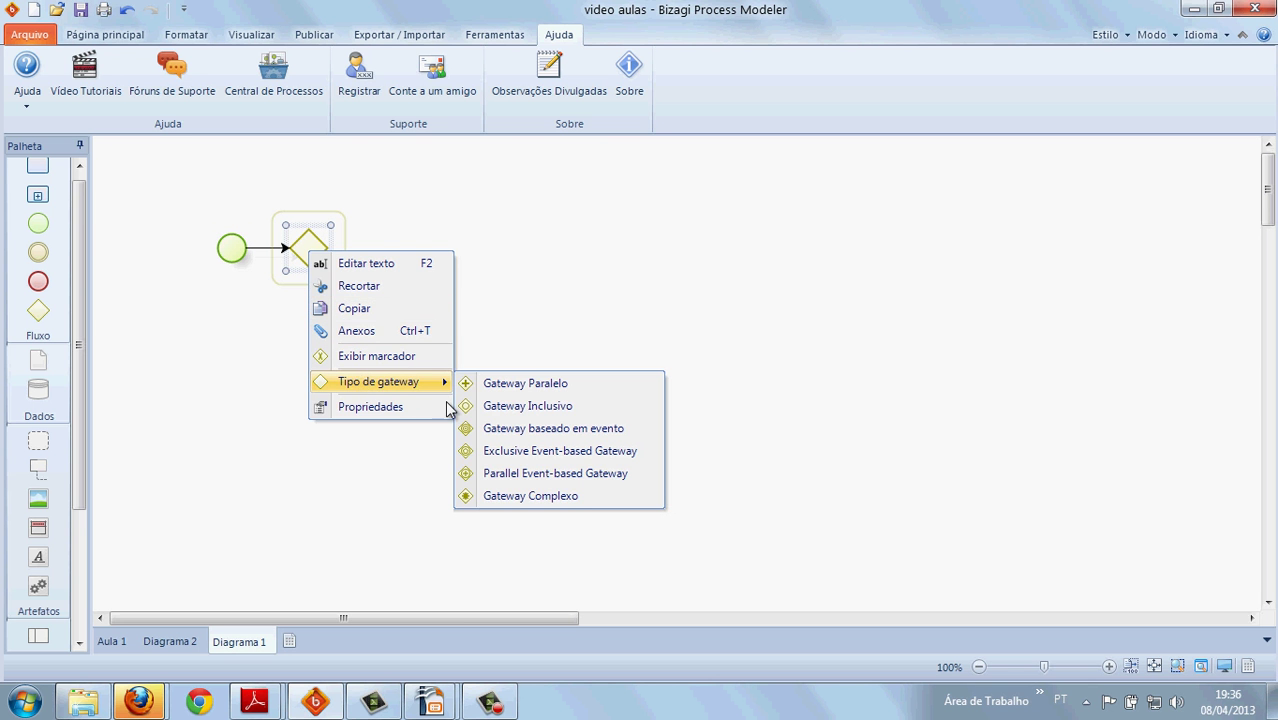
left_click(484, 428)
right_click(300, 247)
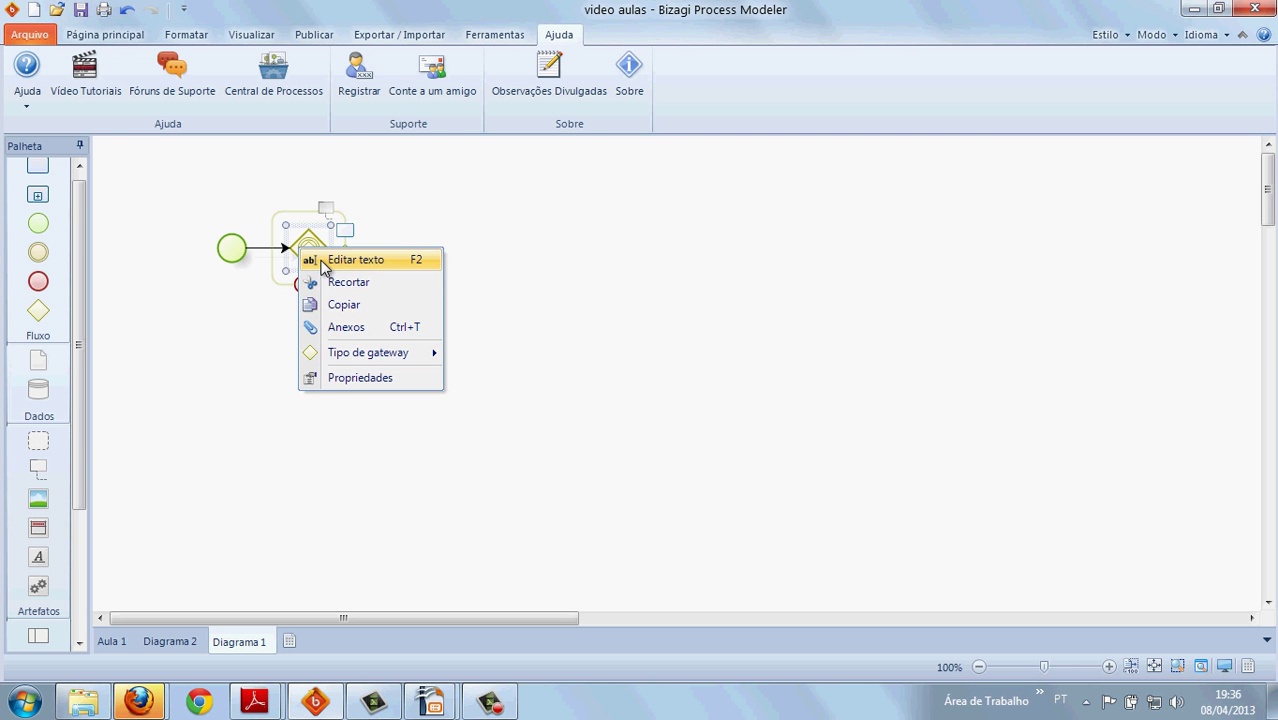
left_click(280, 290)
Add an intermediate event connected from the event-based gateway, in line with it, and make it a catching Mensagem event.
left_click(317, 259)
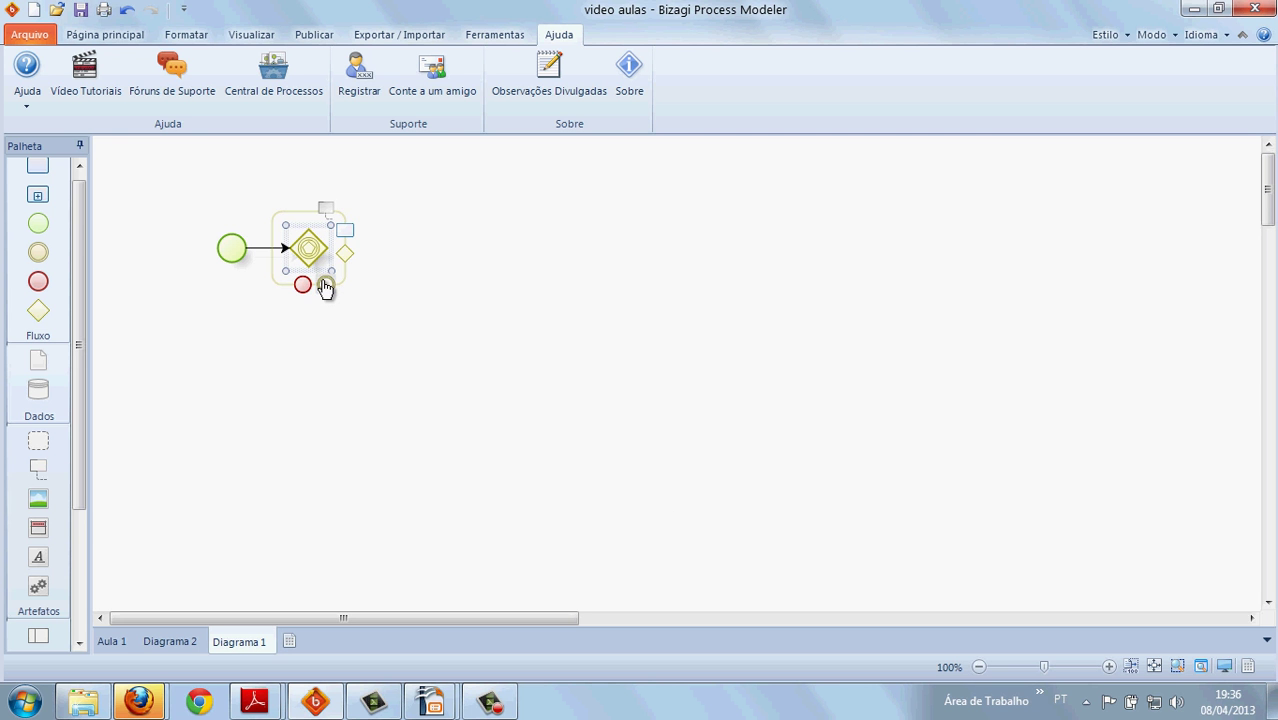
left_click_drag(326, 286, 405, 249)
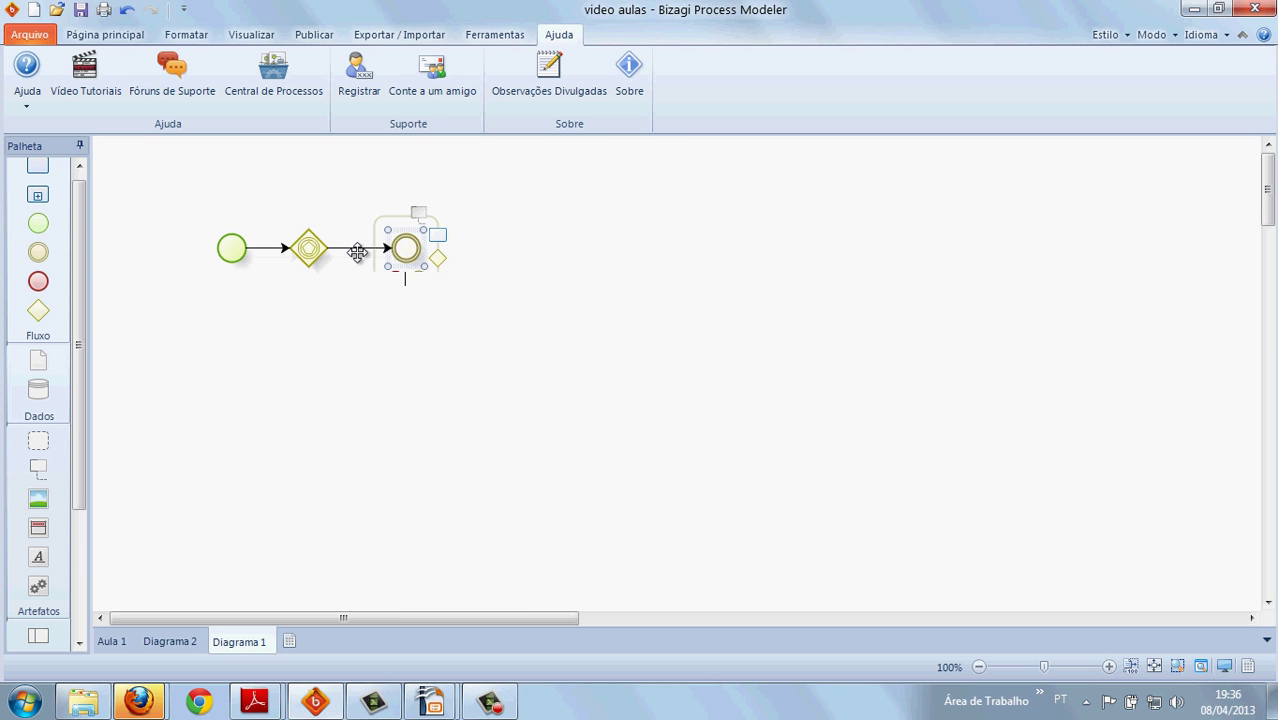
right_click(401, 252)
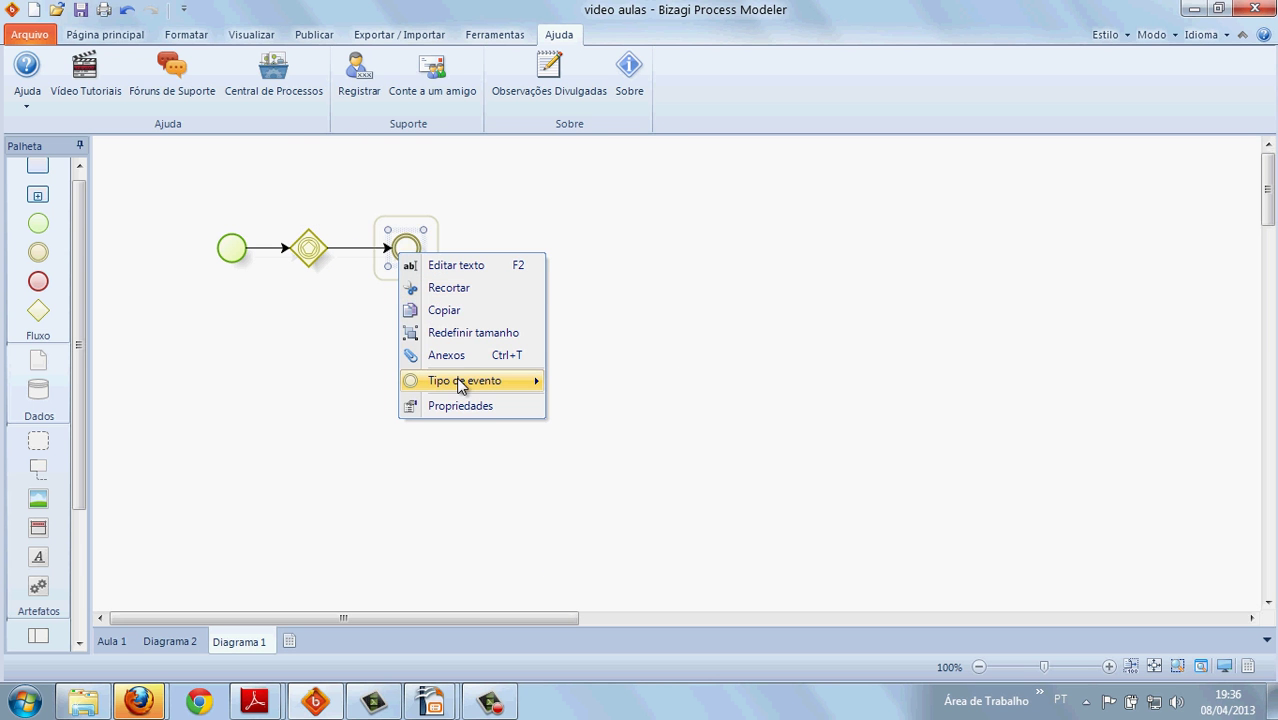
mouse_move(462, 386)
left_click(578, 405)
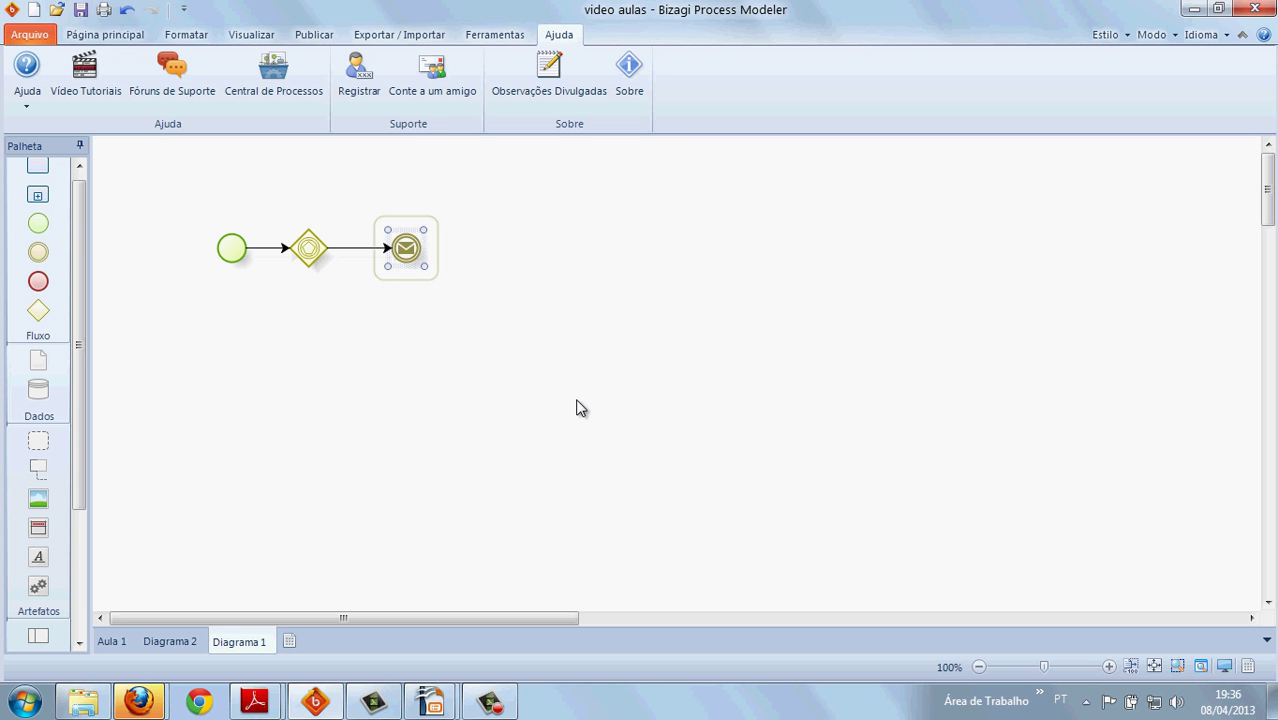
right_click(402, 250)
left_click(450, 368)
Add a second intermediate event from the gateway, below the message event, and set its type to Condicional.
right_click(310, 249)
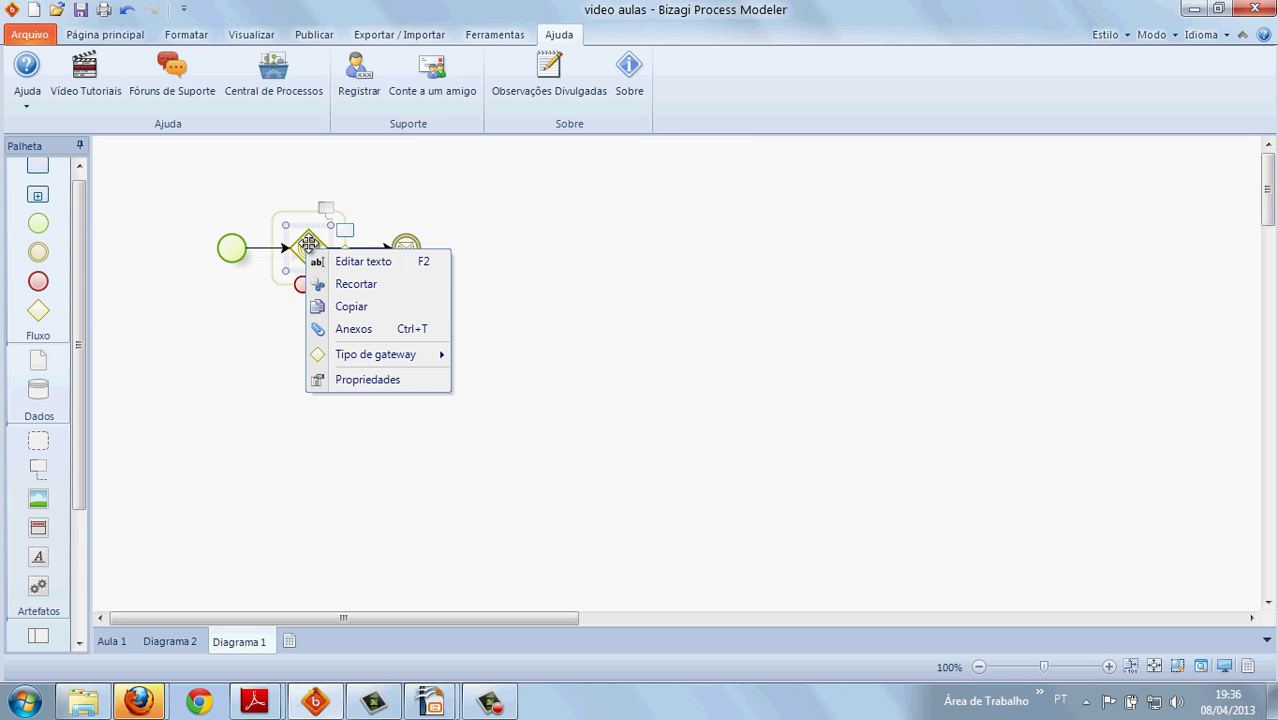
left_click(310, 244)
left_click_drag(327, 287, 406, 329)
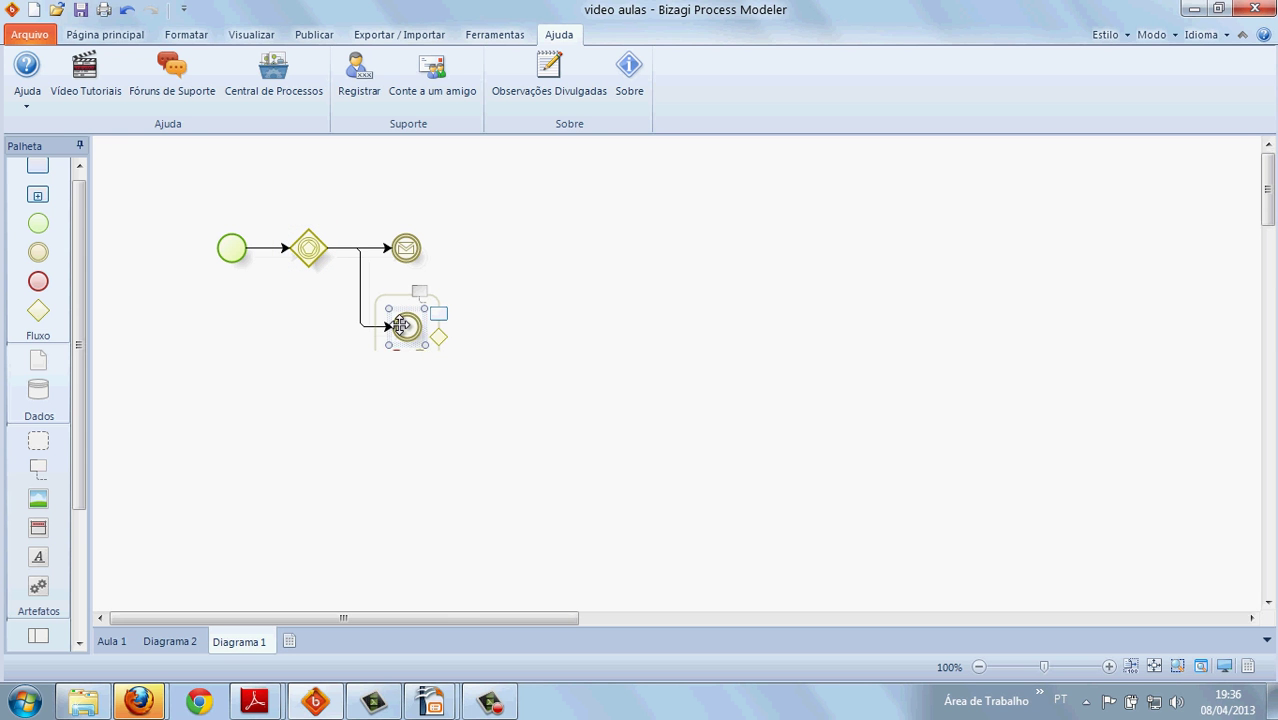
right_click(401, 325)
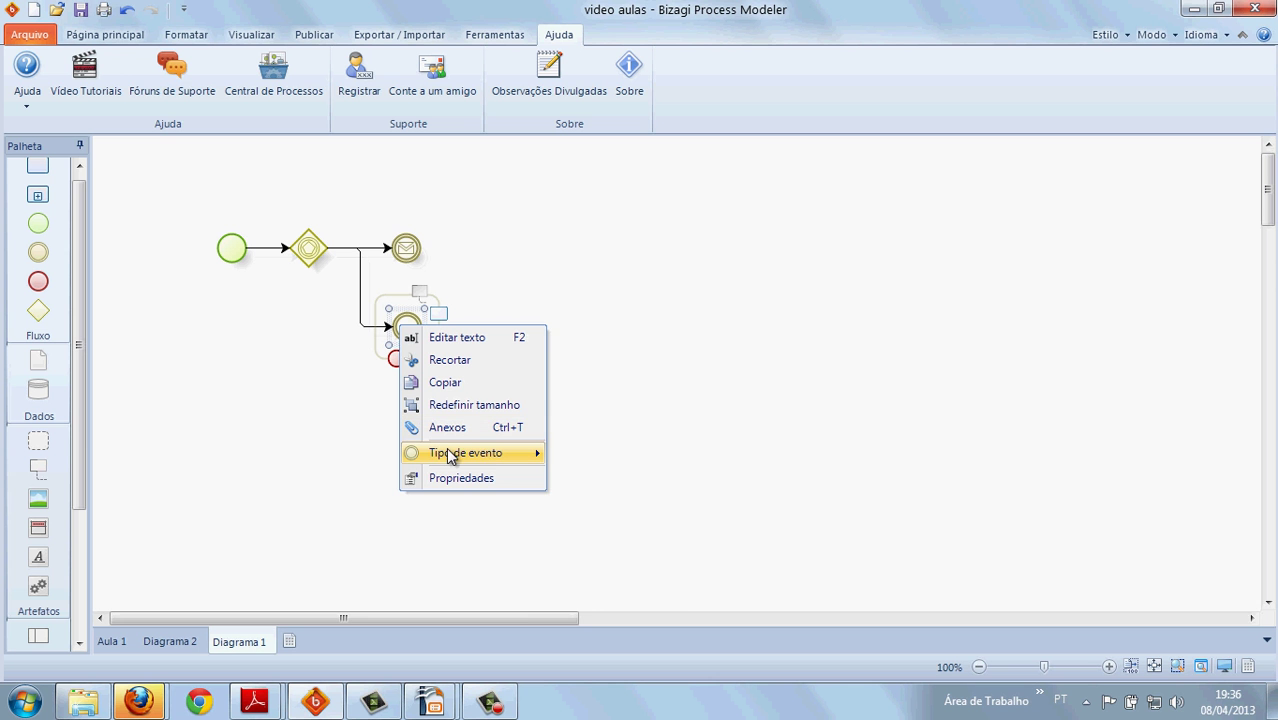
mouse_move(485, 455)
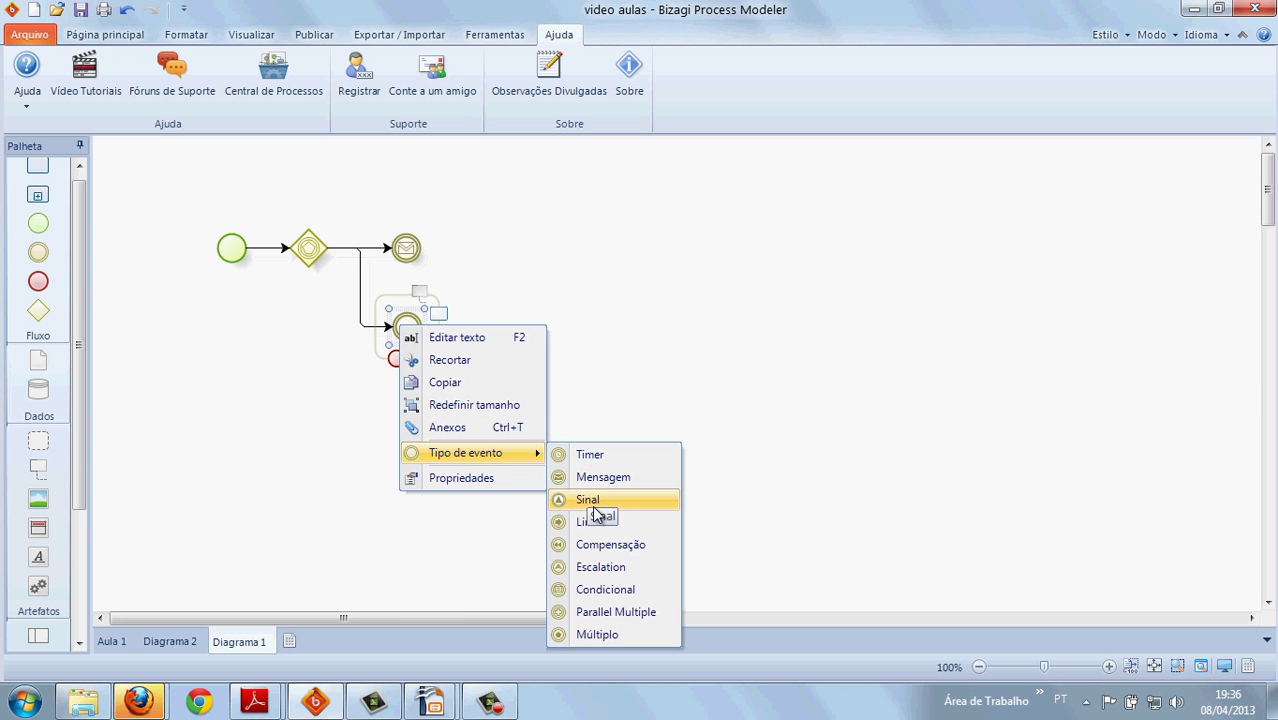
left_click(607, 592)
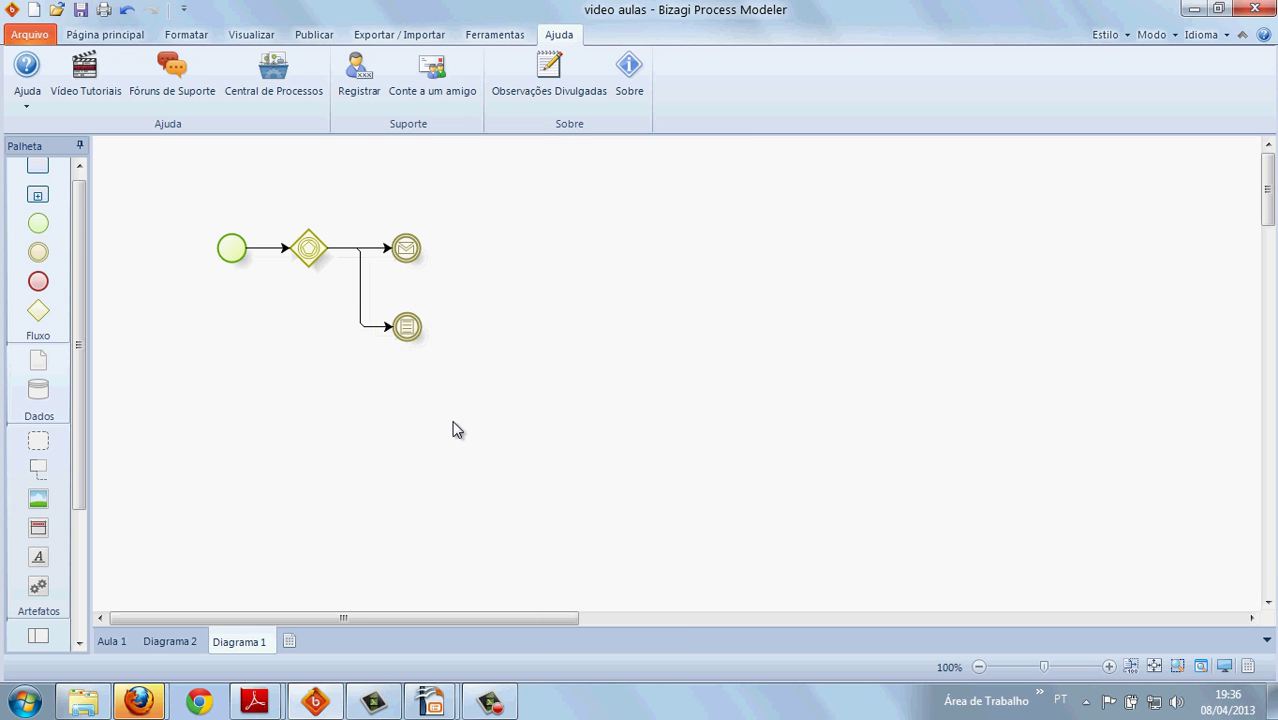
Move the message event farther from the gateway and name it "Estoque baixo".
left_click_drag(408, 244, 485, 251)
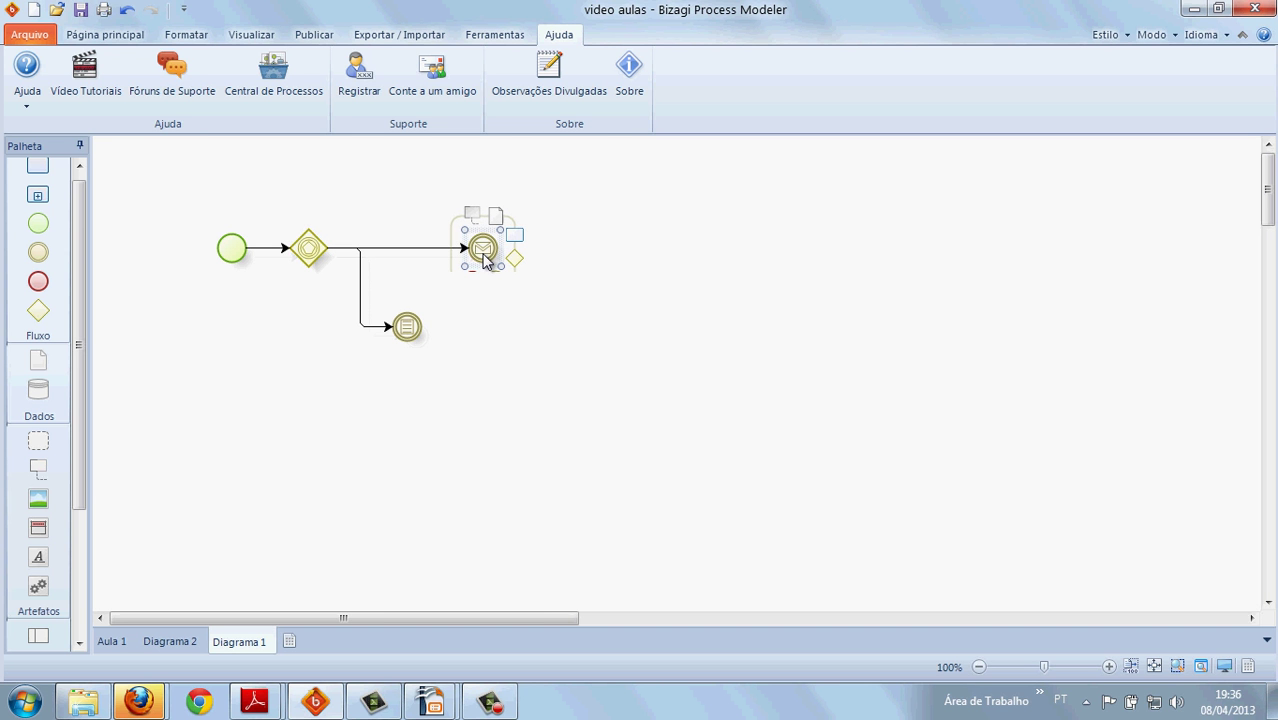
double_click(484, 251)
type("Estoque baixo")
left_click(390, 207)
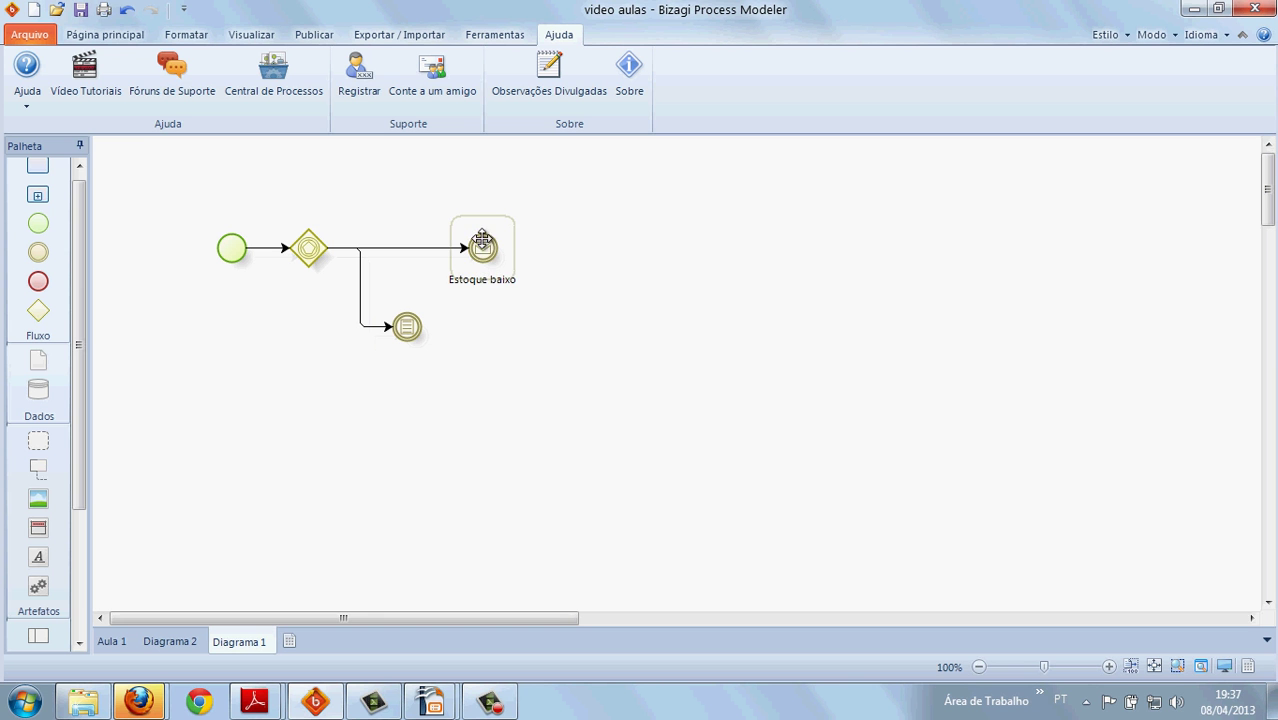
left_click(482, 283)
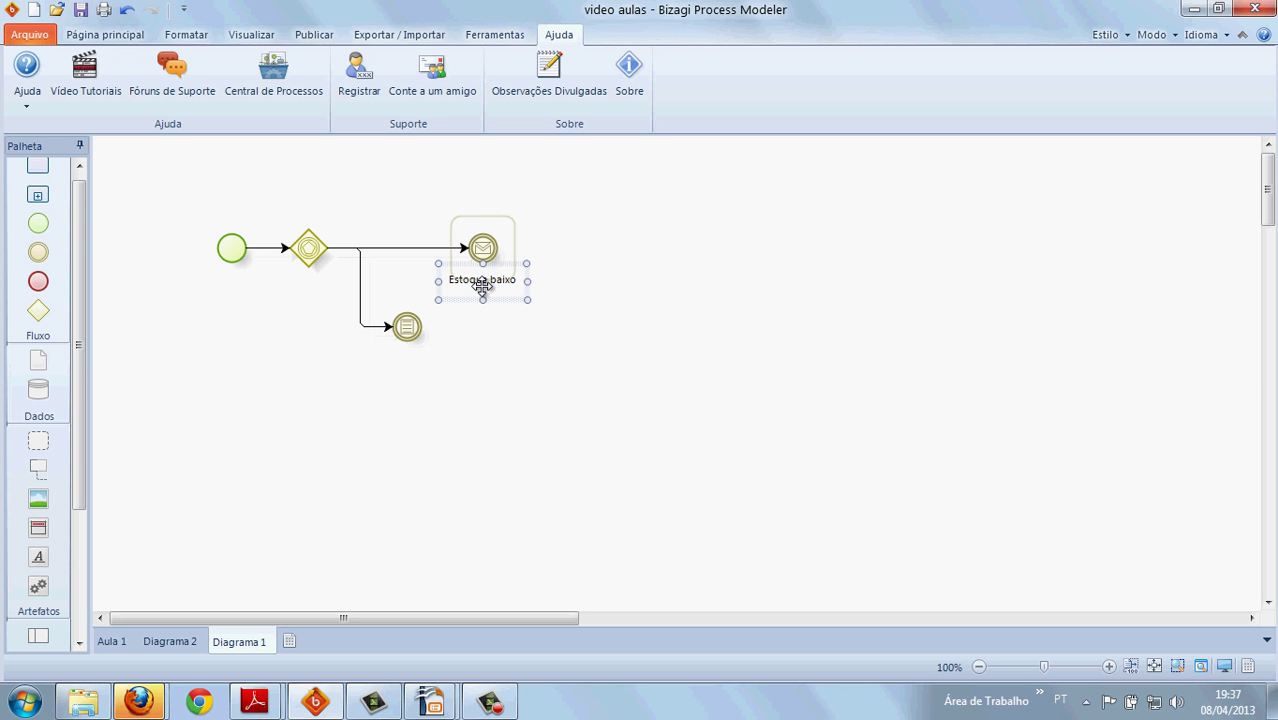
double_click(508, 282)
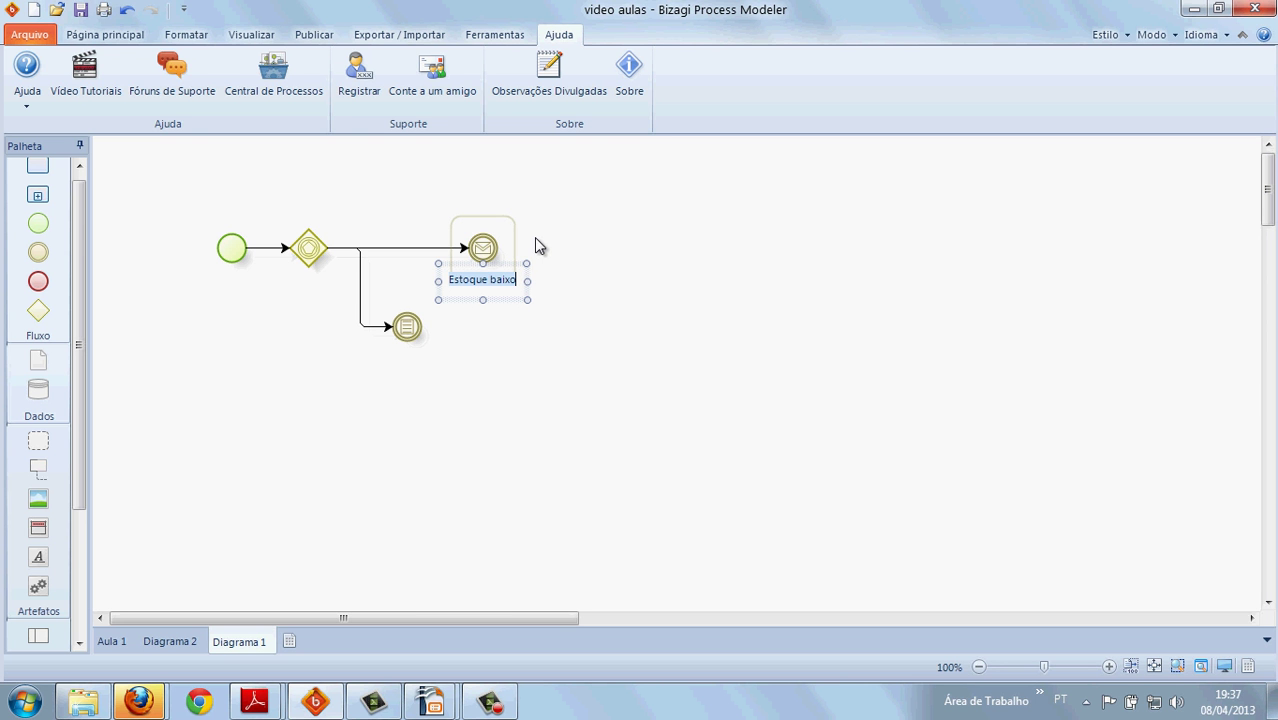
left_click(537, 245)
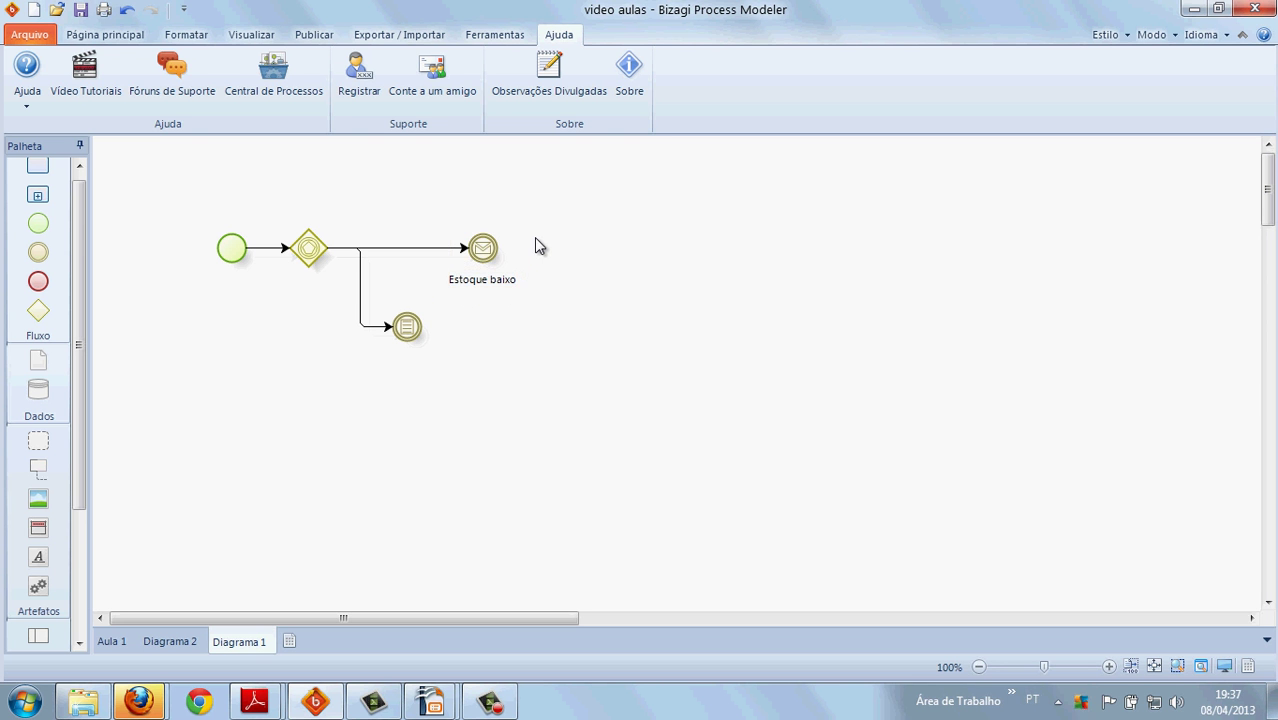
left_click(403, 331)
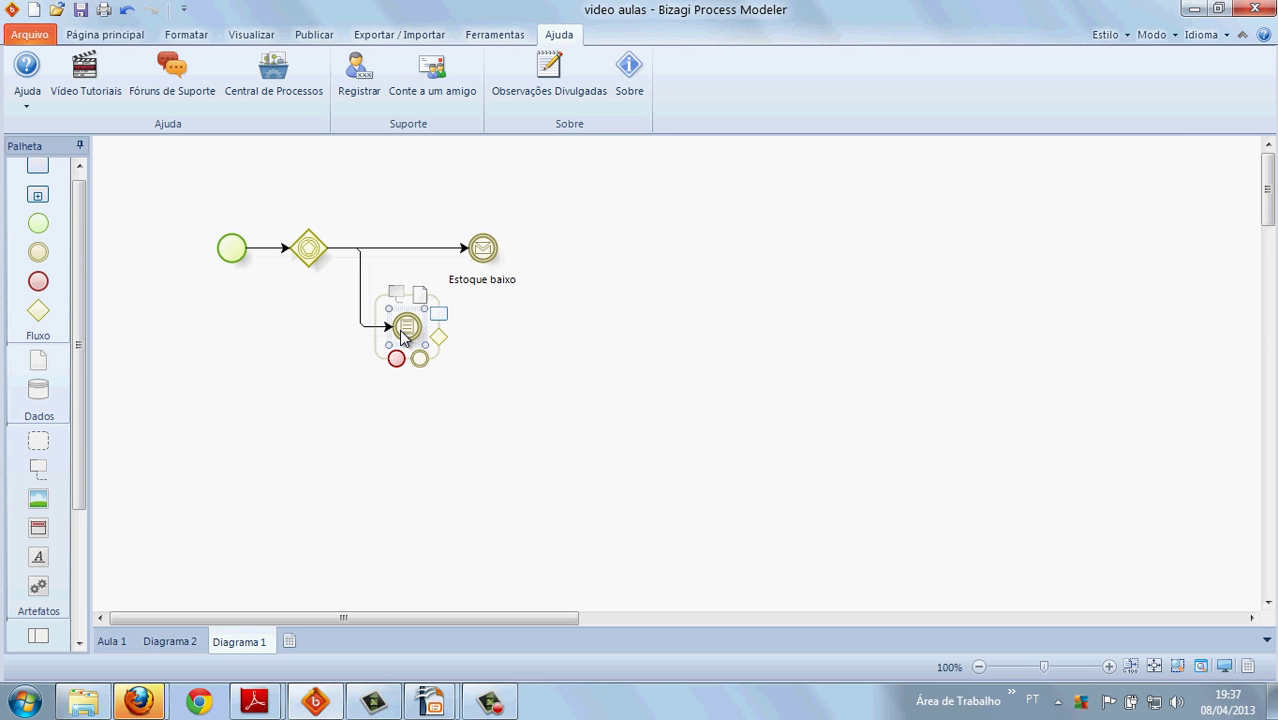
left_click(515, 363)
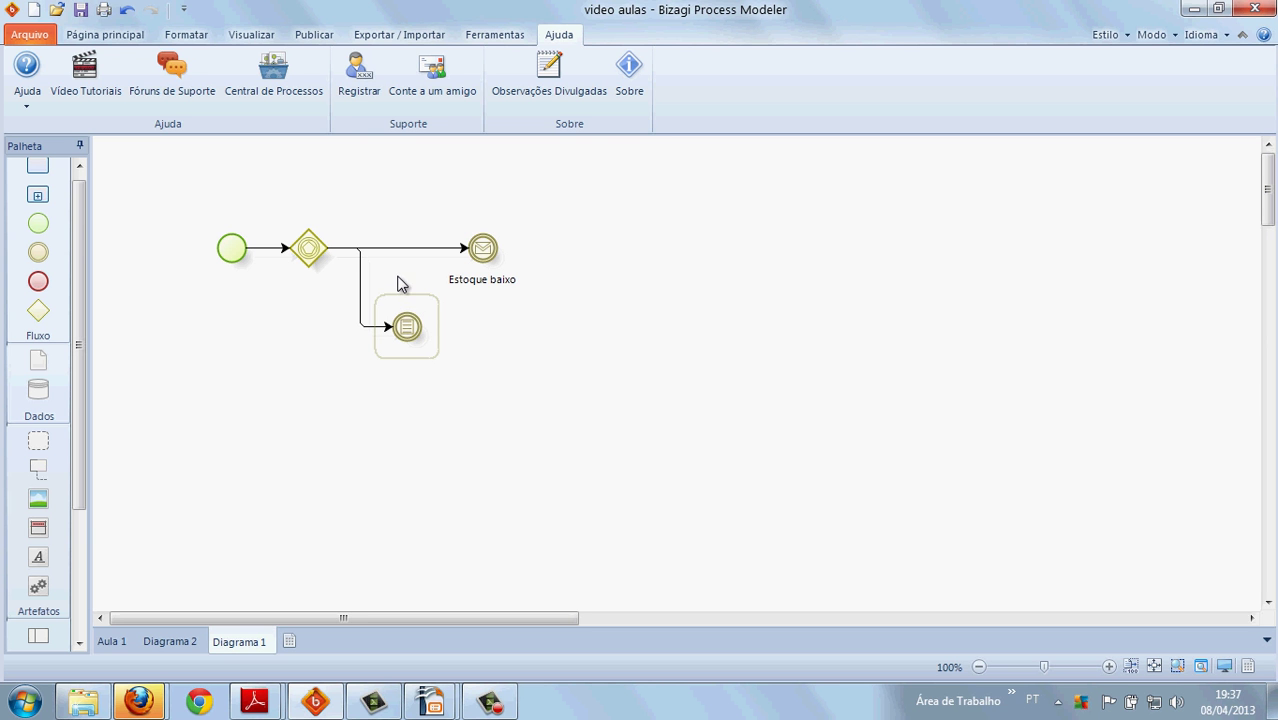
Name the conditional event below the message event "Estoque abaixo do mínimo".
left_click(408, 327)
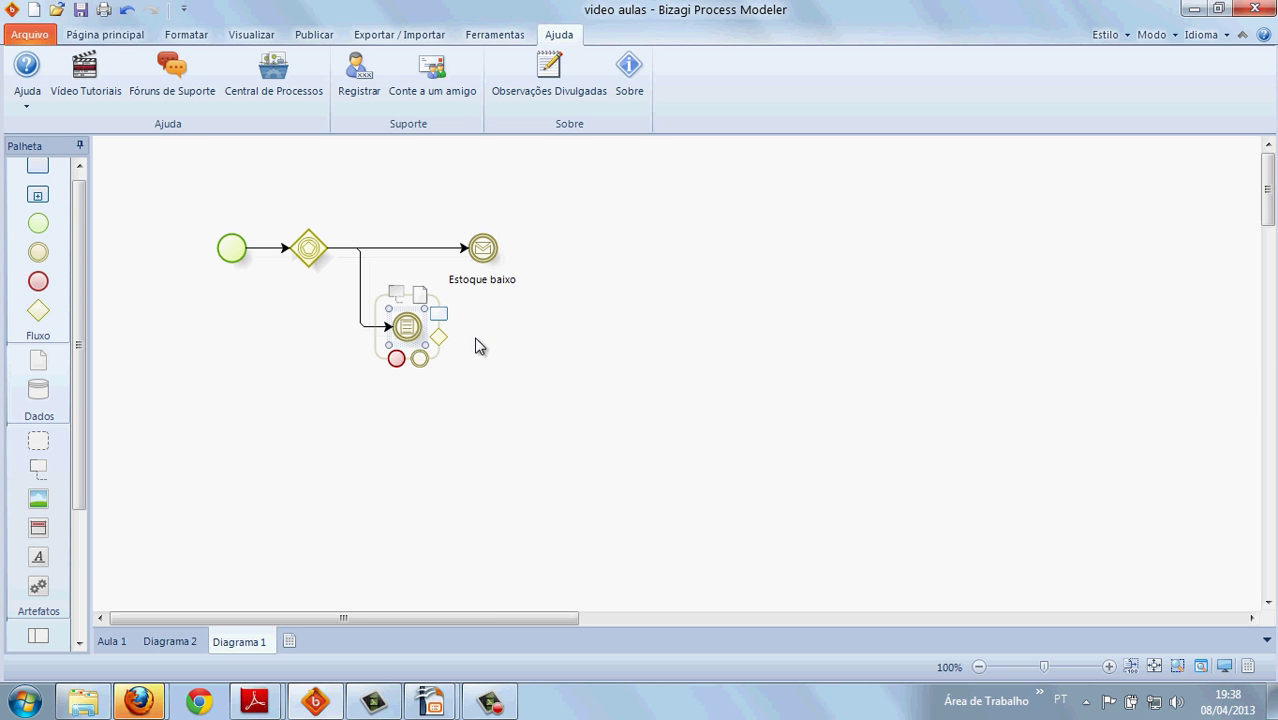
left_click_drag(420, 358, 398, 337)
left_click(405, 358)
type("Estoque abaixo do")
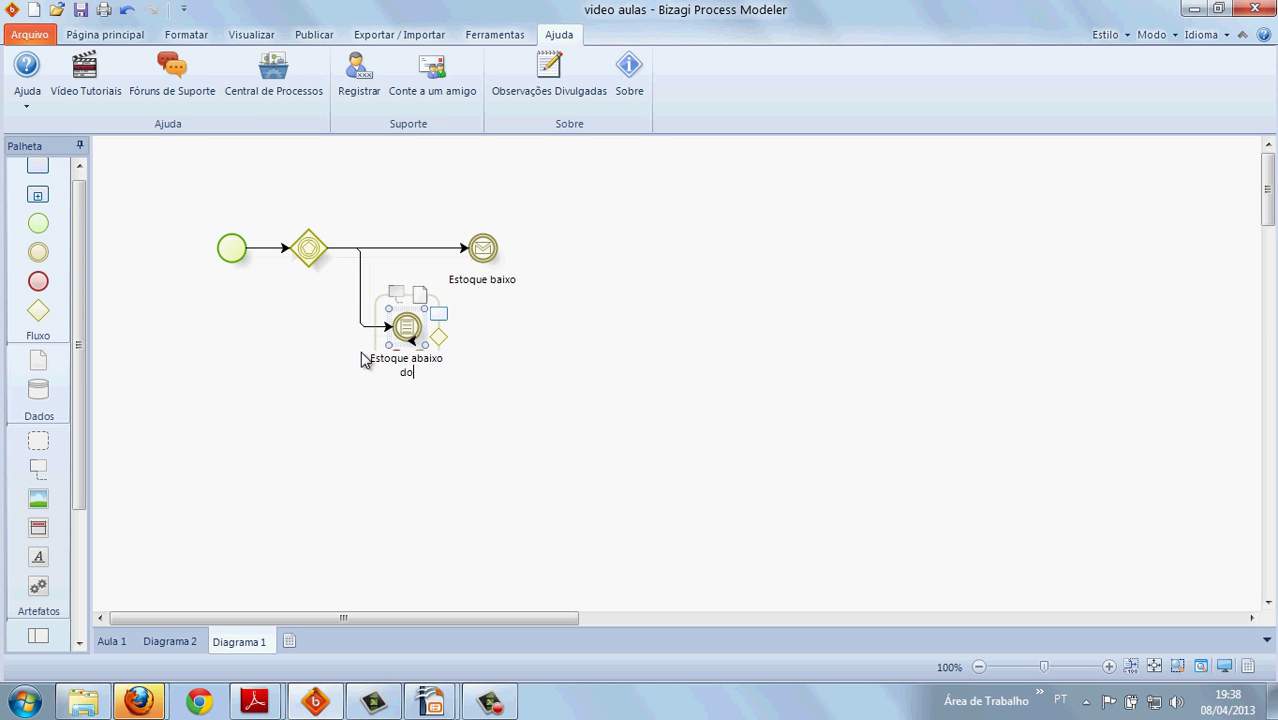
type(" mínio")
key("BackSpace")
key("BackSpace")
type("imo")
left_click(324, 362)
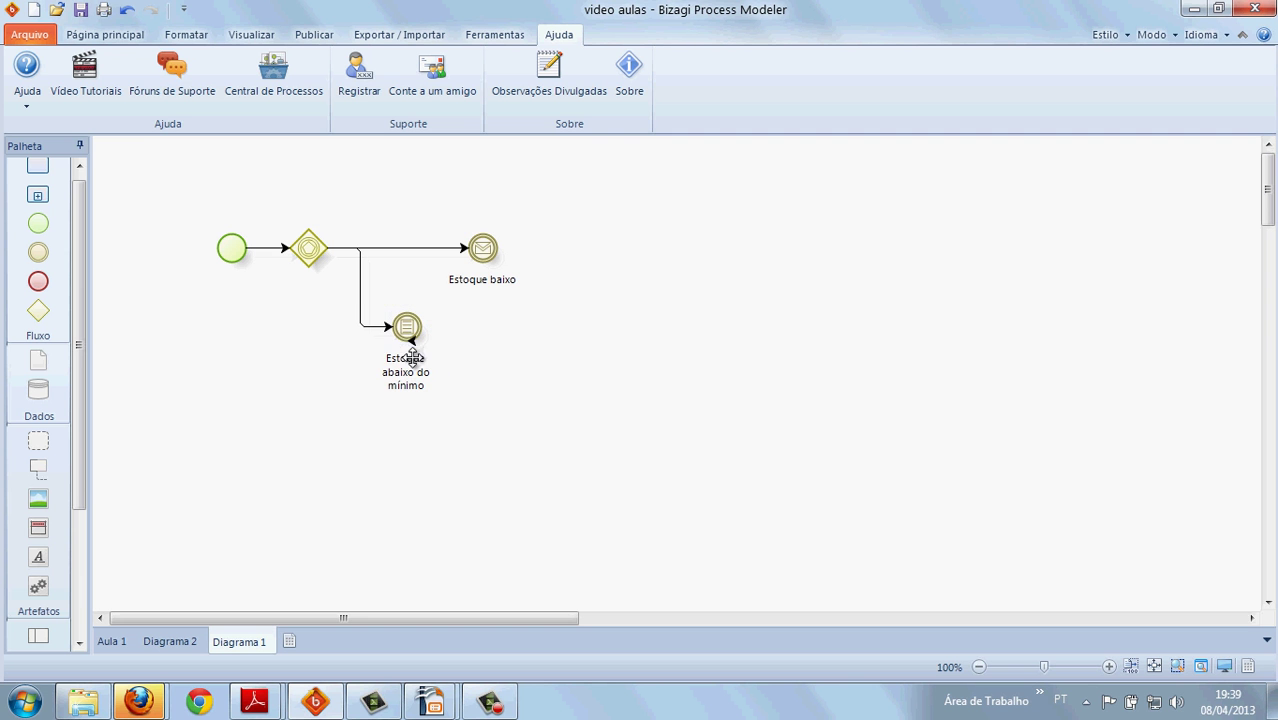
Move the conditional event farther from the gateway so it sits directly below the message event.
left_click(407, 336)
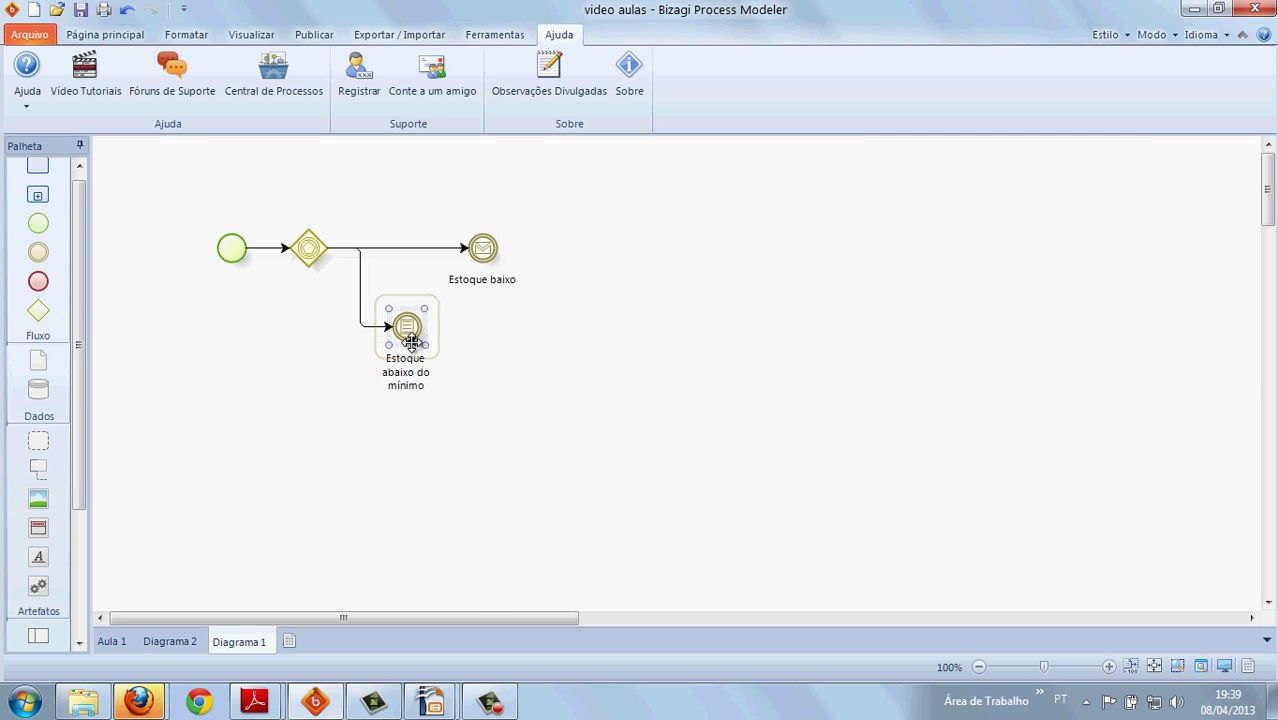
left_click(500, 351)
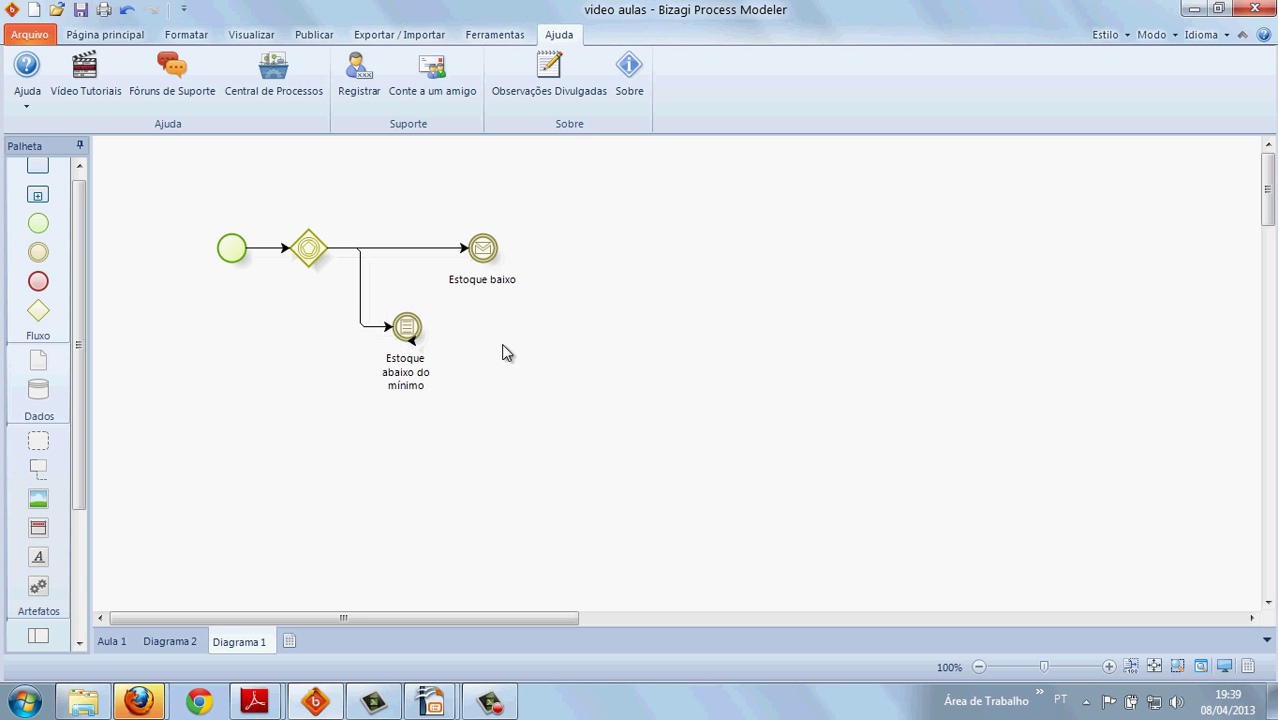
left_click_drag(407, 327, 484, 325)
left_click(562, 343)
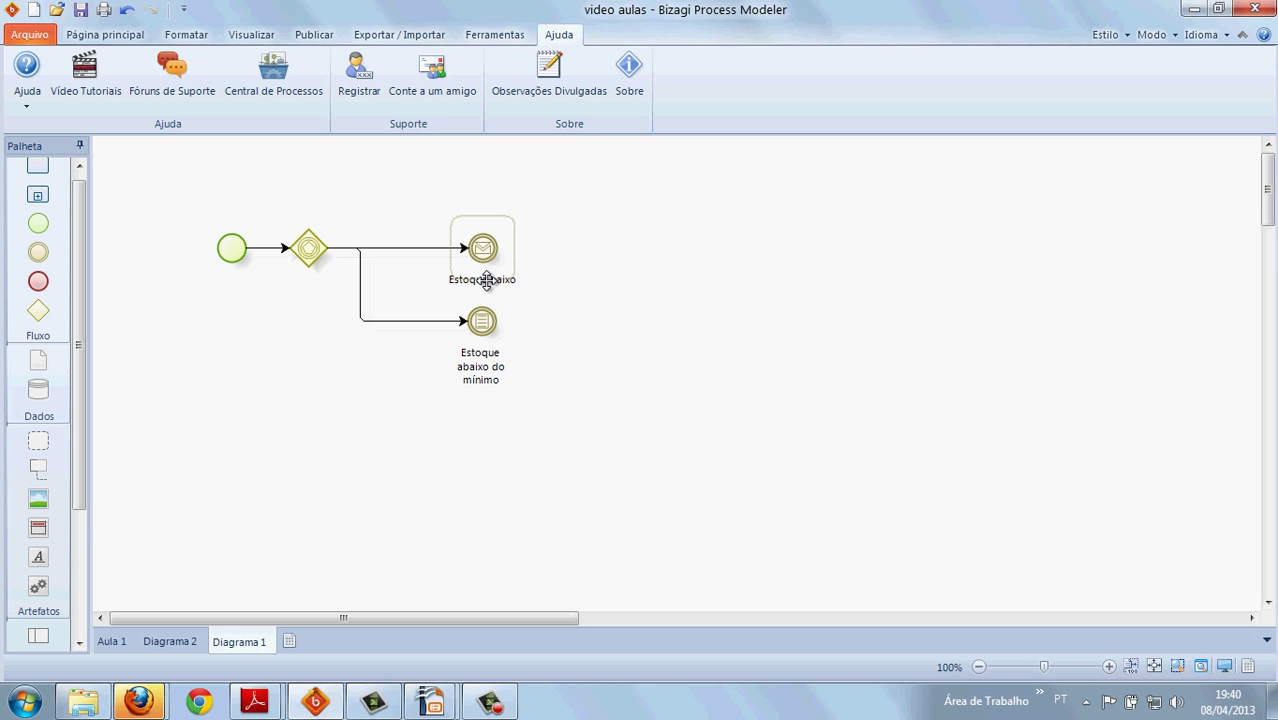
Rename the message event "Freezer sujo".
double_click(486, 280)
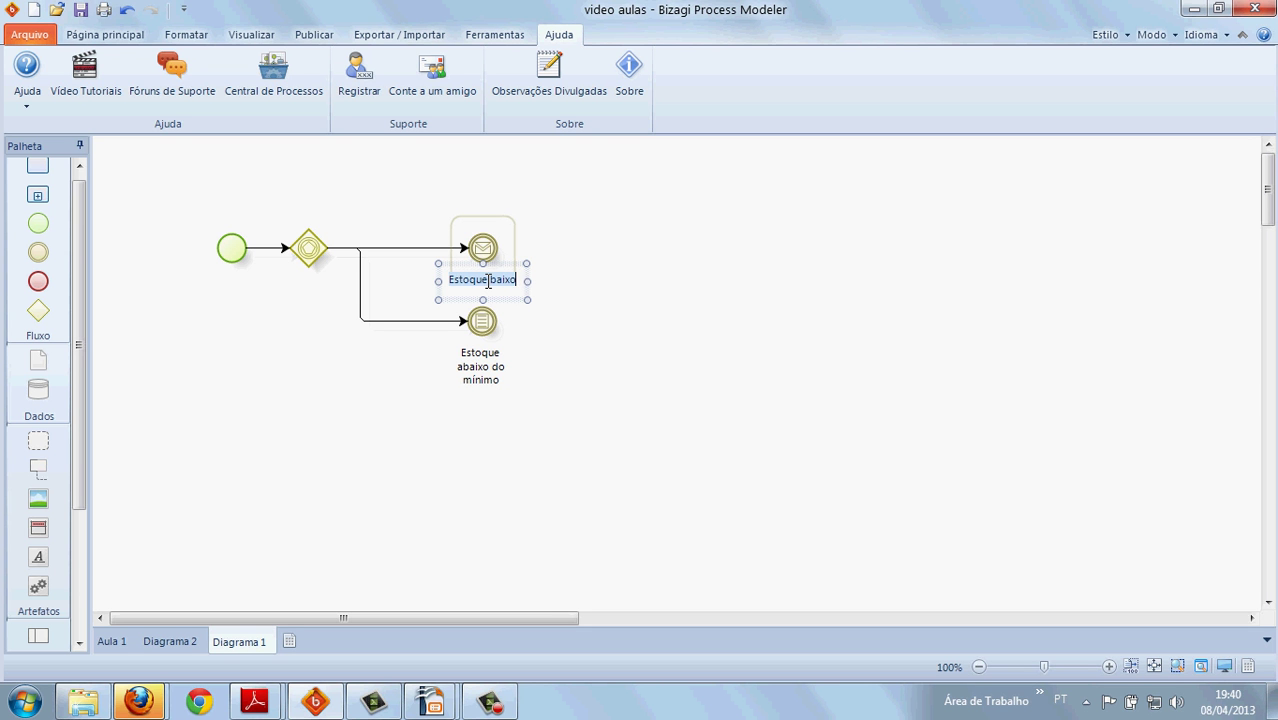
key("BackSpace")
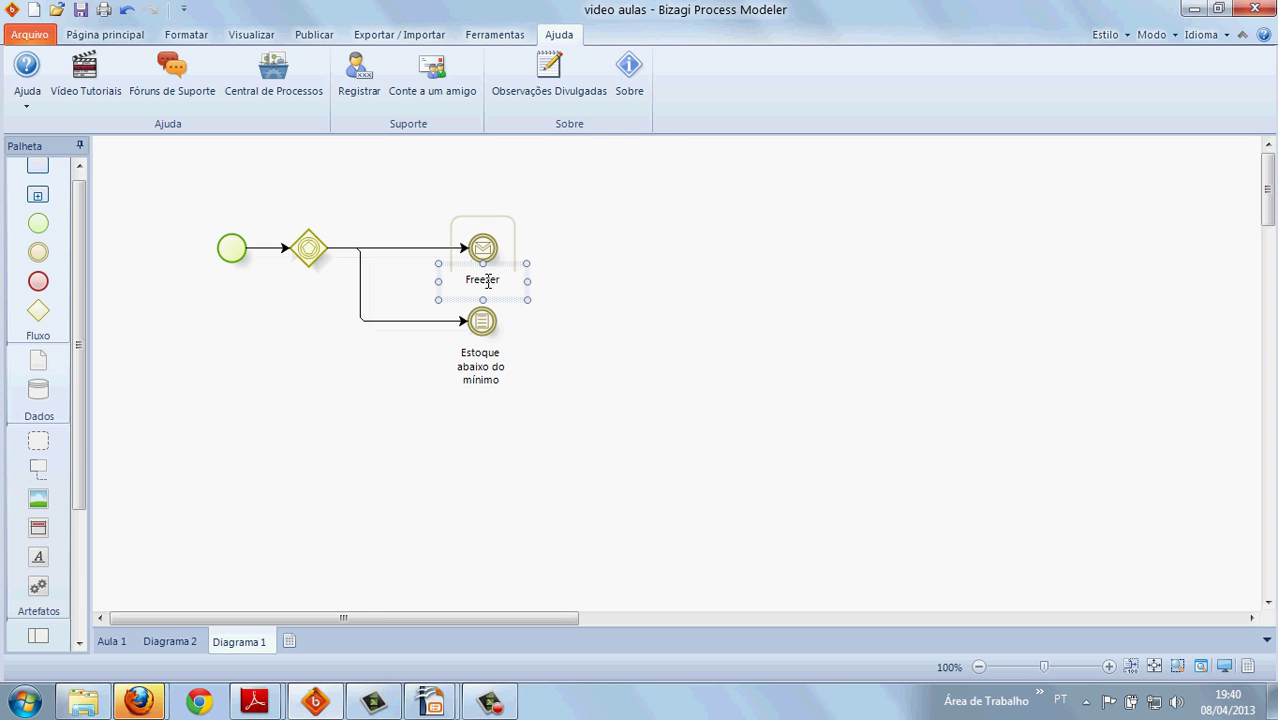
type("Freezer sujo")
Change the conditional event's type to Timer and rename it "5 dias".
left_click(479, 323)
right_click(480, 322)
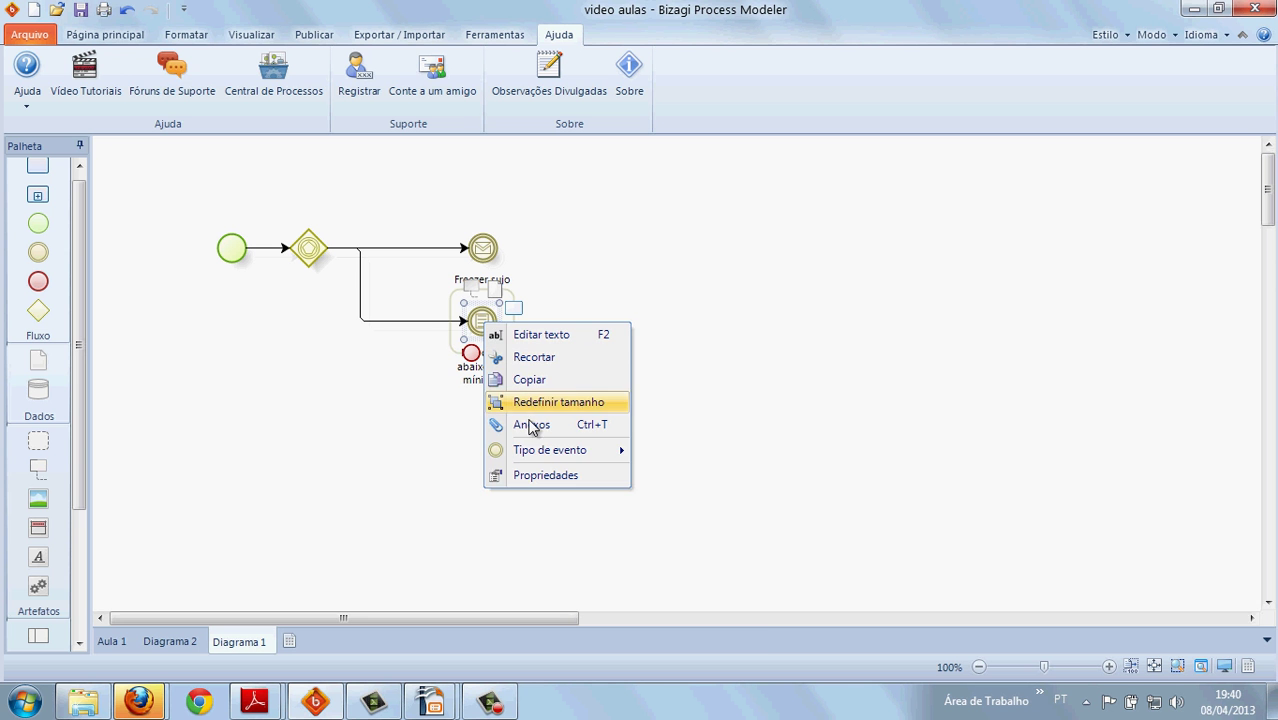
mouse_move(560, 451)
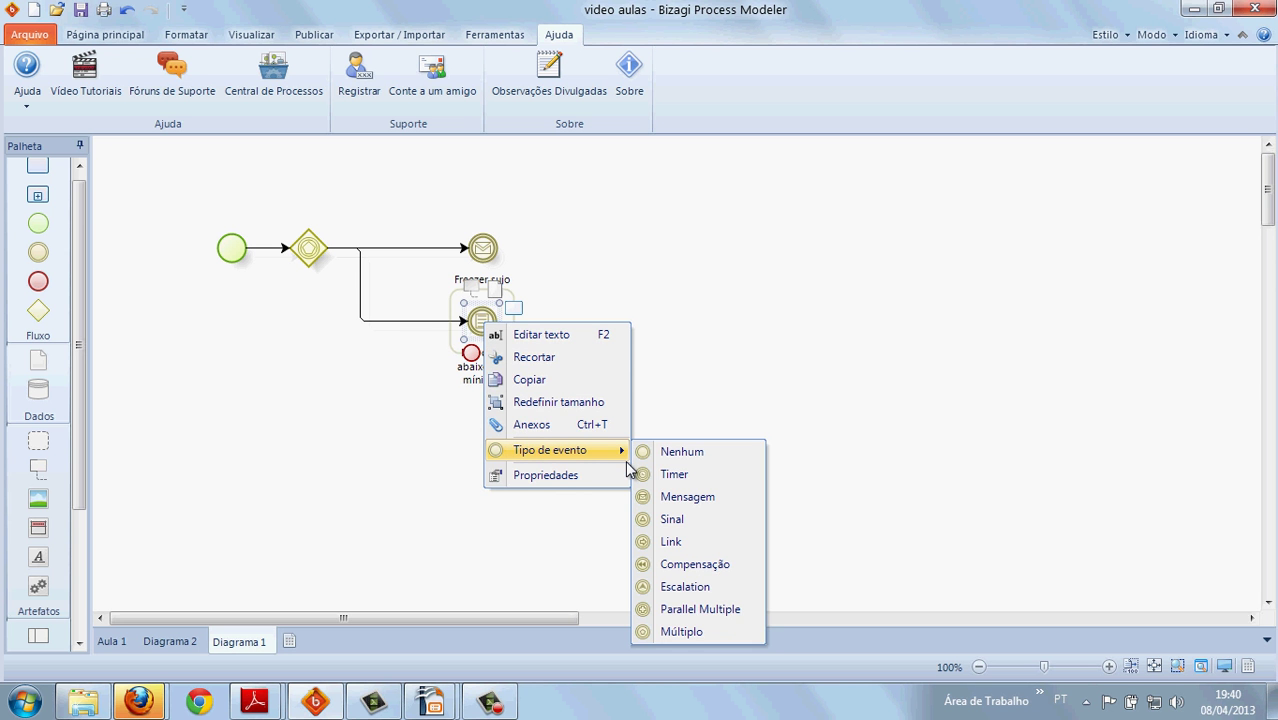
left_click(648, 476)
double_click(491, 374)
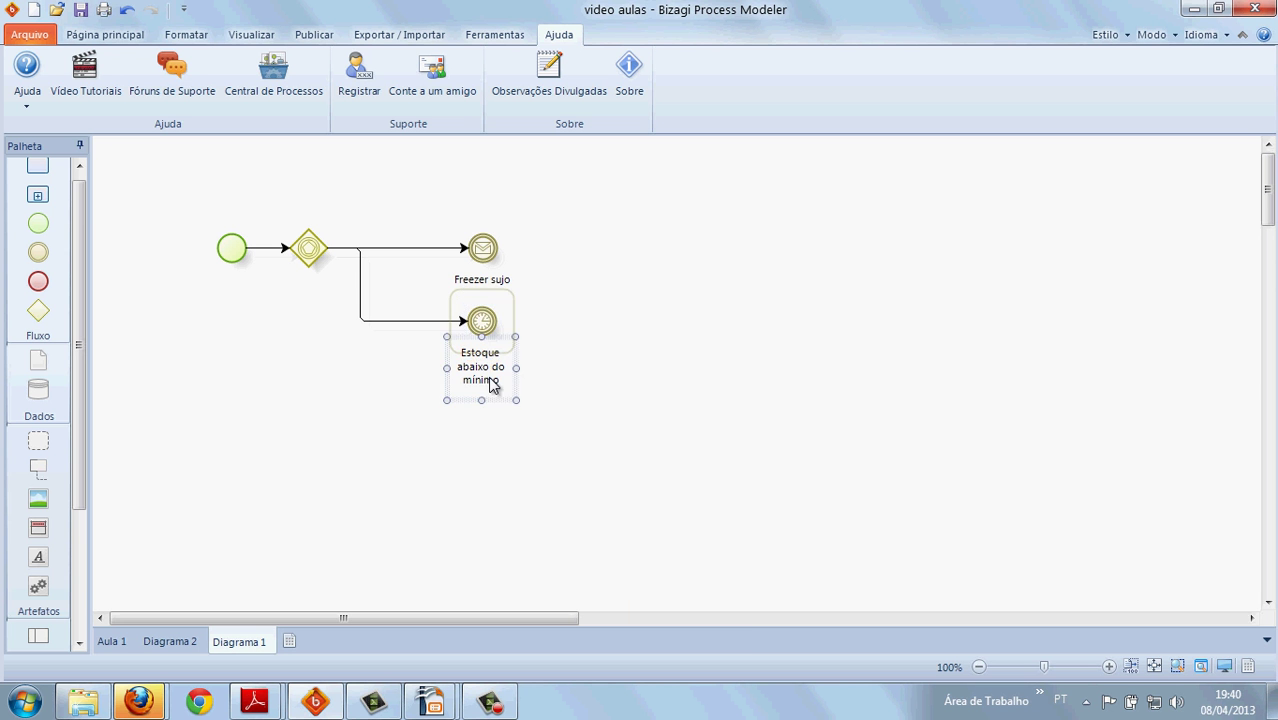
type("5 d")
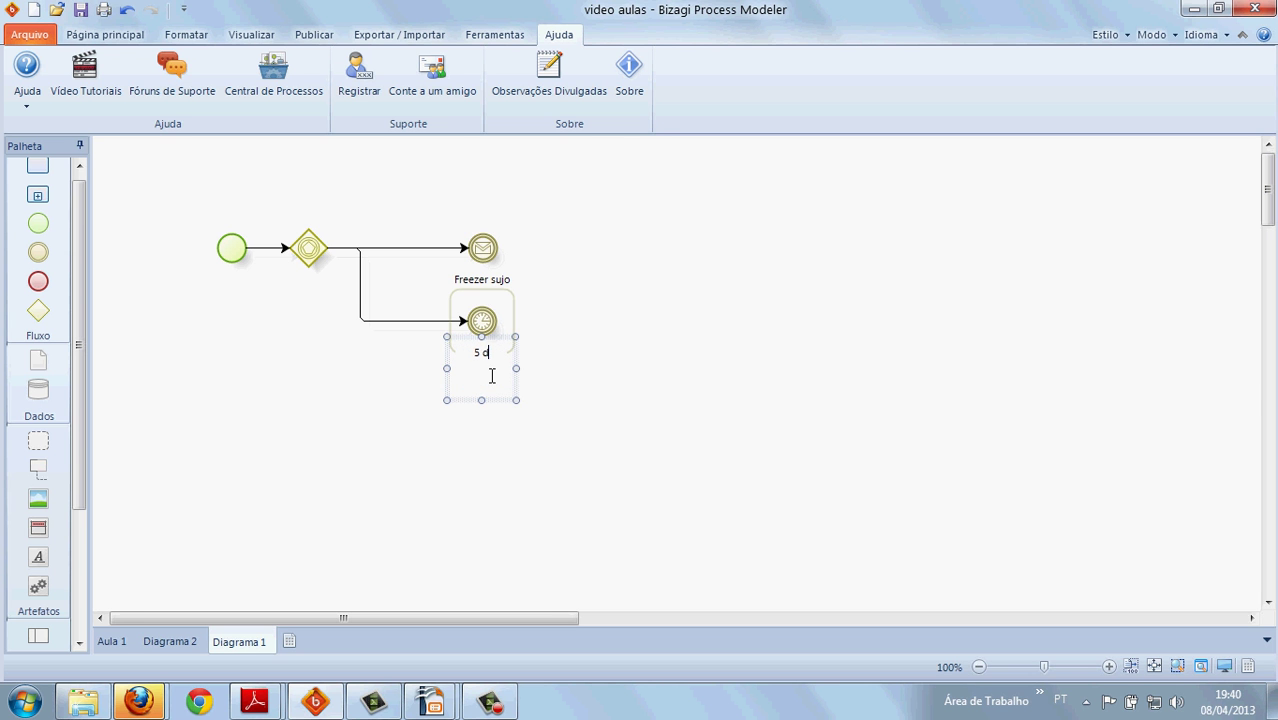
type("ias")
left_click(590, 335)
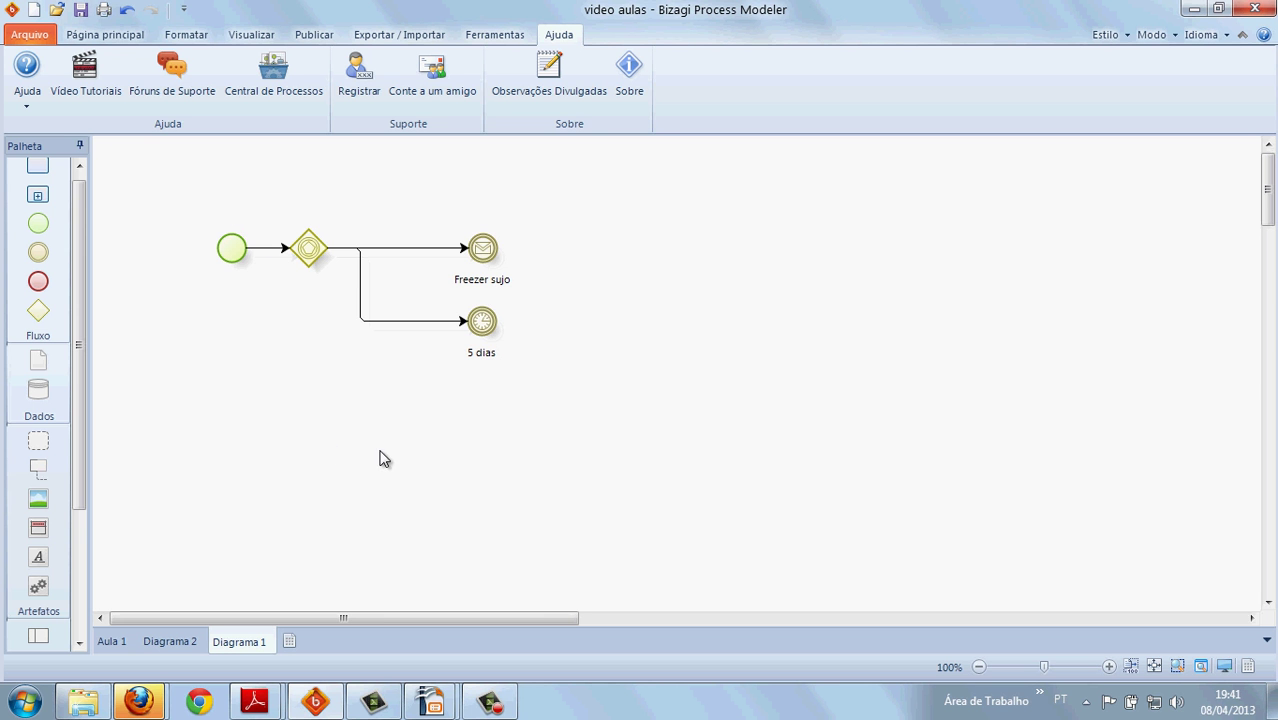
Delete the whole event-based gateway flow from the diagram, place an end event on the empty canvas and browse its event types.
left_click_drag(200, 200, 702, 378)
key("Delete")
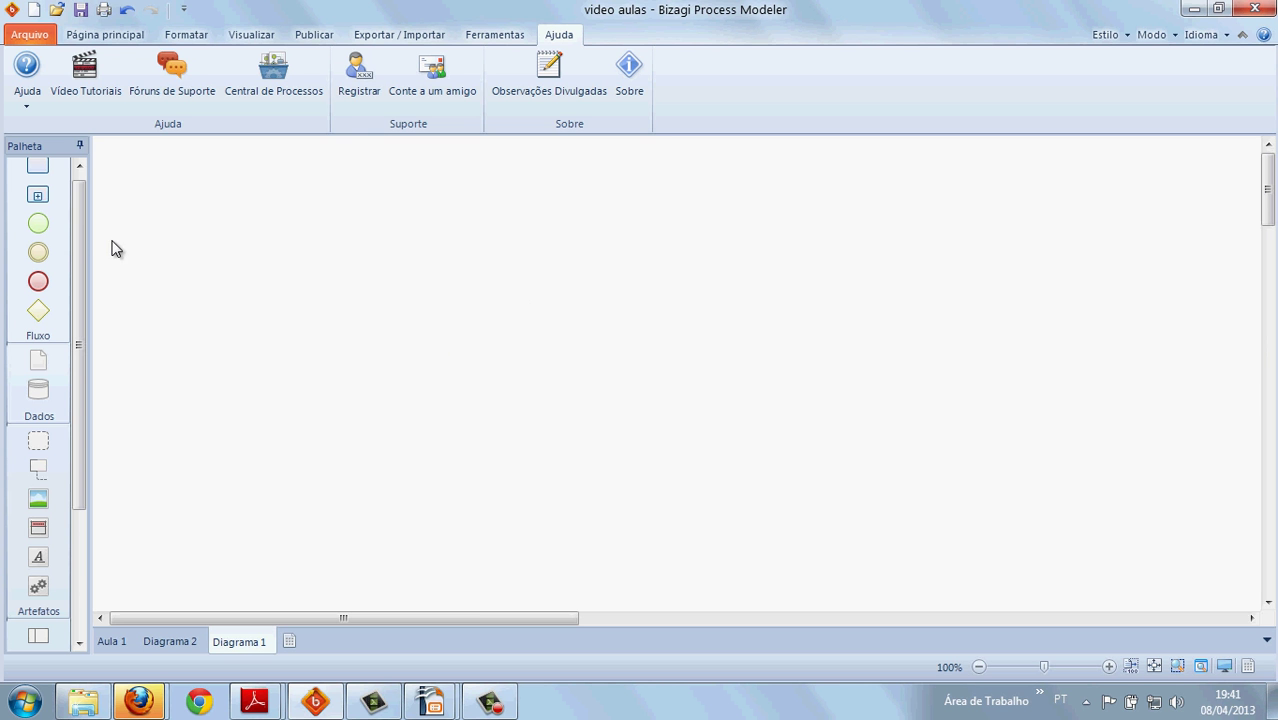
scroll(81, 222, "up", 1)
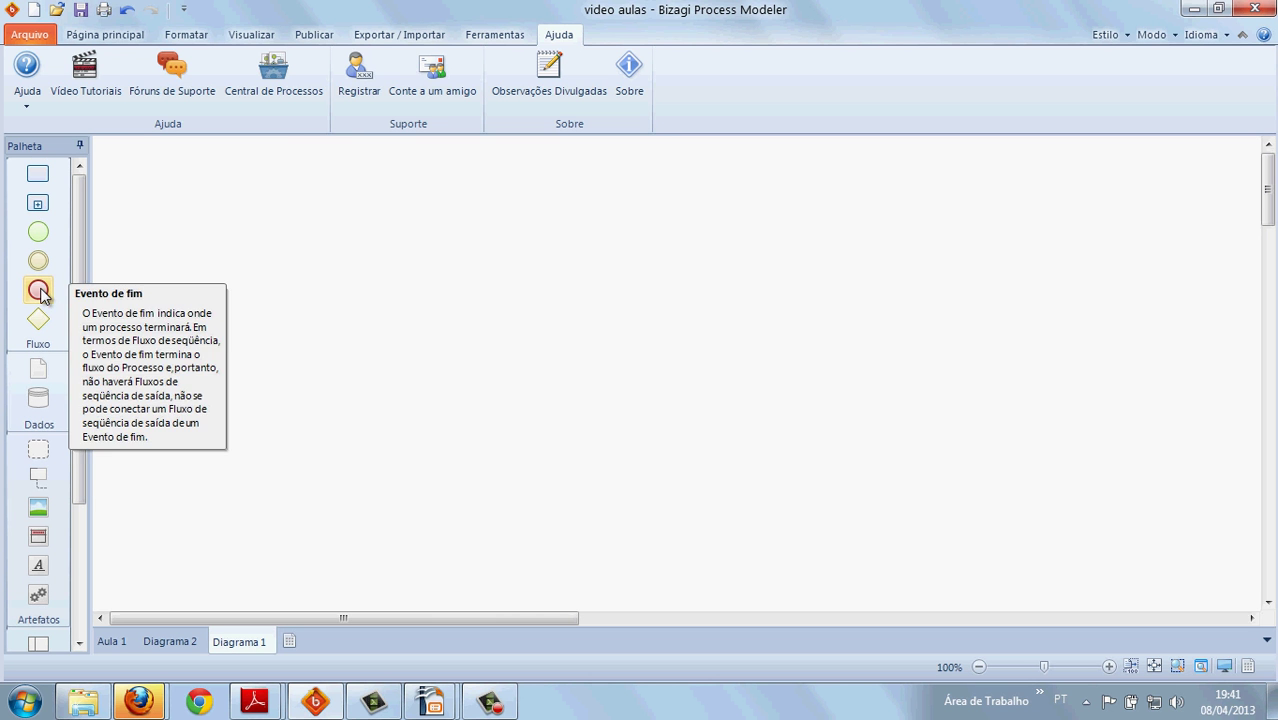
left_click_drag(40, 292, 653, 293)
right_click(653, 293)
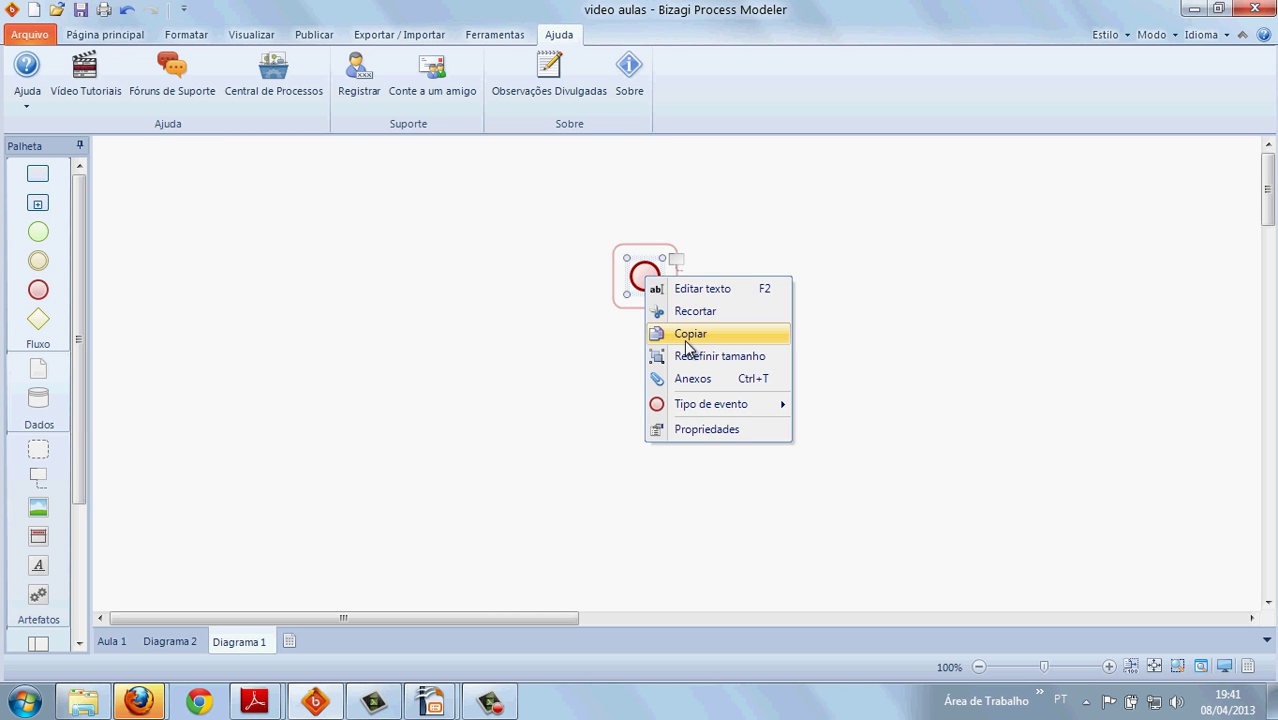
mouse_move(702, 402)
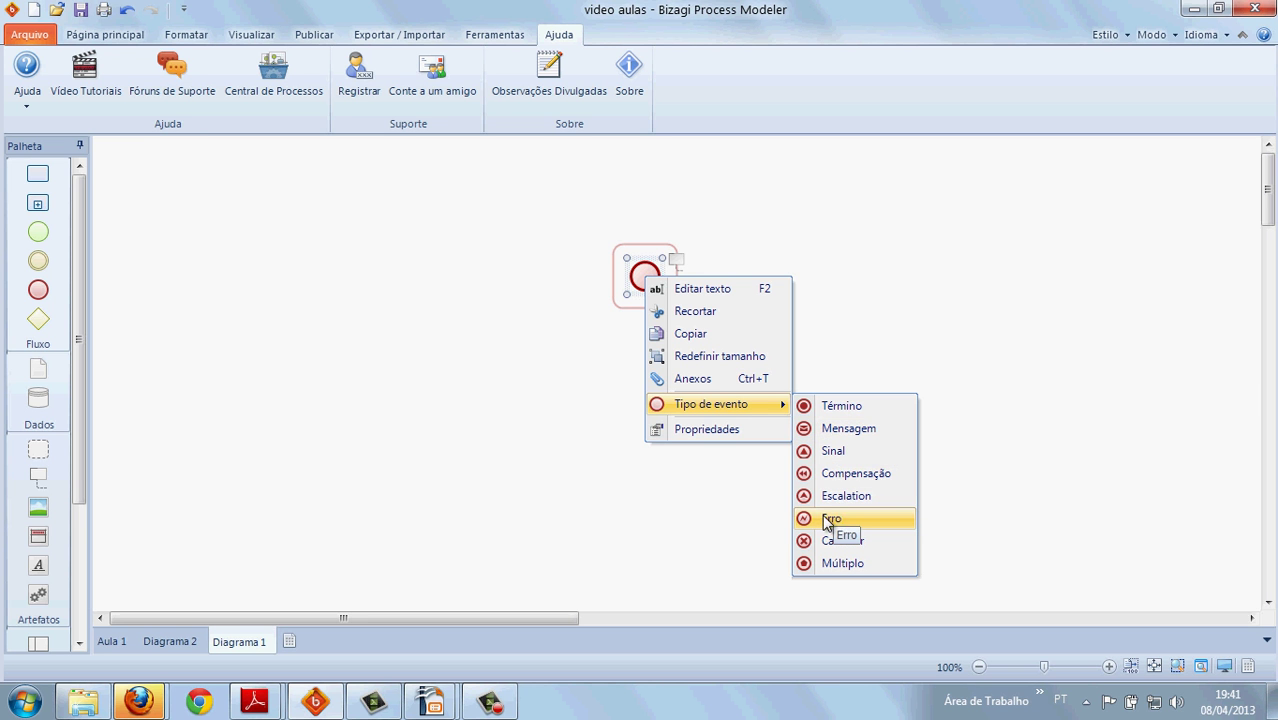
left_click(842, 406)
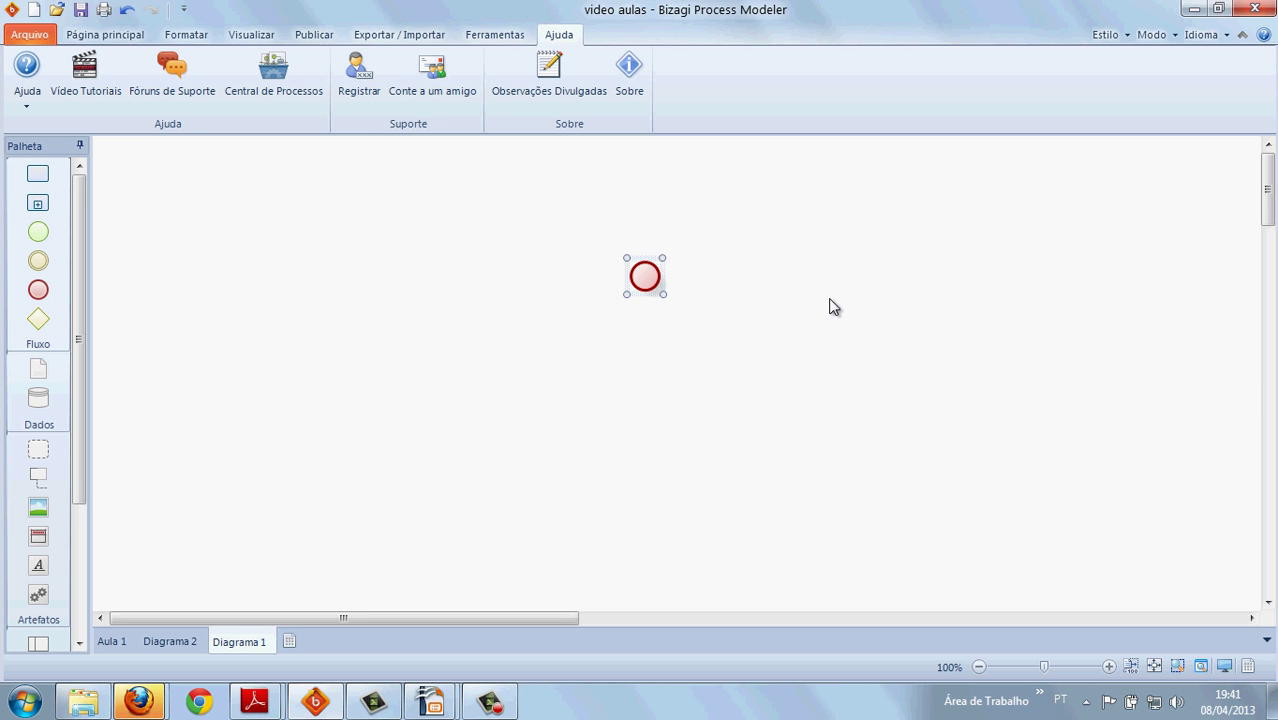
left_click(830, 306)
Place a gateway well before the end event and set its type to Gateway Paralelo.
left_click_drag(38, 319, 312, 293)
right_click(318, 292)
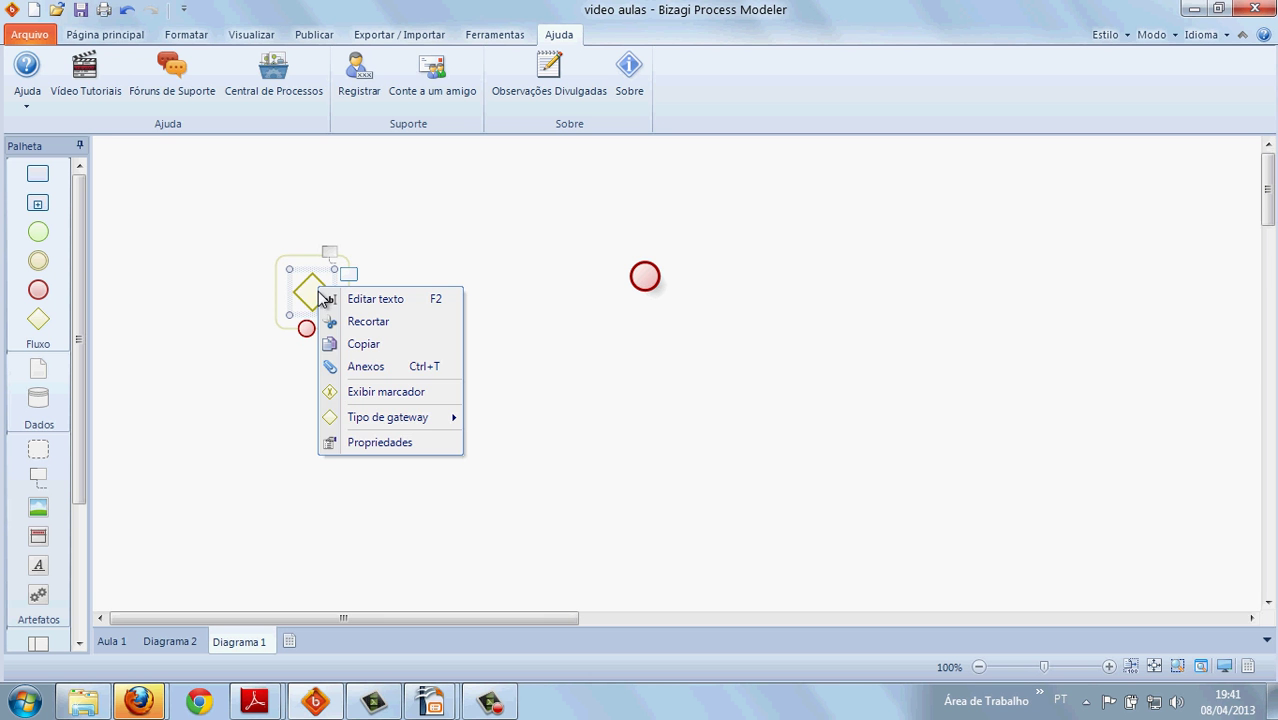
mouse_move(380, 419)
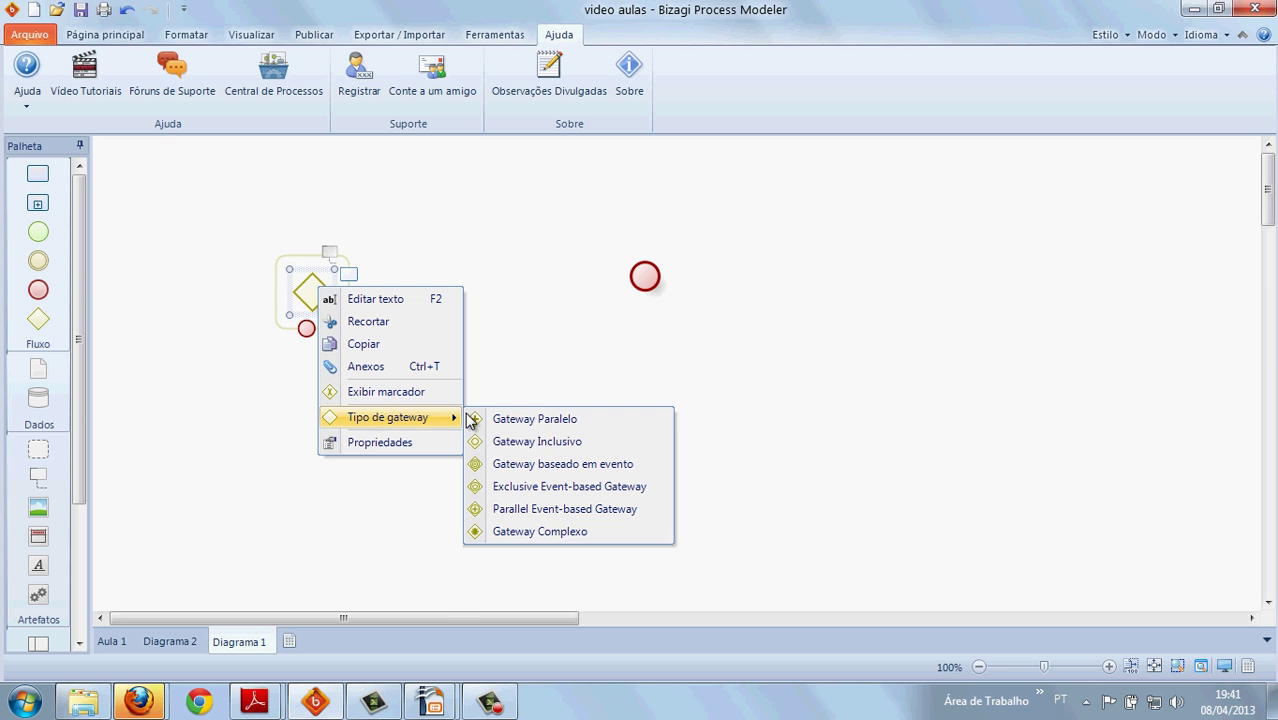
left_click(499, 422)
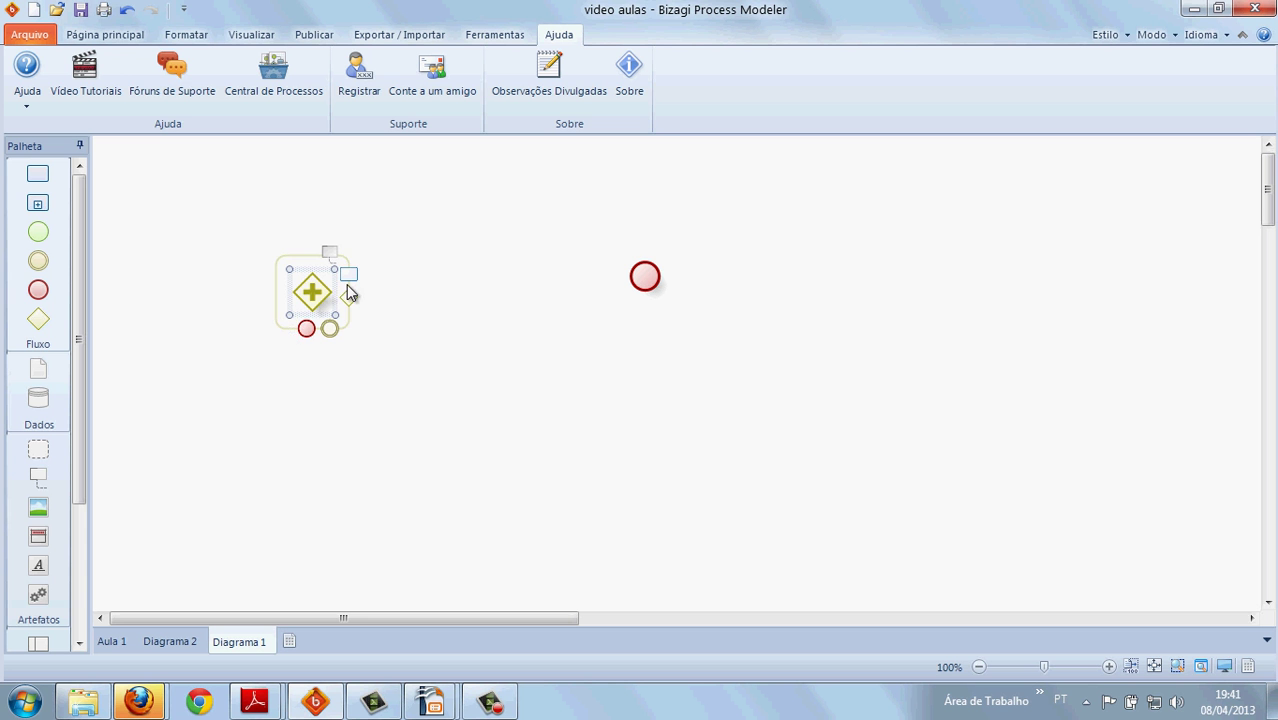
Add two connected tasks as branches of the parallel gateway, one above and one below its axis.
left_click_drag(350, 282, 463, 222)
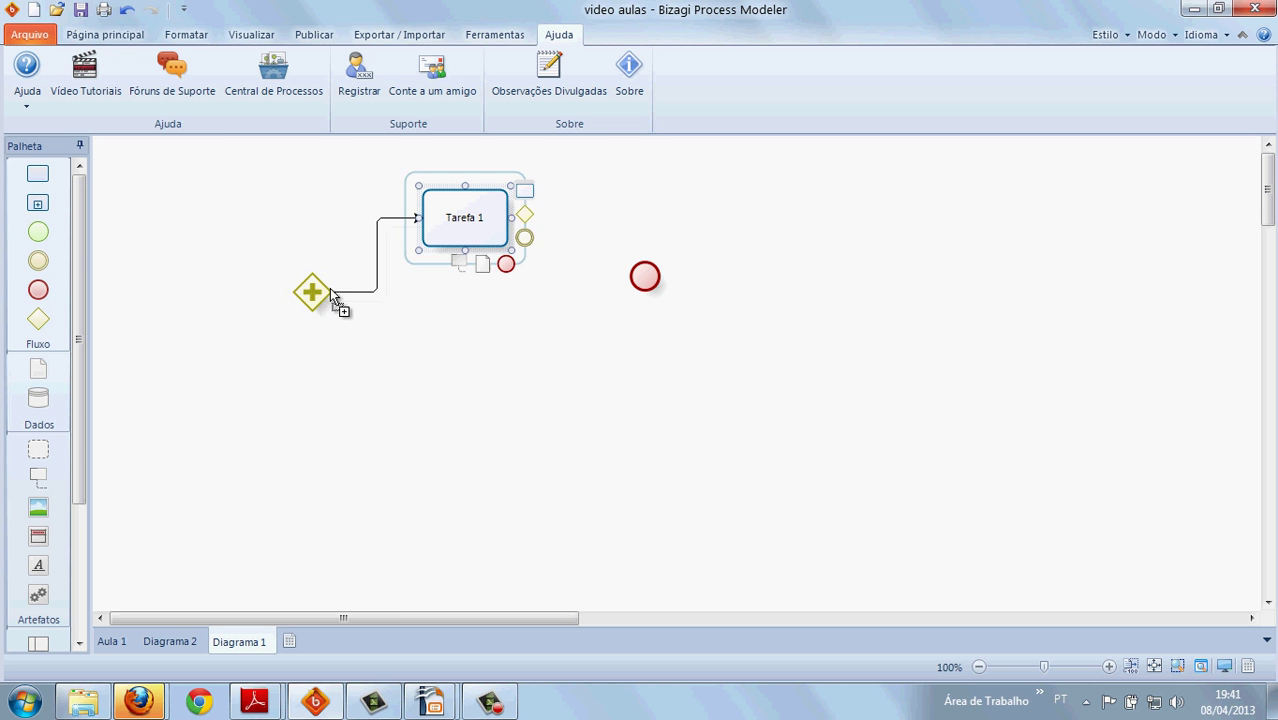
mouse_move(327, 293)
left_click_drag(346, 275, 474, 357)
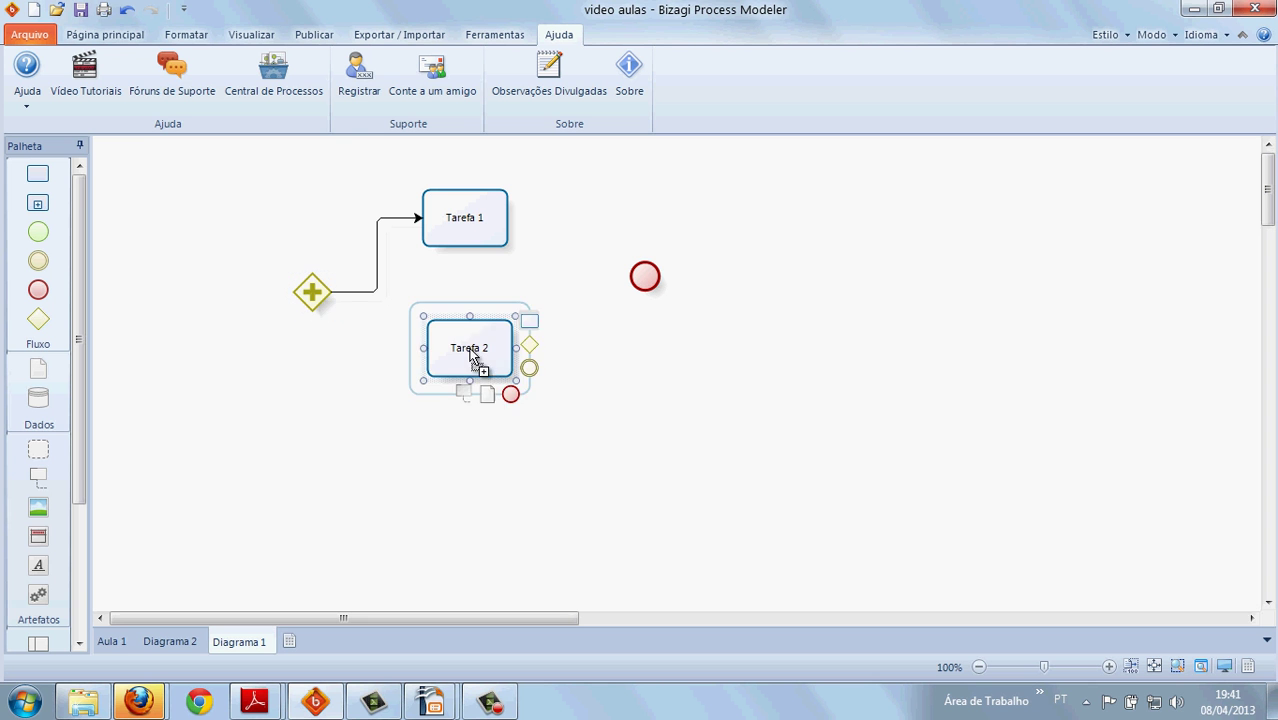
left_click(312, 405)
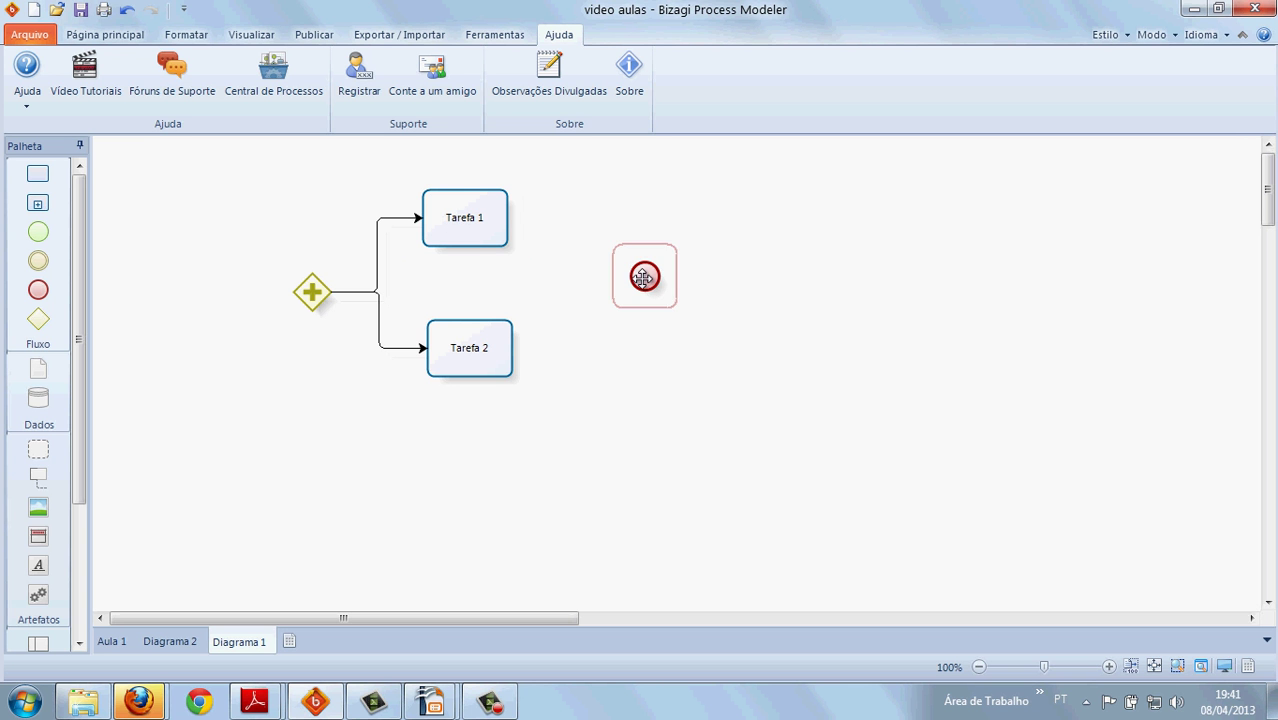
Move the end event lower and join both tasks into a second gateway, setting its type to Gateway Paralelo.
left_click_drag(645, 277, 669, 348)
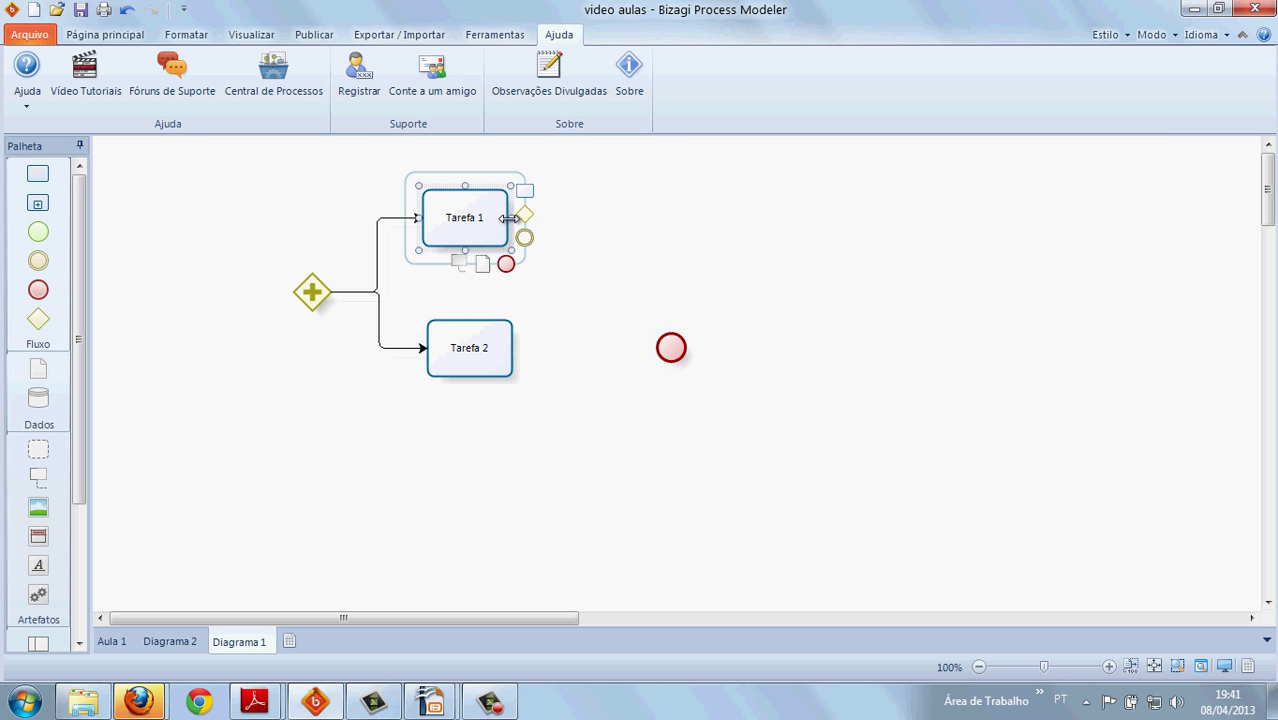
left_click_drag(530, 218, 570, 290)
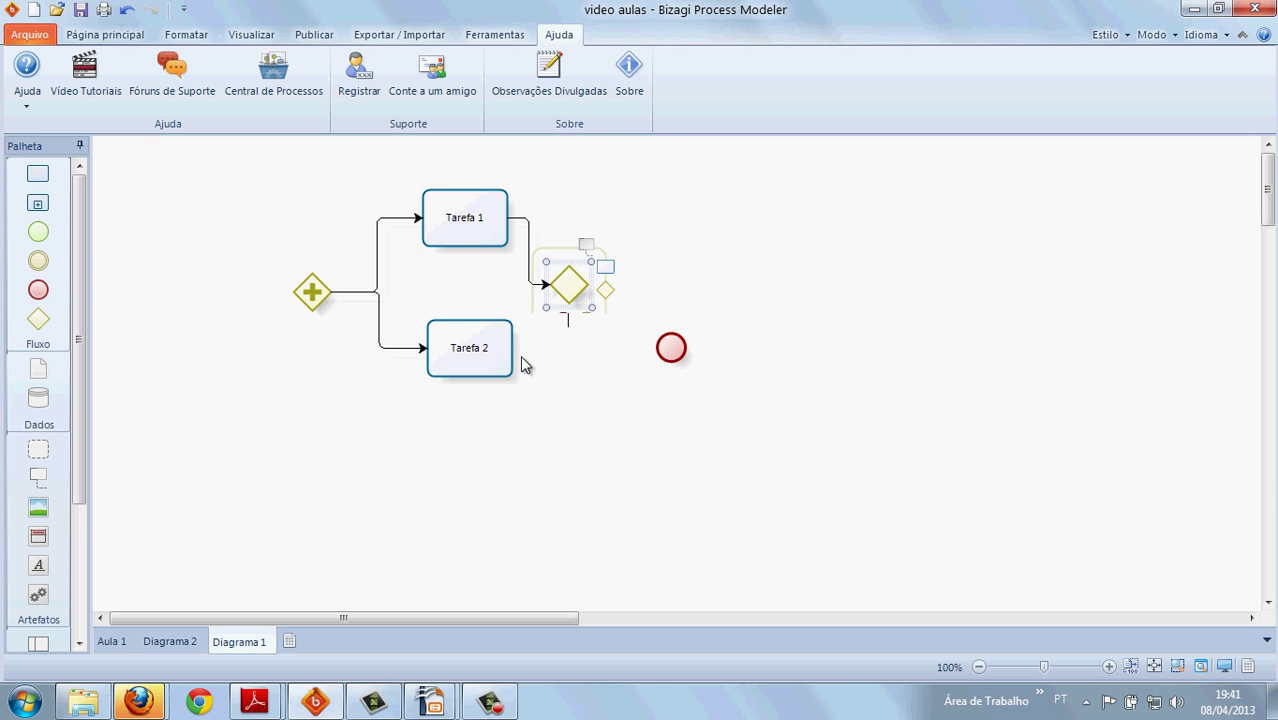
left_click(491, 351)
left_click_drag(518, 355, 567, 285)
right_click(567, 285)
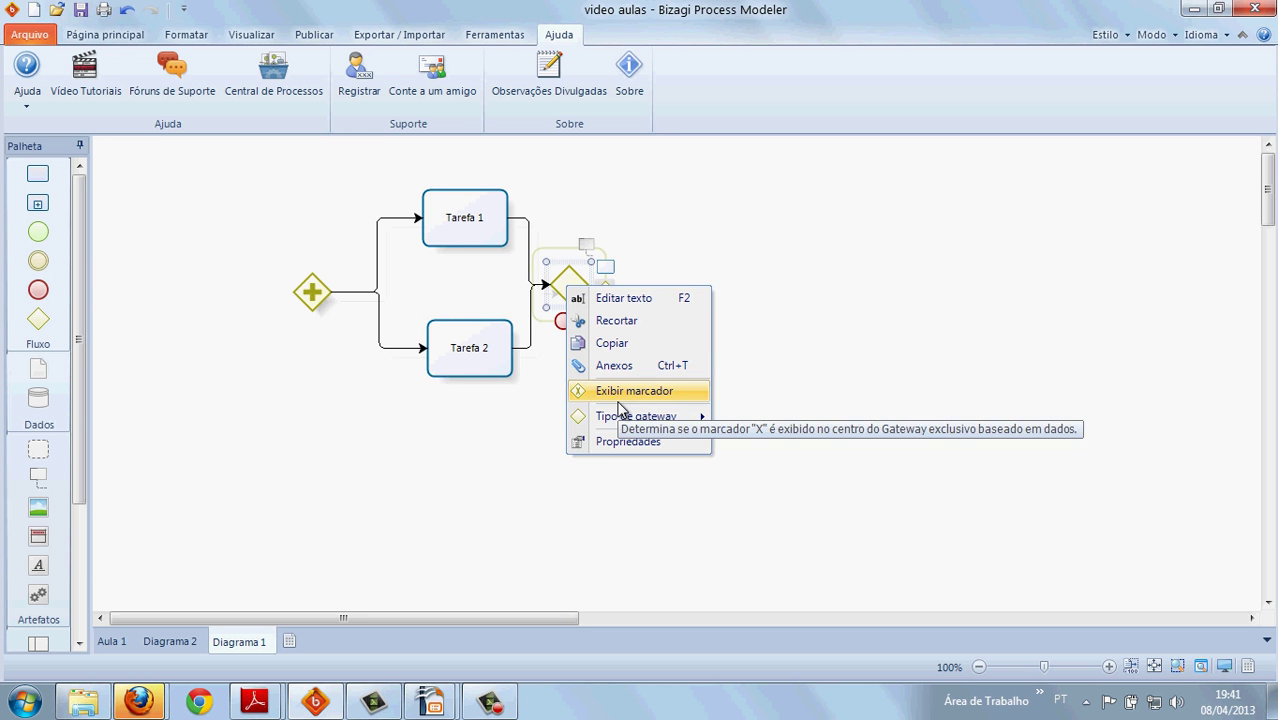
mouse_move(673, 421)
left_click(752, 419)
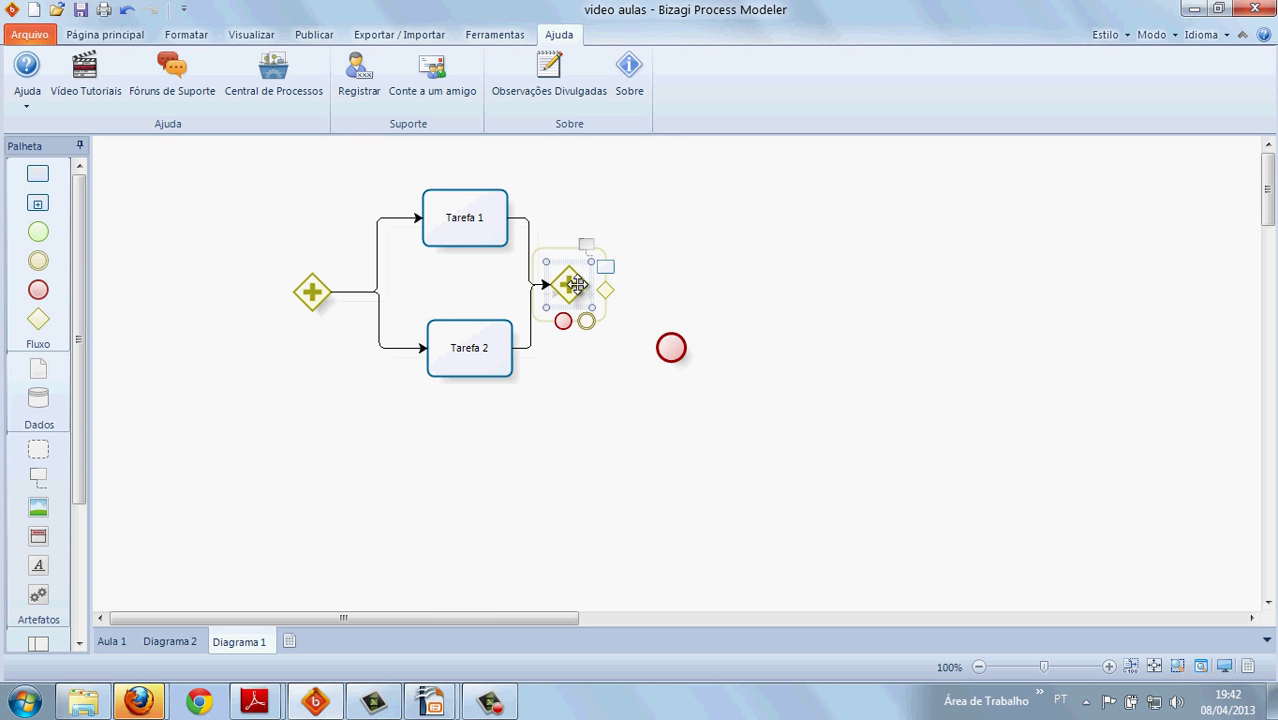
Add a connected task after the joining parallel gateway and move the loose end event below the flow.
left_click_drag(605, 277, 740, 288)
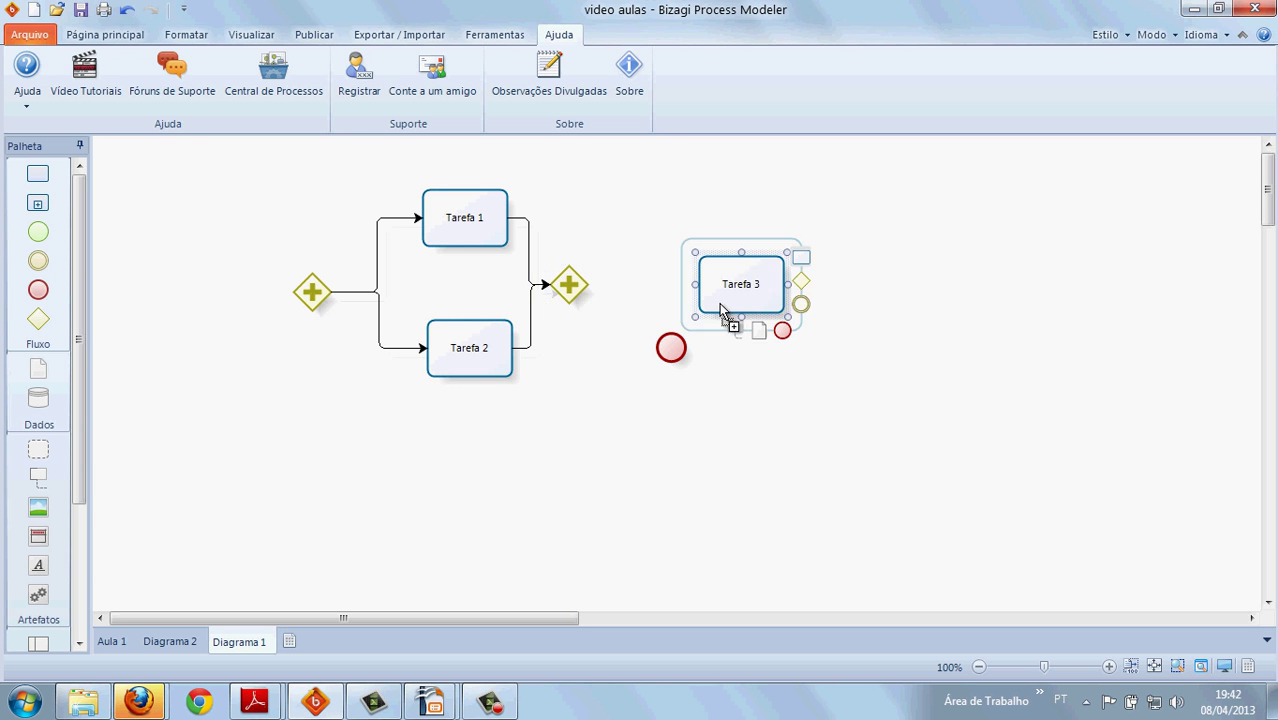
left_click(585, 318)
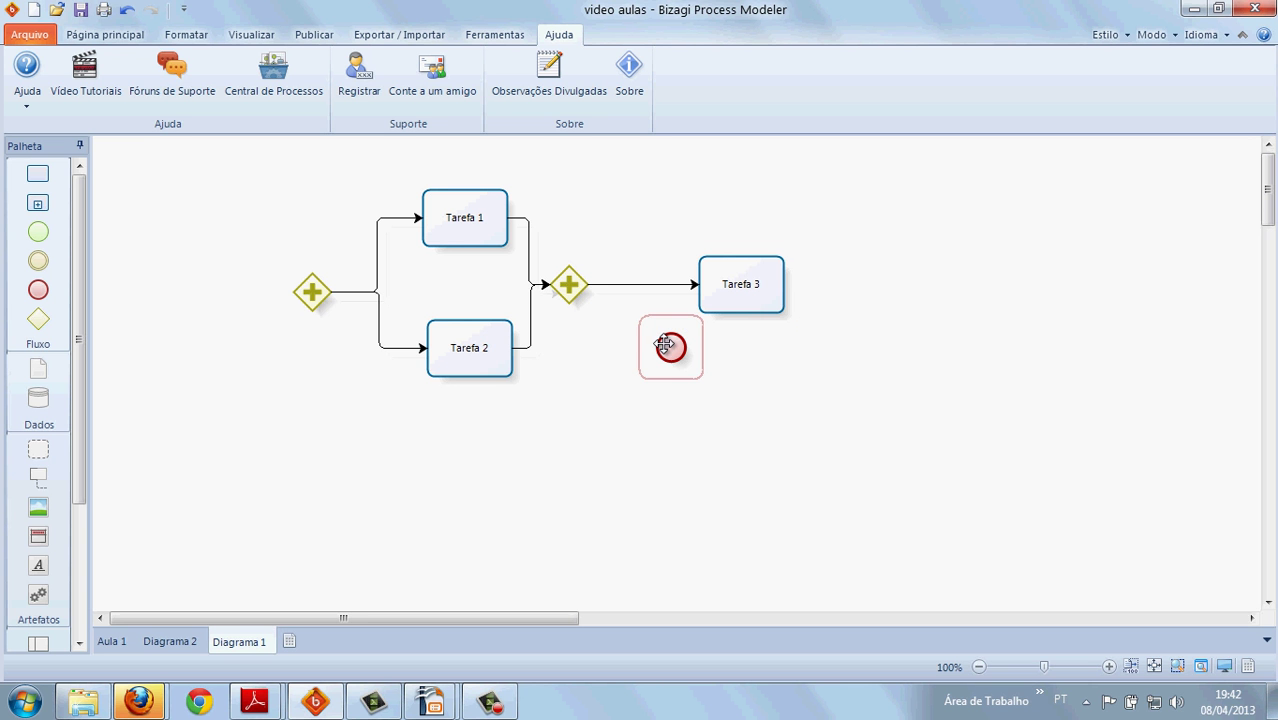
left_click_drag(667, 346, 605, 420)
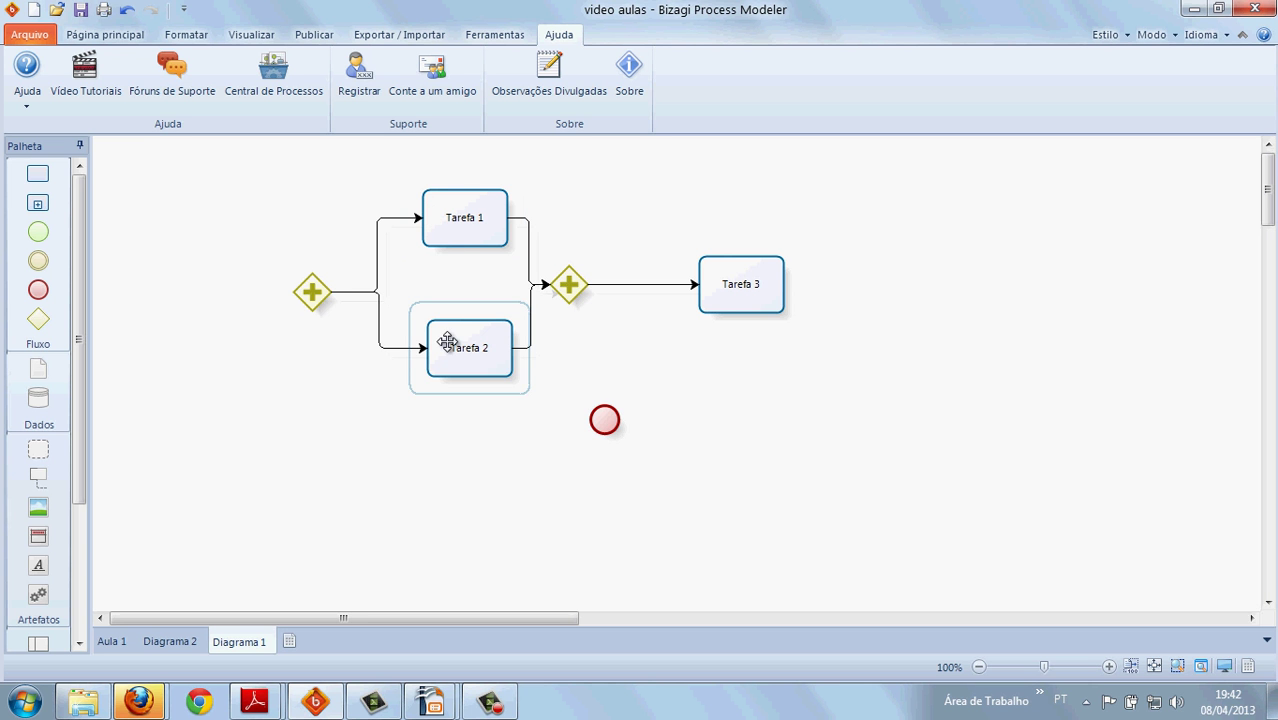
Shift Tarefa 2 slightly toward the splitting gateway and attach a Sinal boundary event to it.
left_click_drag(447, 343, 438, 341)
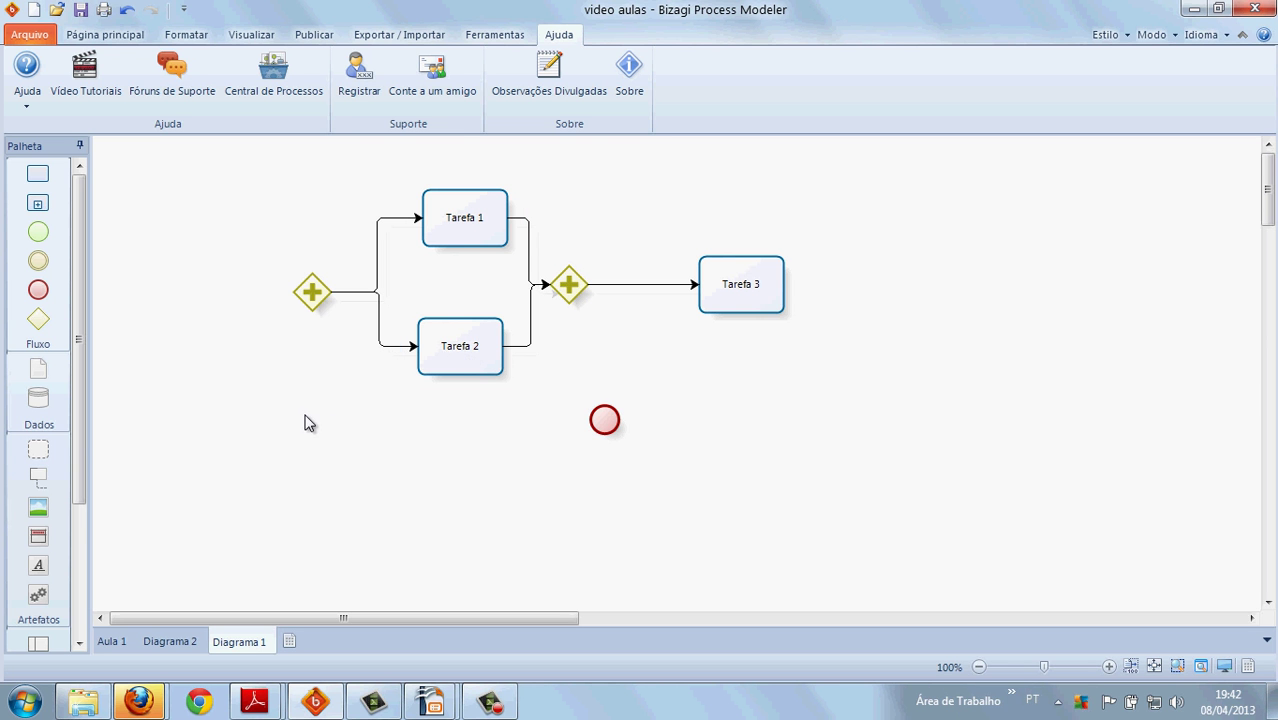
right_click(463, 349)
mouse_move(526, 546)
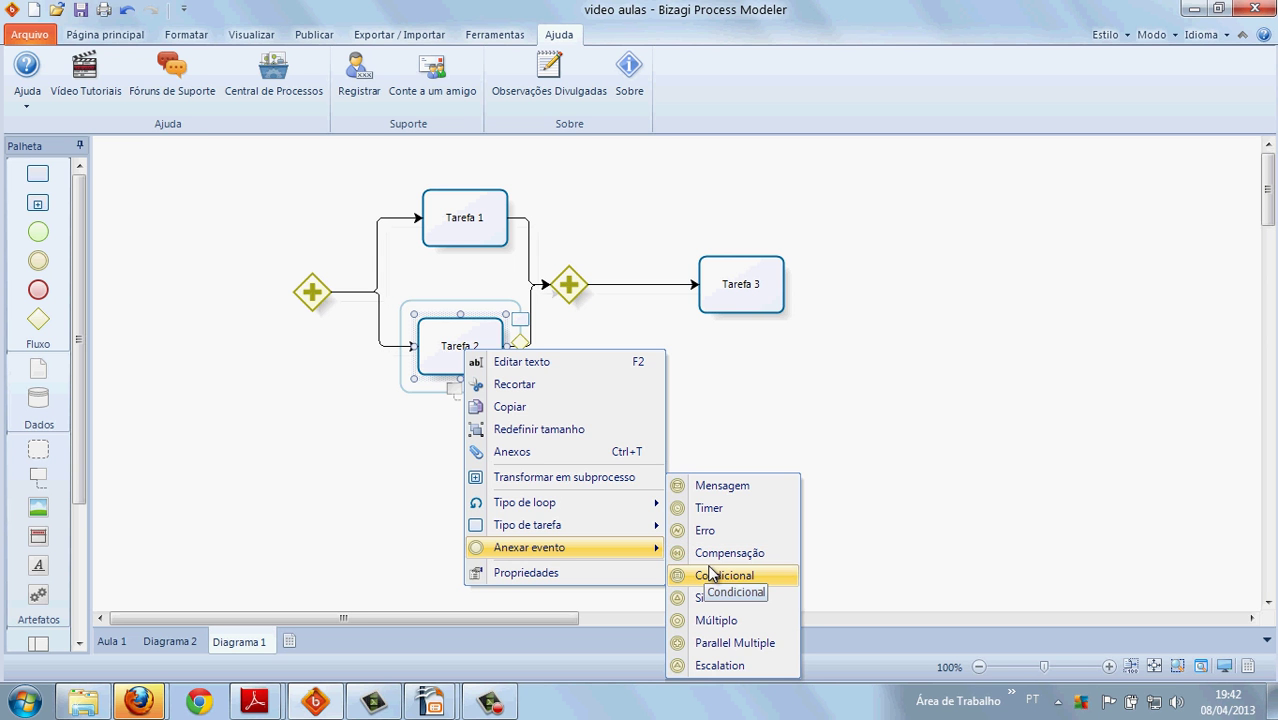
left_click(720, 598)
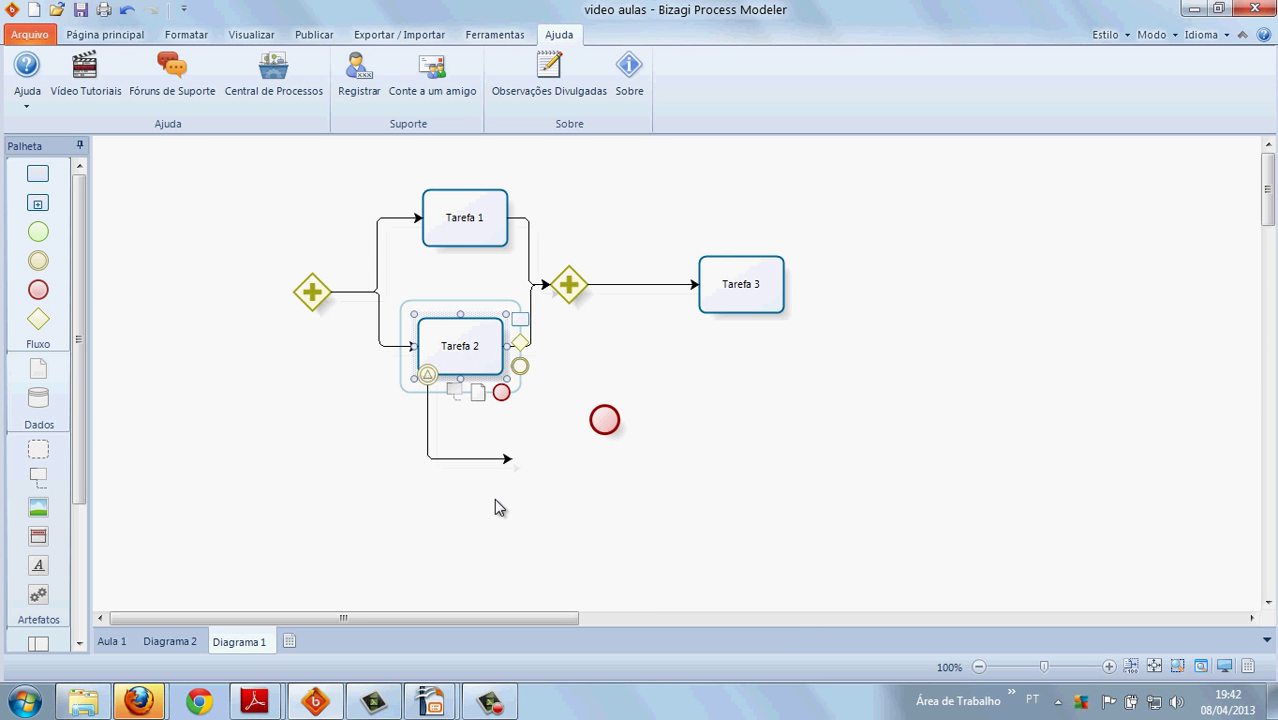
left_click(400, 483)
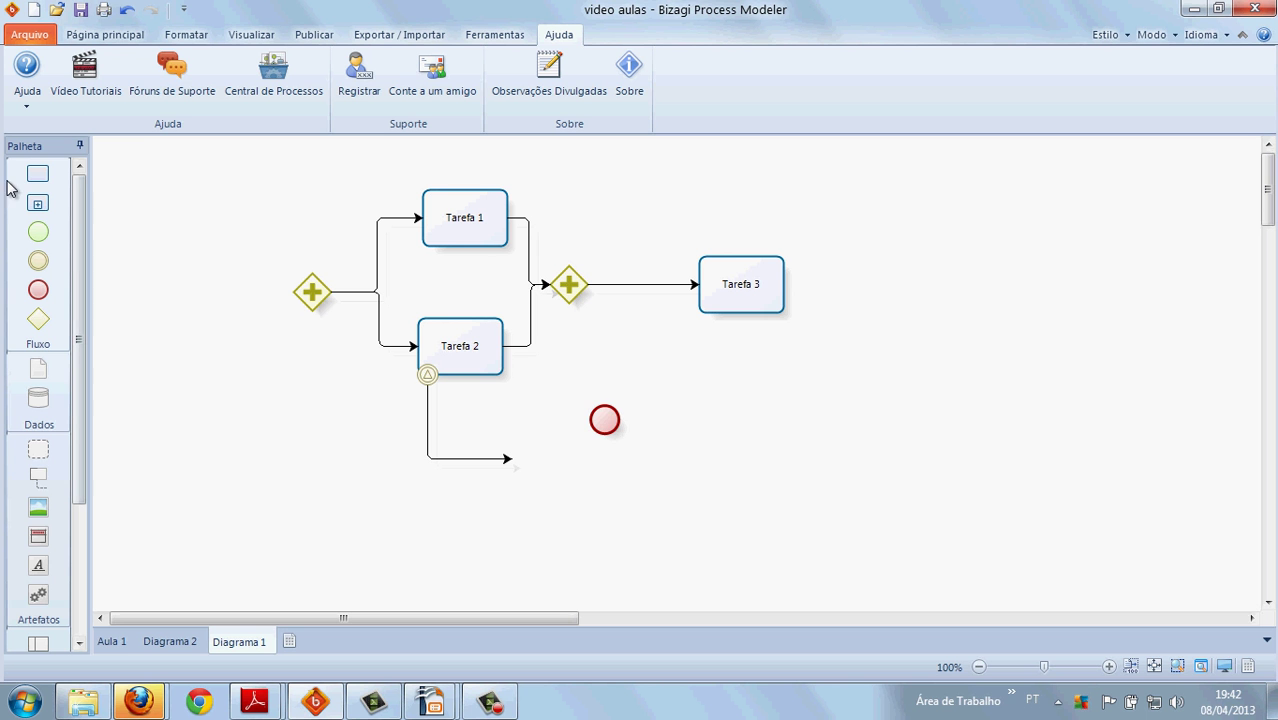
Connect the loose flow from Tarefa 2's Sinal event to the end event and set the end event's type to Término.
left_click_drag(606, 419, 522, 455)
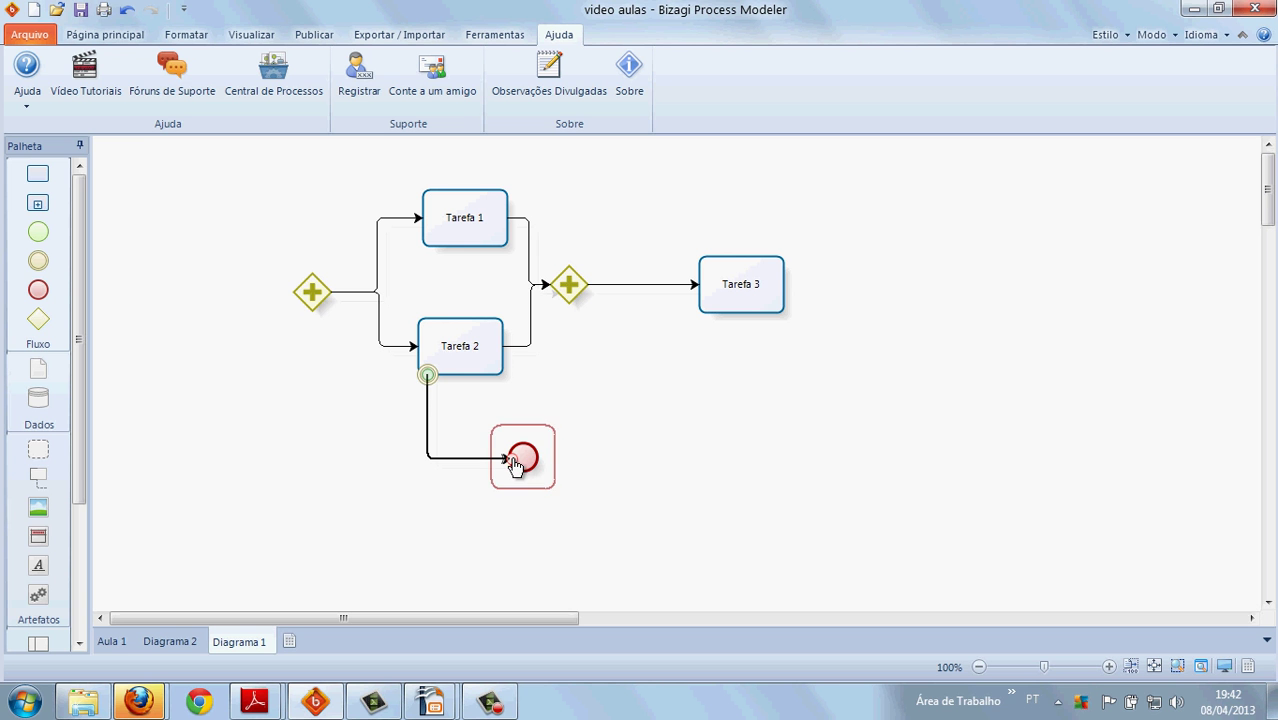
mouse_move(519, 464)
left_mouse_down()
mouse_move(545, 456)
mouse_move(516, 463)
mouse_move(528, 460)
left_mouse_up()
left_click(510, 462)
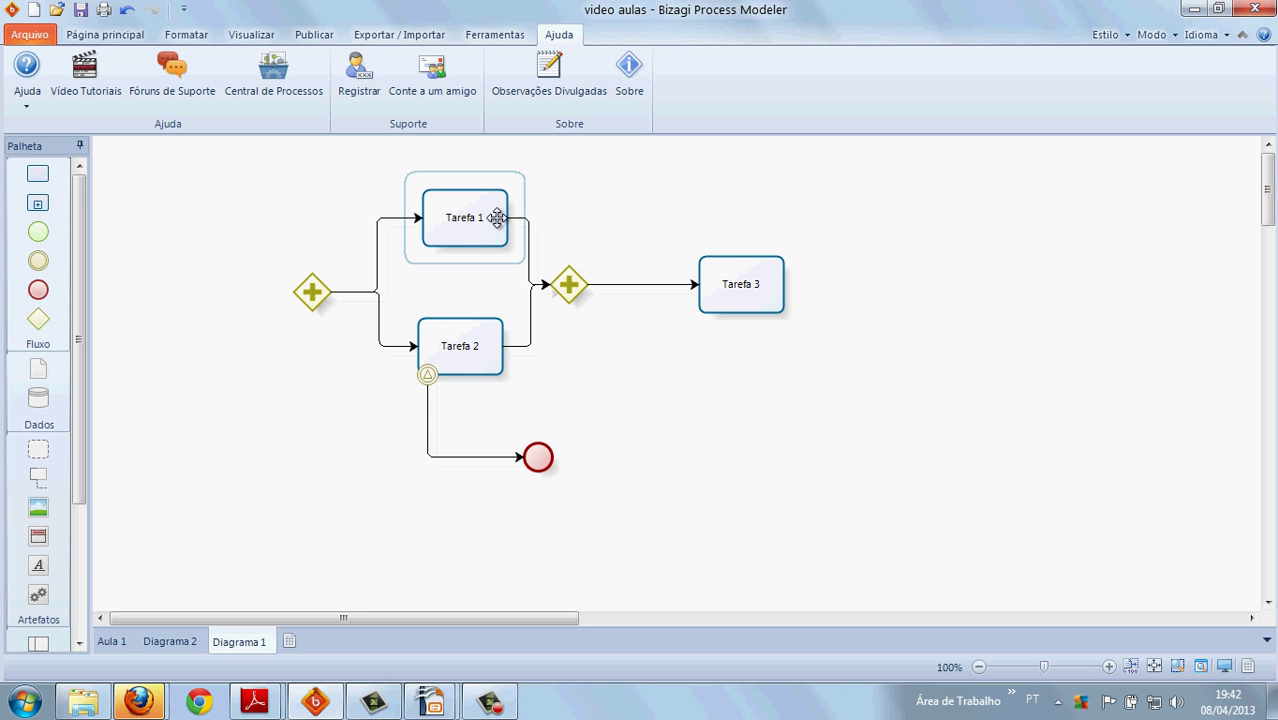
right_click(537, 454)
mouse_move(636, 580)
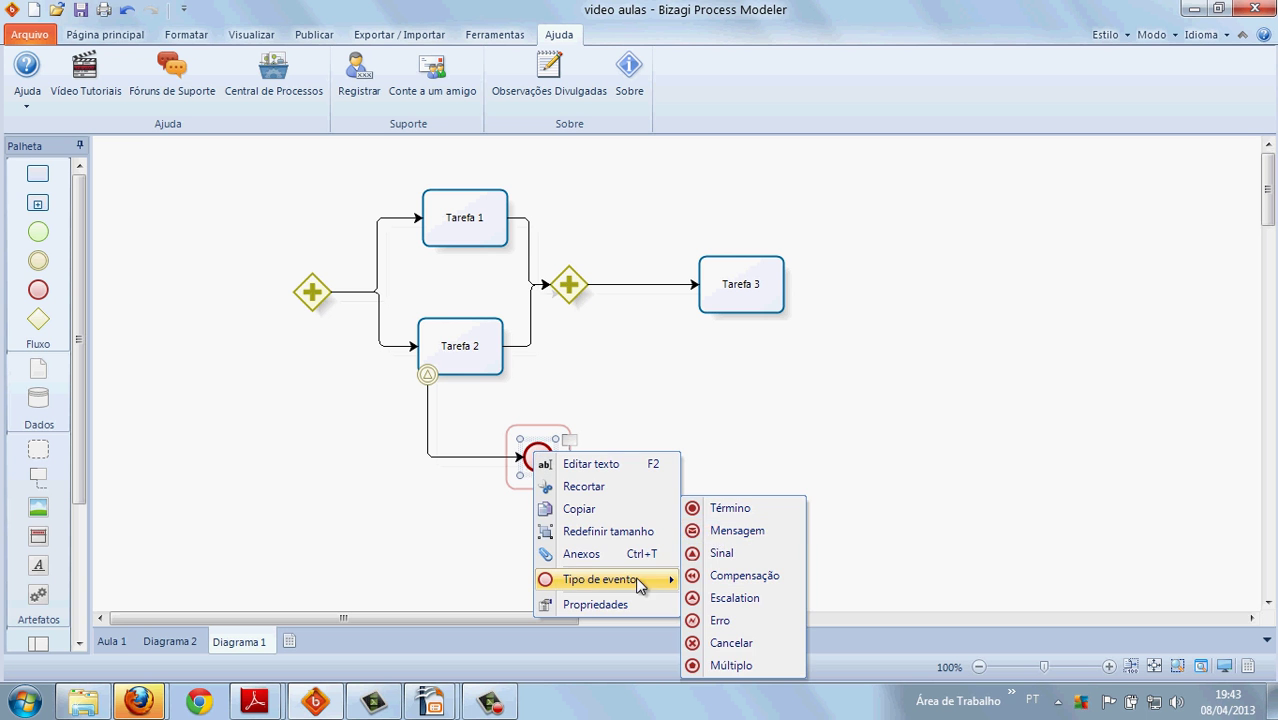
left_click(711, 506)
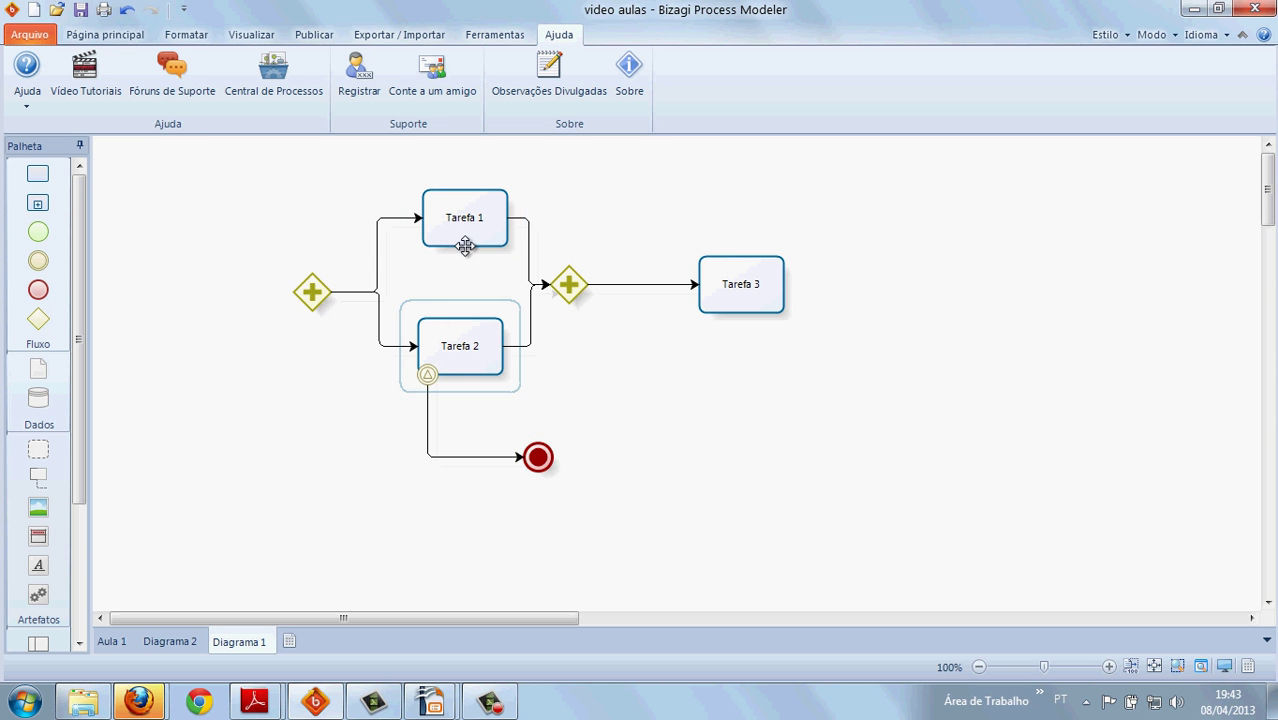
right_click(537, 457)
mouse_move(603, 586)
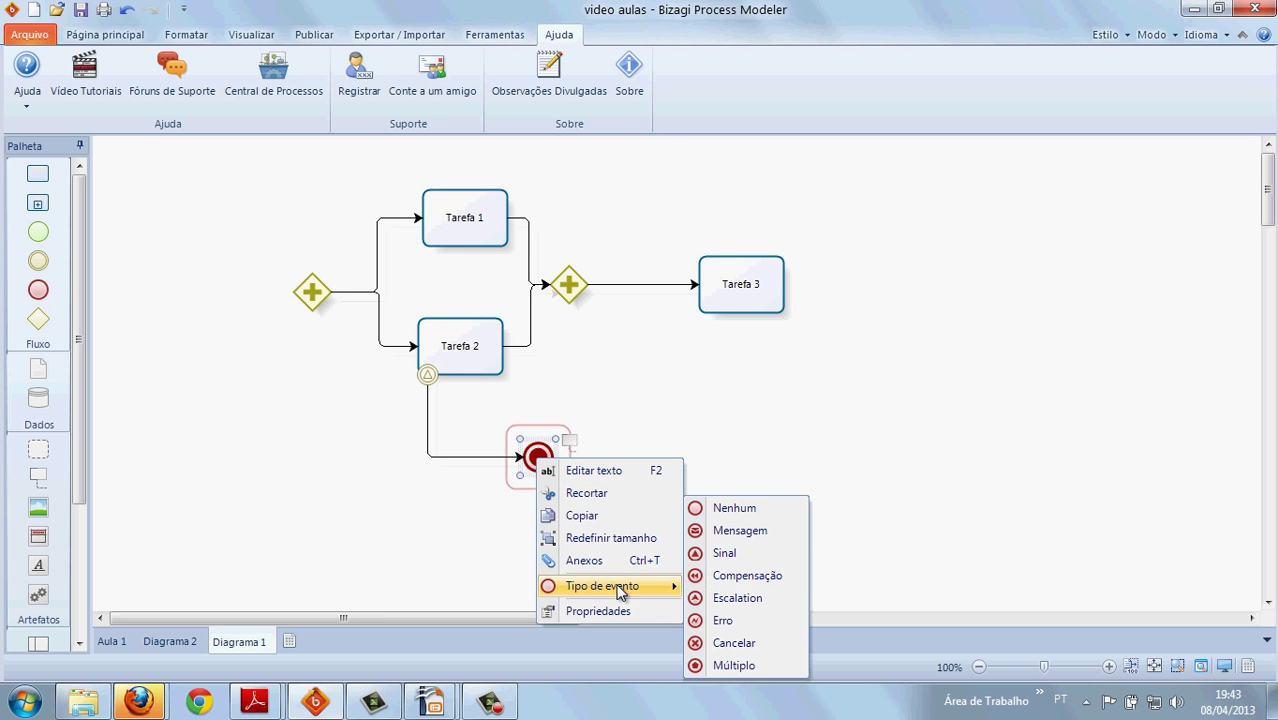
left_click(716, 407)
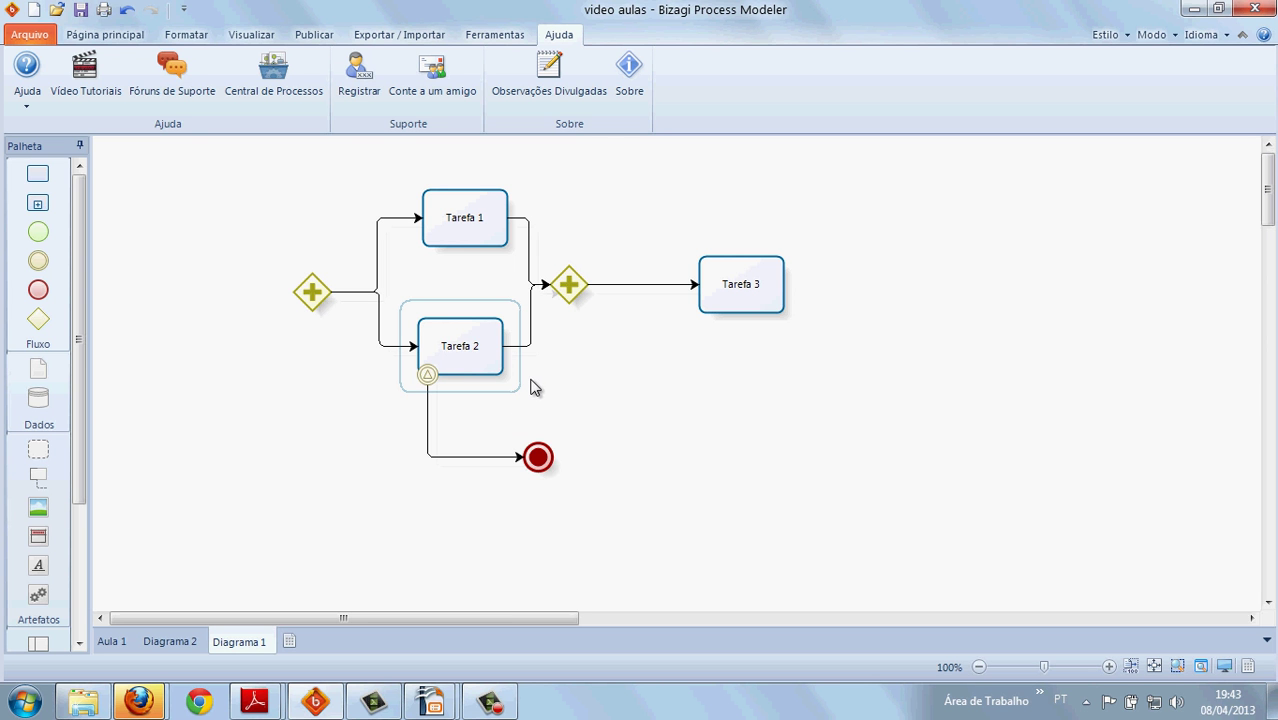
Delete Tarefa 2's flow to the joining gateway, its attached Sinal event and the Término end event.
left_click(531, 321)
key("Delete")
left_click(432, 376)
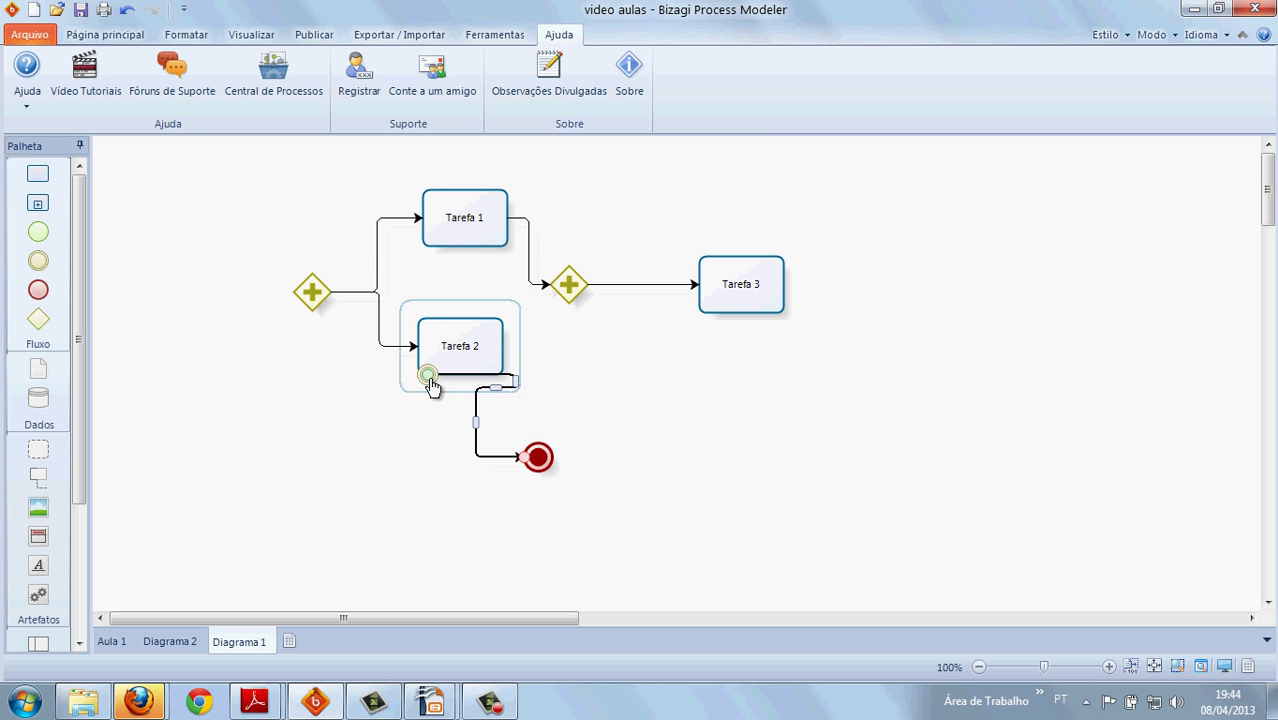
key("Delete")
left_click(538, 457)
key("Delete")
Delete the joining parallel gateway with its remaining flows and move Tarefa 3 beside Tarefa 1.
left_click(563, 281)
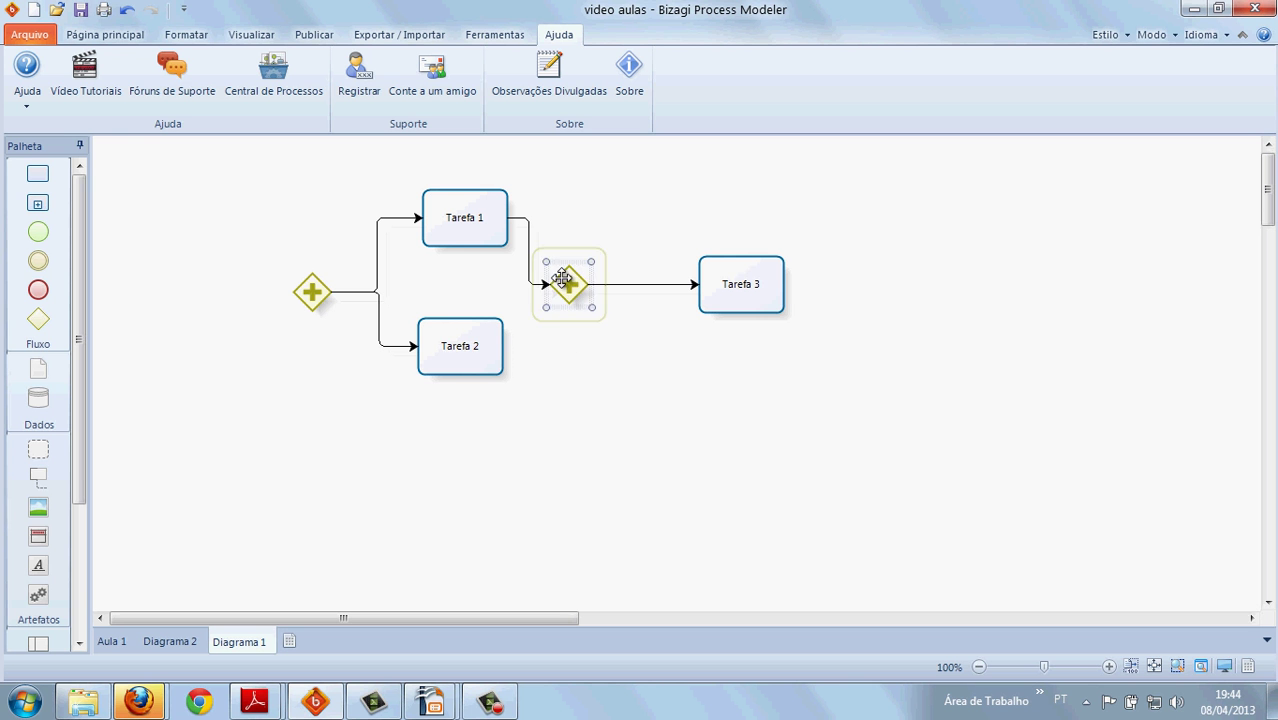
key("Delete")
left_click(532, 261)
key("Delete")
left_click_drag(719, 285, 618, 224)
left_click(505, 224)
left_click(603, 284)
key("Delete")
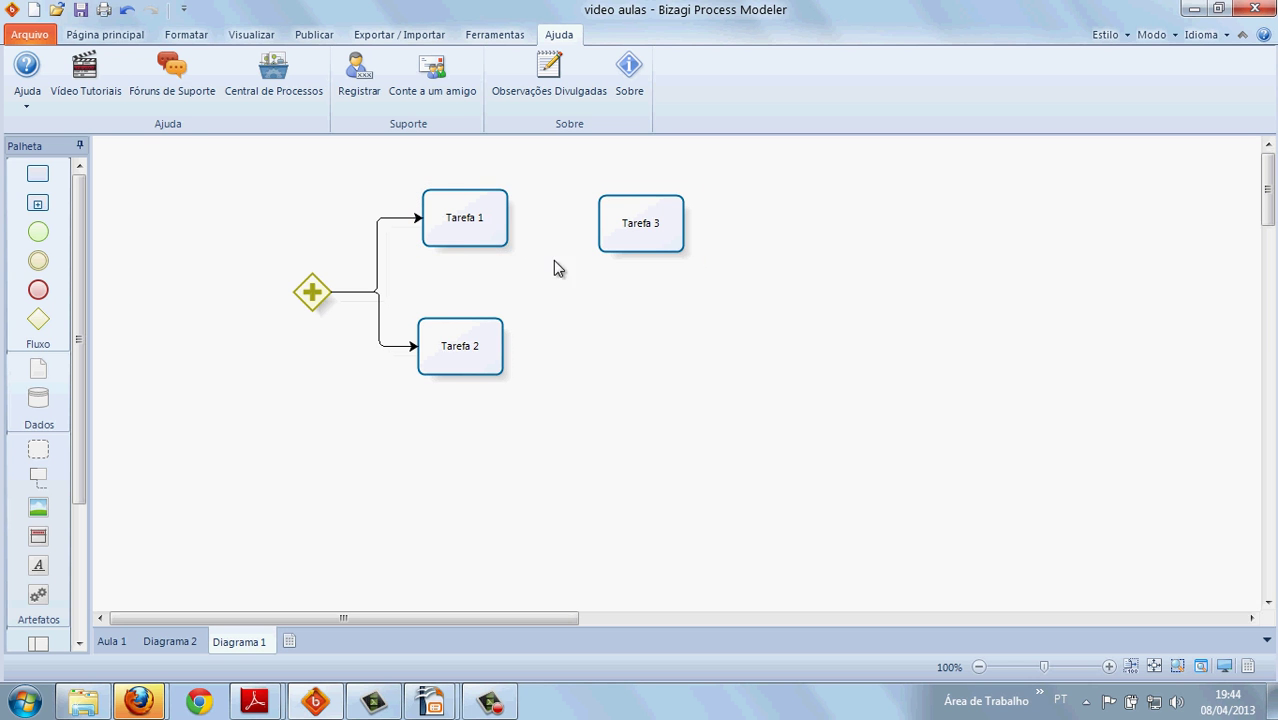
Connect Tarefa 1 to Tarefa 3 and align Tarefa 3 level with Tarefa 1.
left_click(500, 226)
left_click_drag(524, 210, 616, 217)
left_click(676, 220)
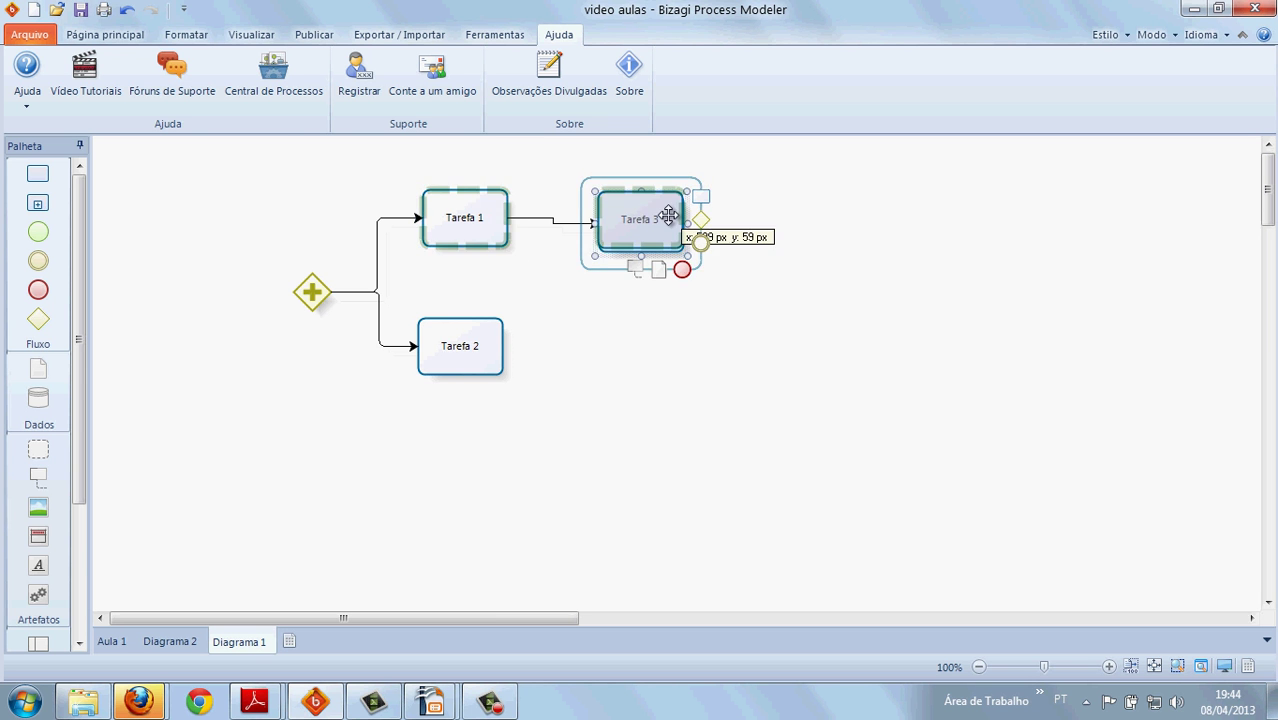
Add connected end events after Tarefa 3 and after Tarefa 2.
left_click_drag(681, 263, 763, 217)
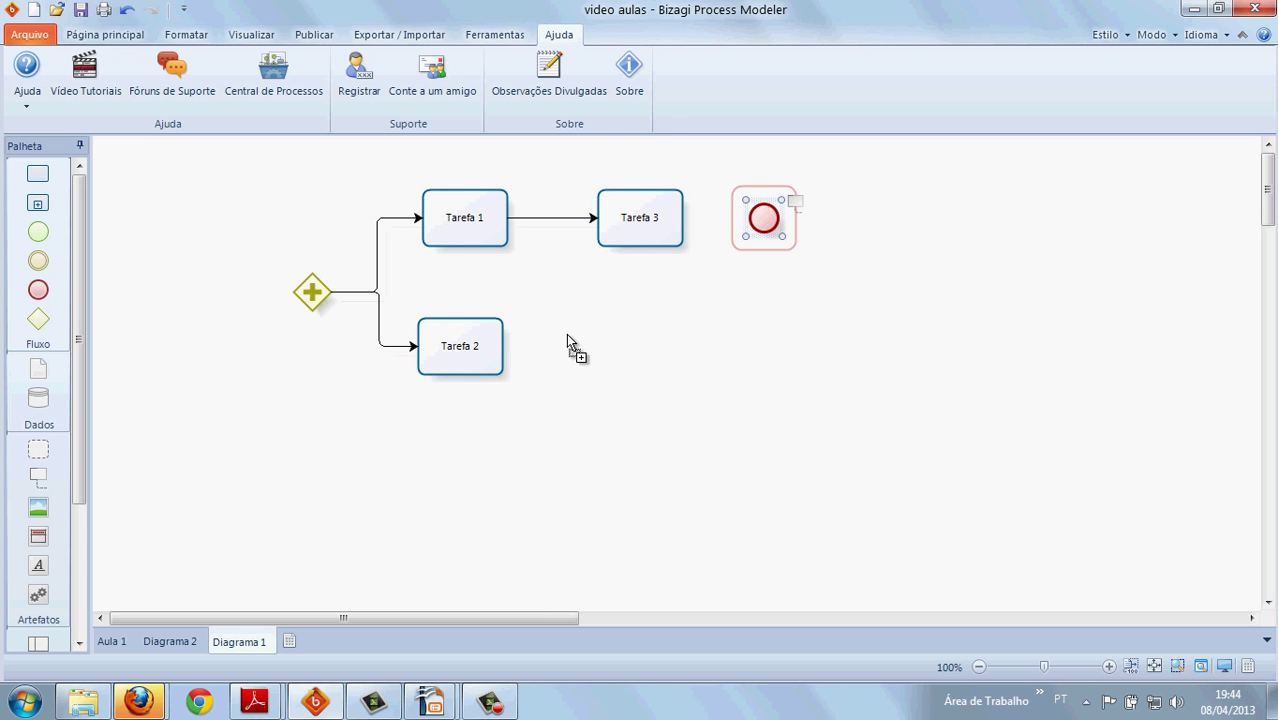
left_click(463, 350)
left_click_drag(502, 394, 572, 350)
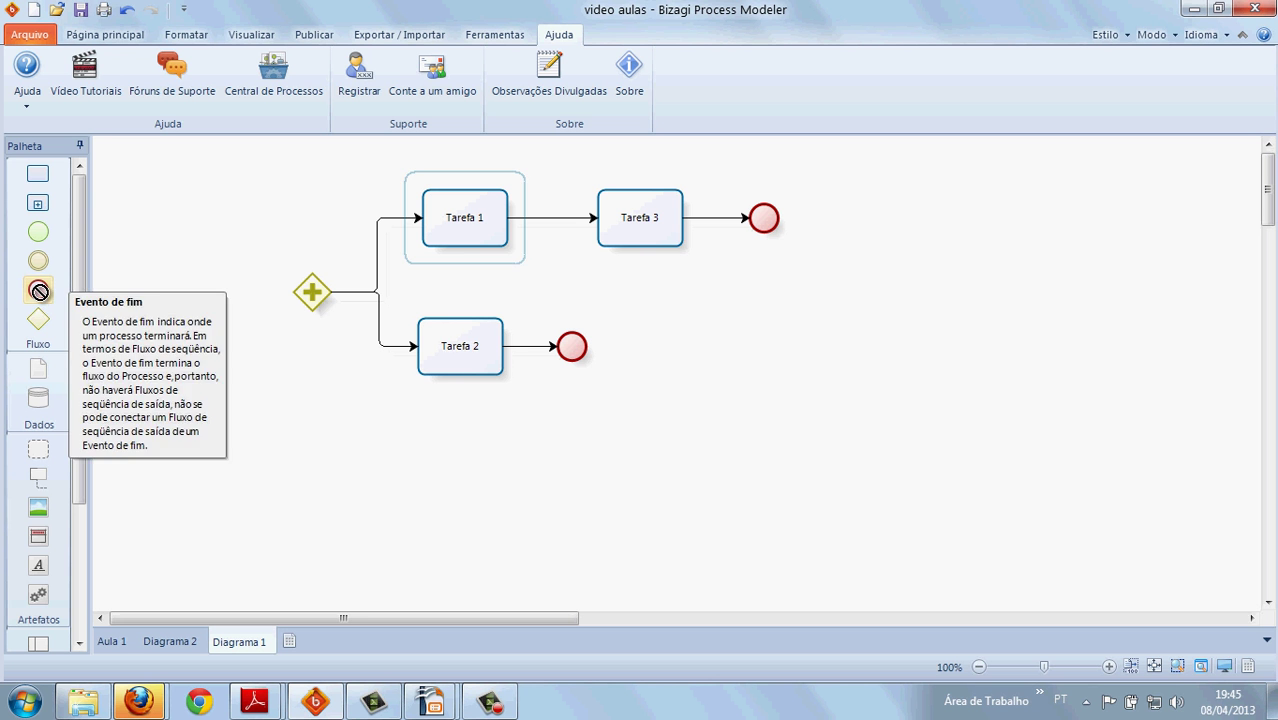
Place two loose end events as tokens, one on Tarefa 1 and one on Tarefa 2.
left_click_drag(37, 292, 168, 210)
left_click_drag(42, 292, 163, 317)
left_click_drag(166, 206, 461, 192)
left_click_drag(162, 316, 453, 330)
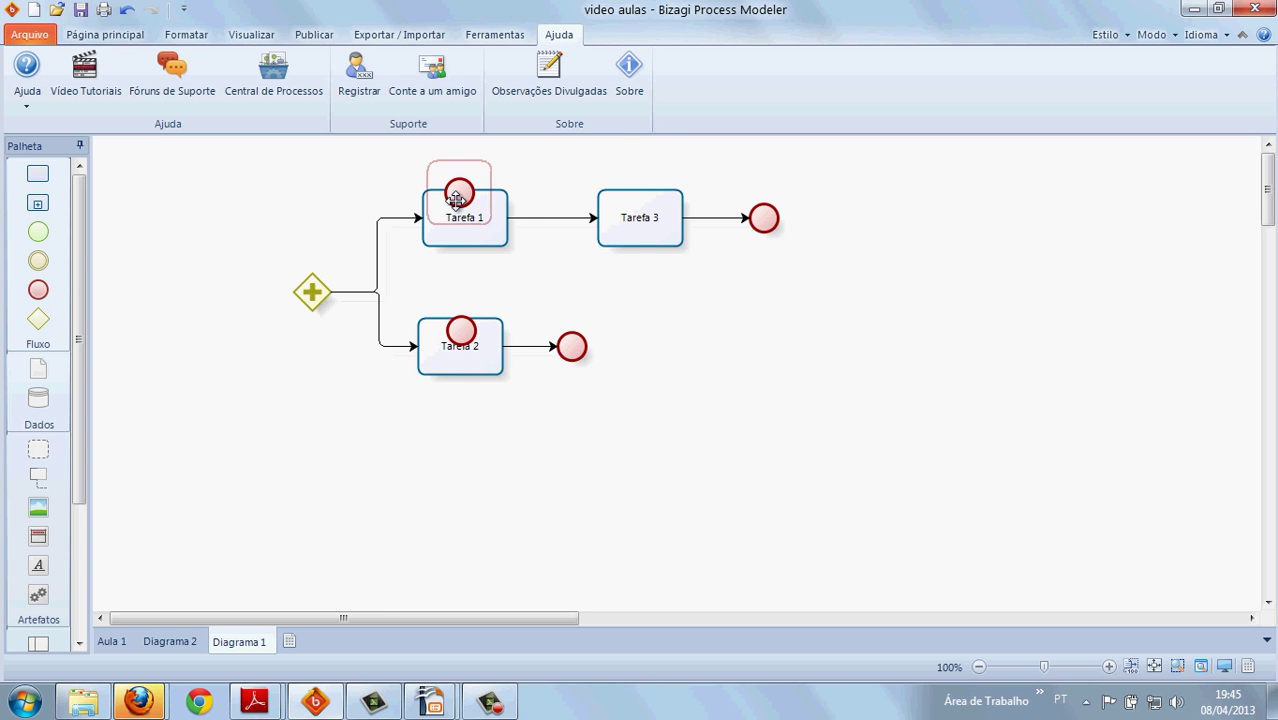
Move the two token circles along their branches to the end events, shifting the upper one through Tarefa 3, and remove them.
left_click_drag(460, 330, 569, 348)
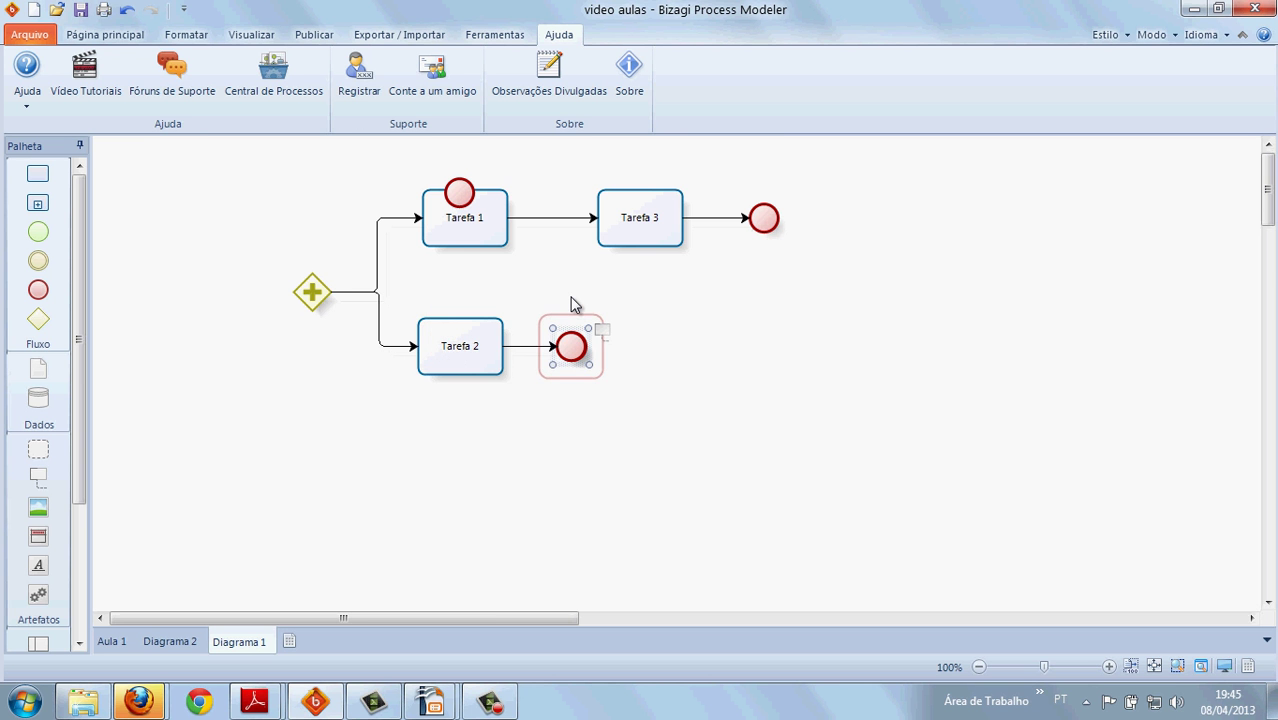
left_click(459, 193)
left_click_drag(459, 193, 630, 200)
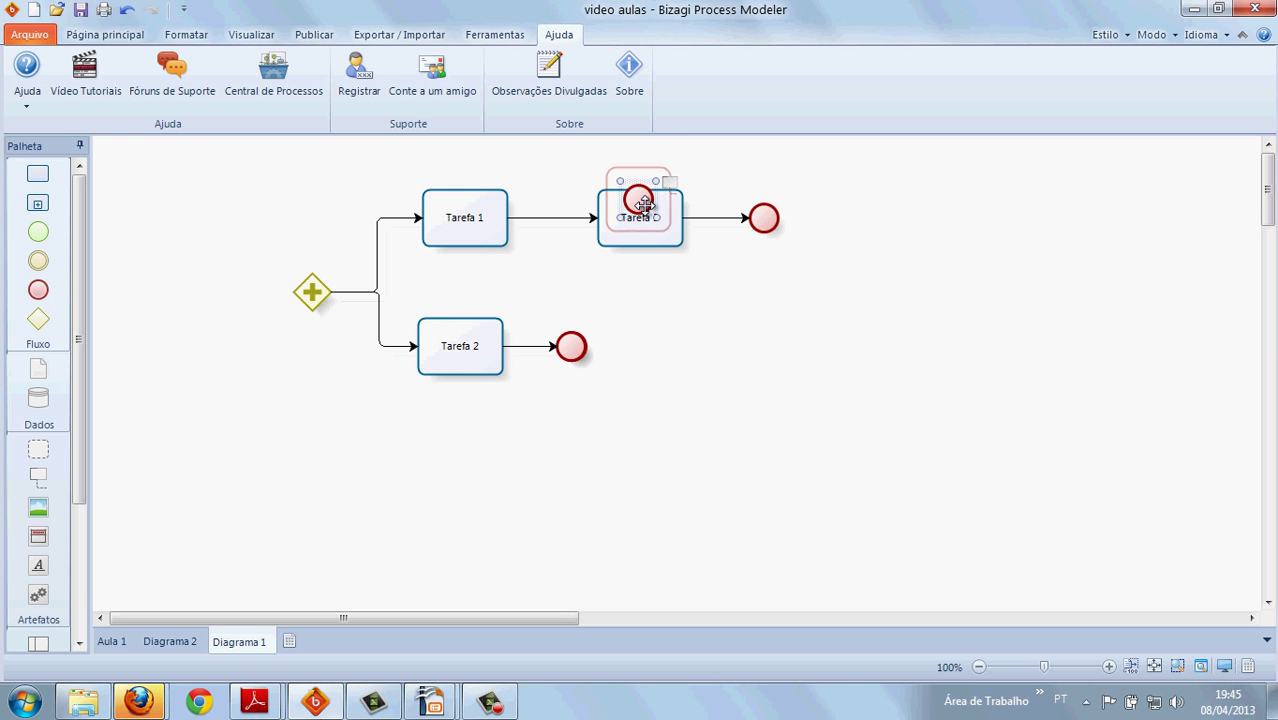
left_click_drag(639, 203, 765, 229)
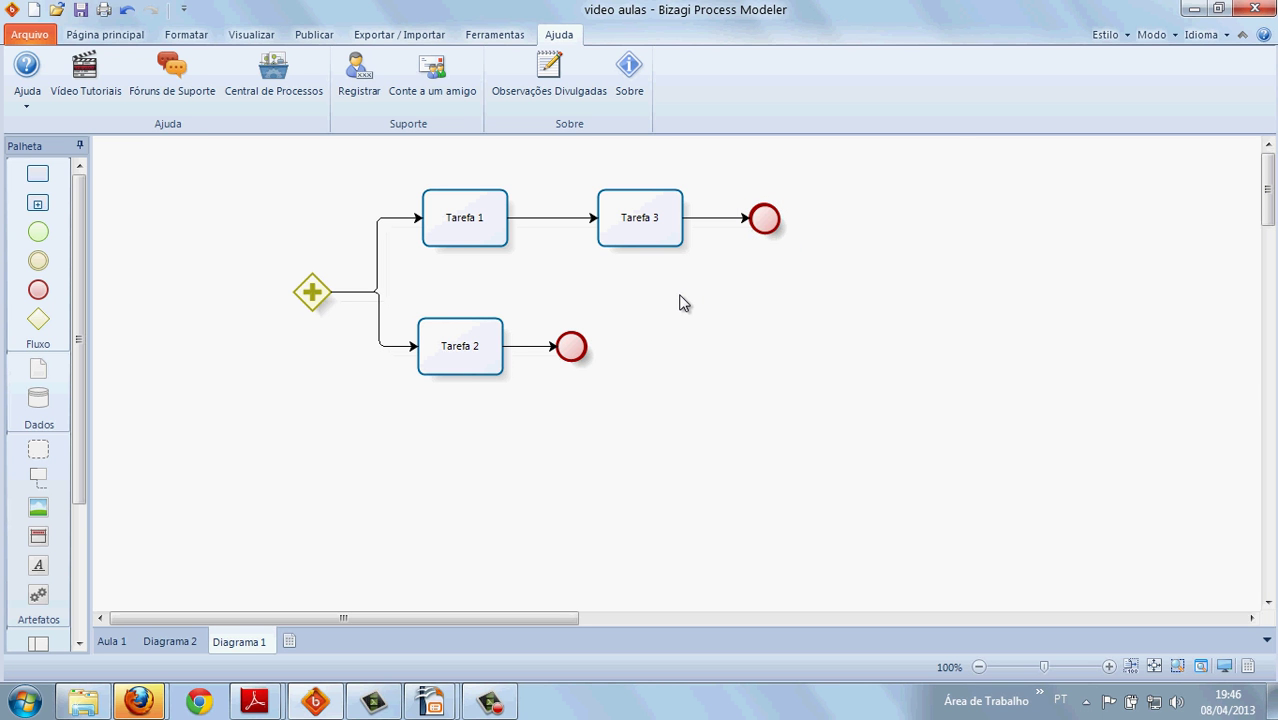
left_click_drag(762, 233, 745, 325)
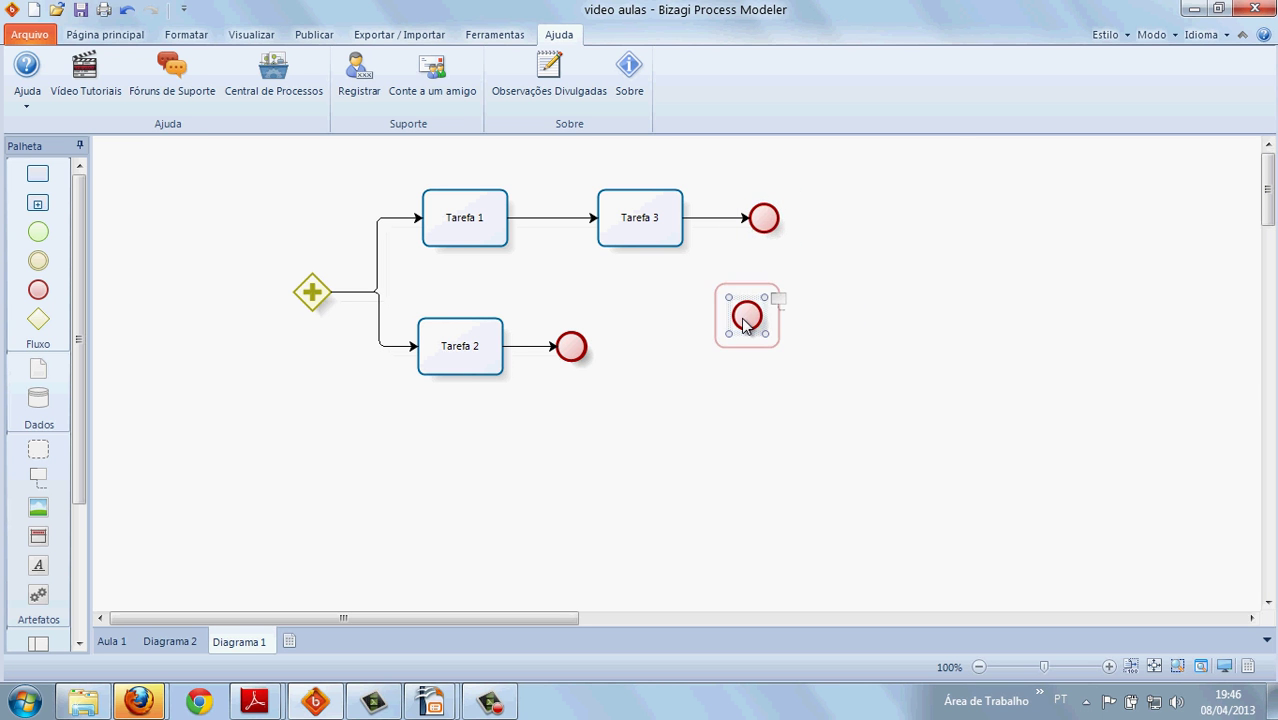
key("Delete")
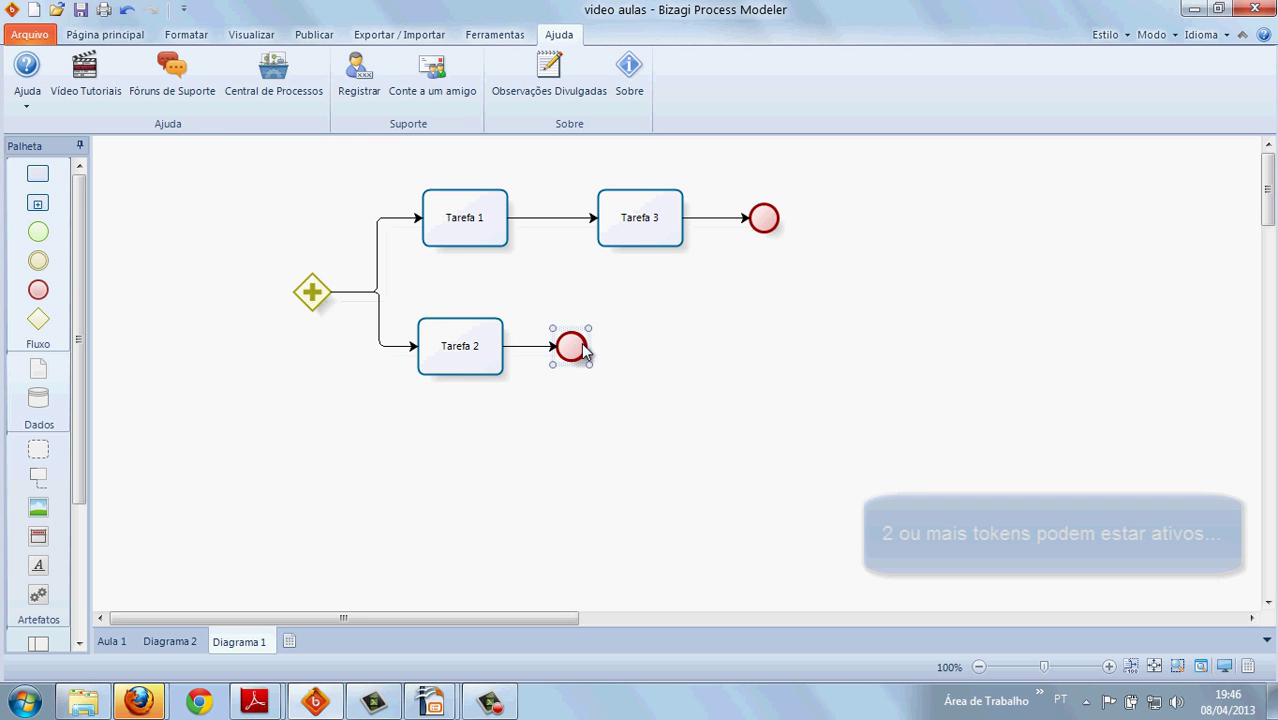
Set the type of the end event after Tarefa 2 to Término.
right_click(579, 348)
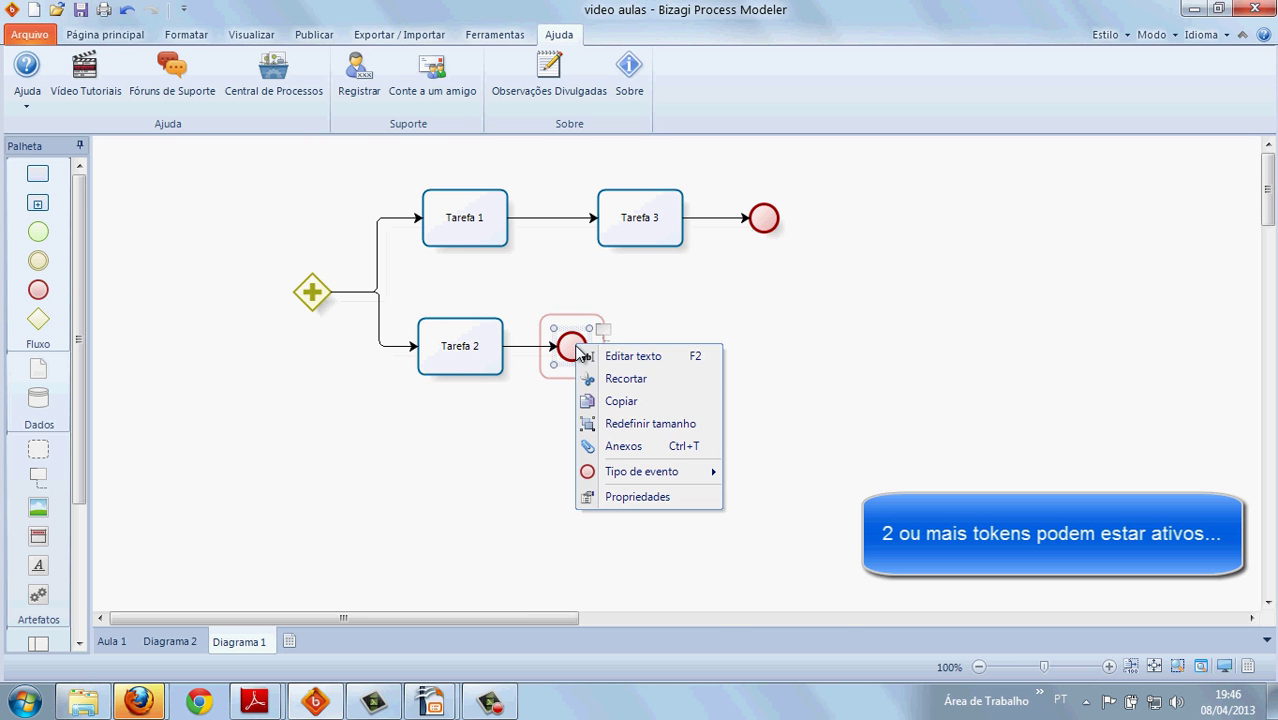
mouse_move(625, 468)
left_click(745, 472)
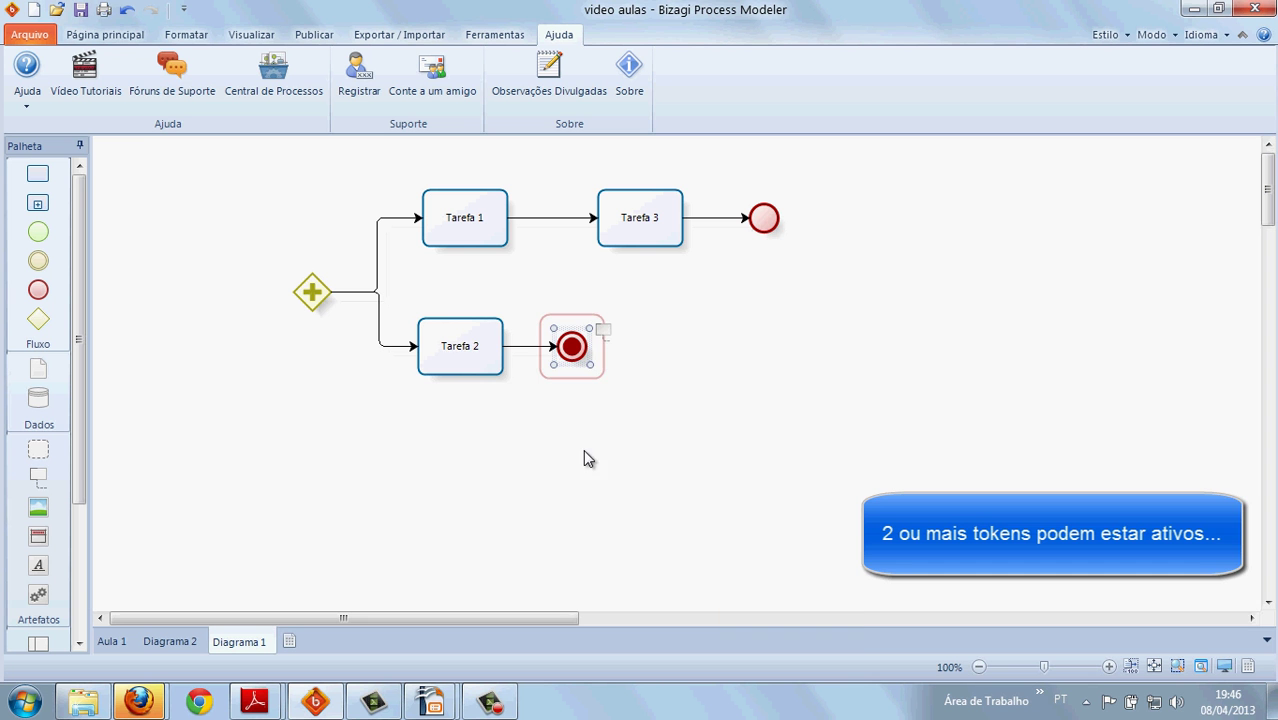
left_click(447, 428)
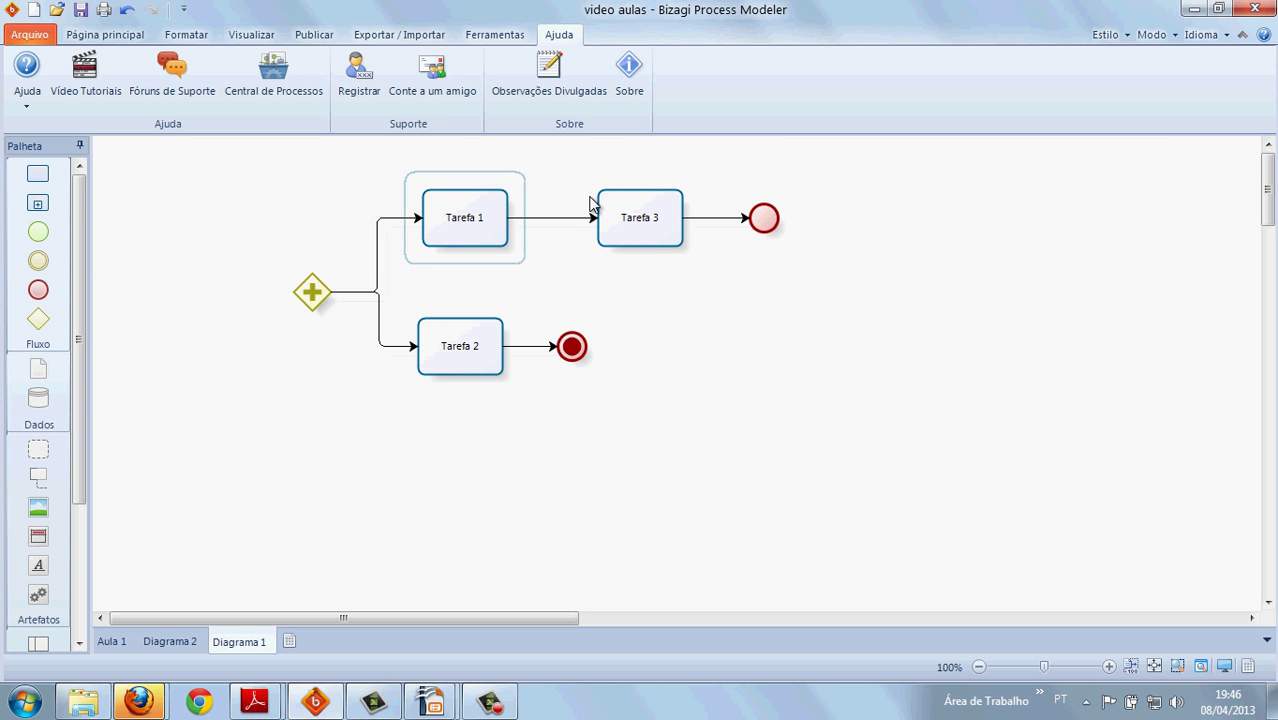
left_click(765, 218)
right_click(763, 225)
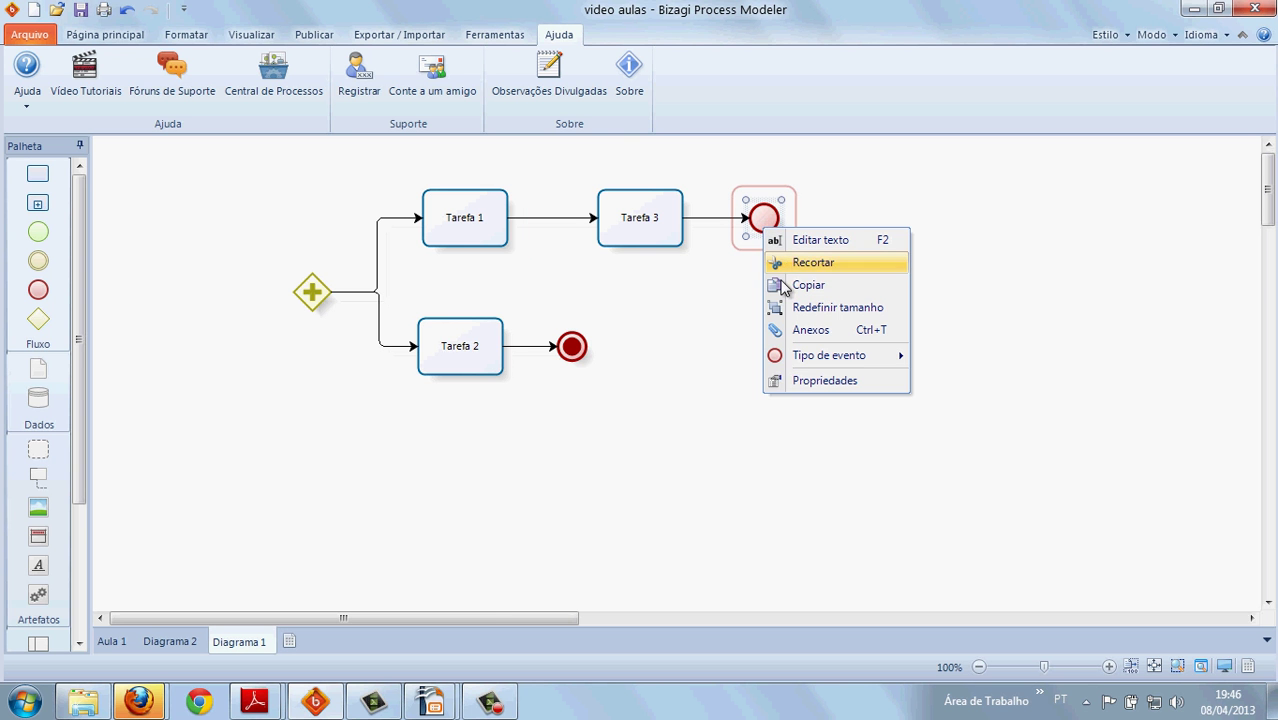
mouse_move(893, 354)
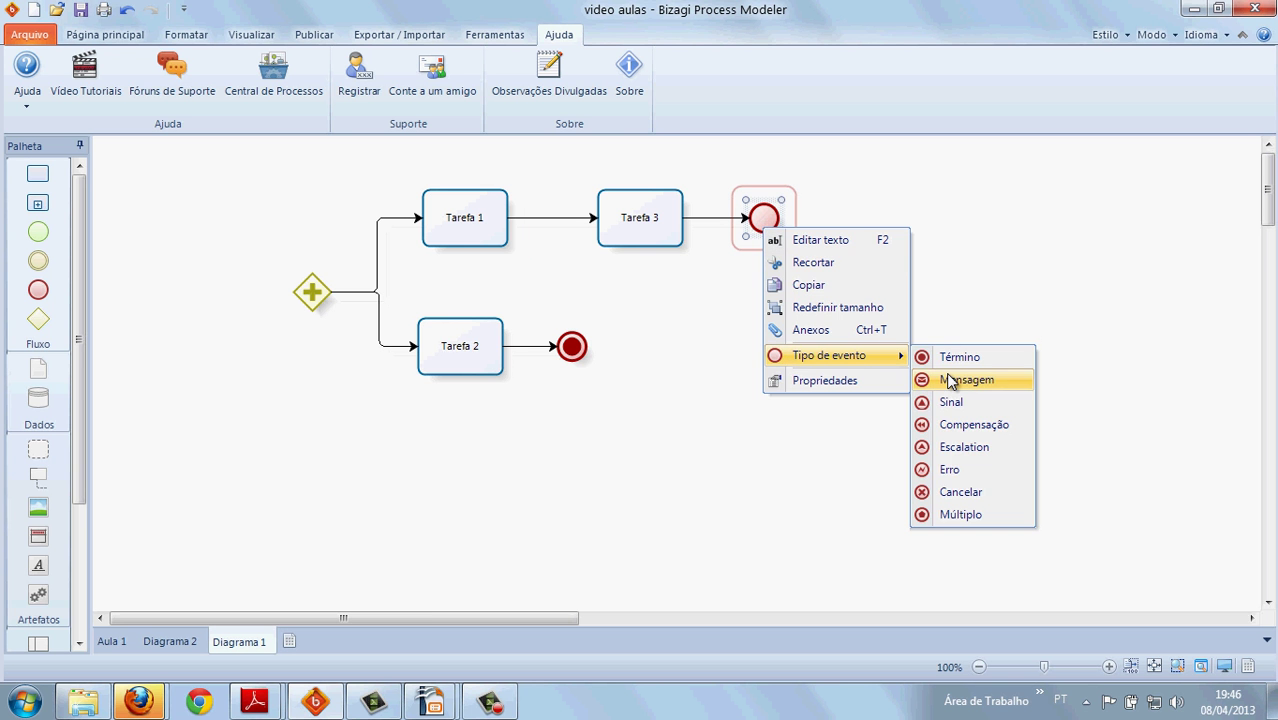
left_click(950, 288)
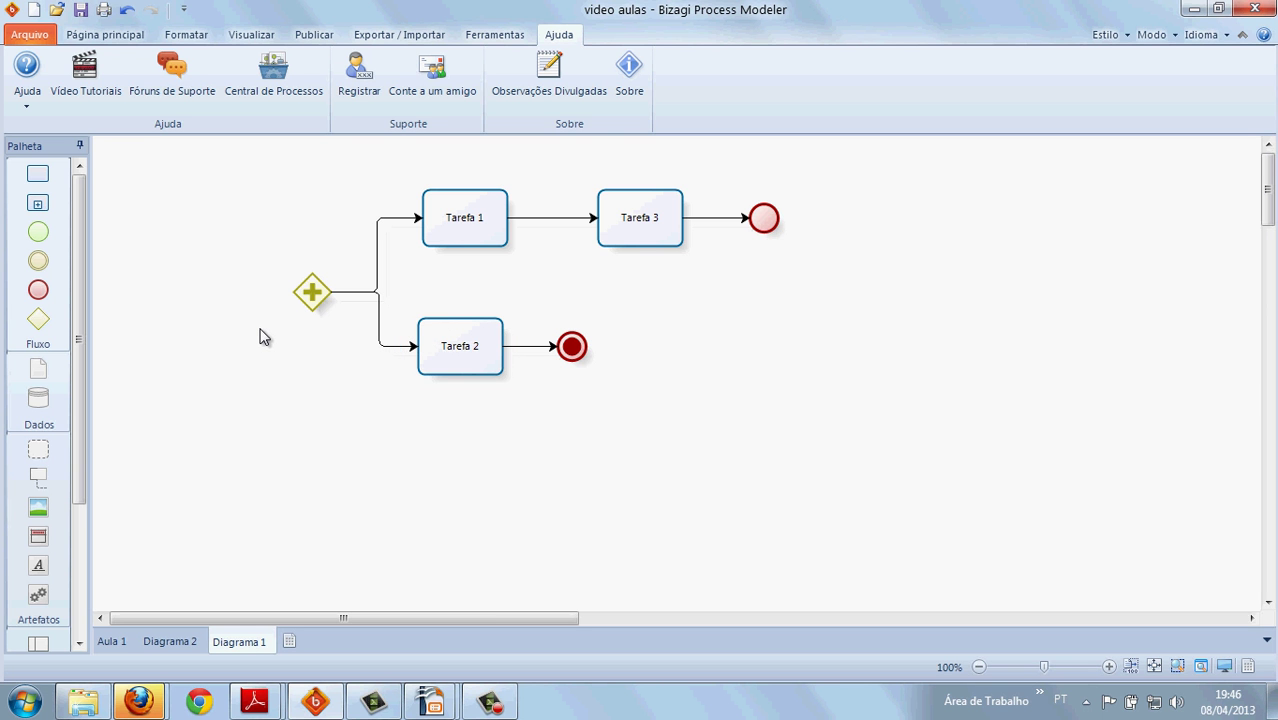
Delete the whole parallel gateway flow from Diagrama 1 and view the Aula 1 diagram.
left_click_drag(264, 176, 800, 393)
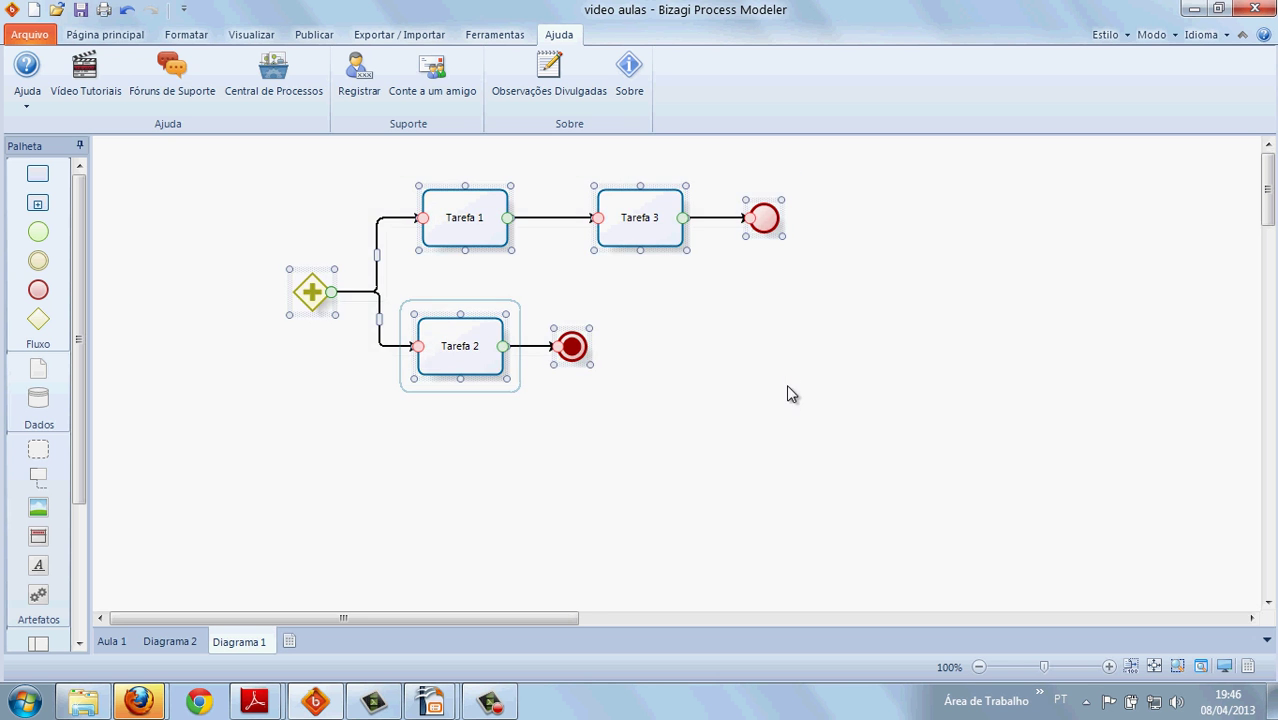
key("Delete")
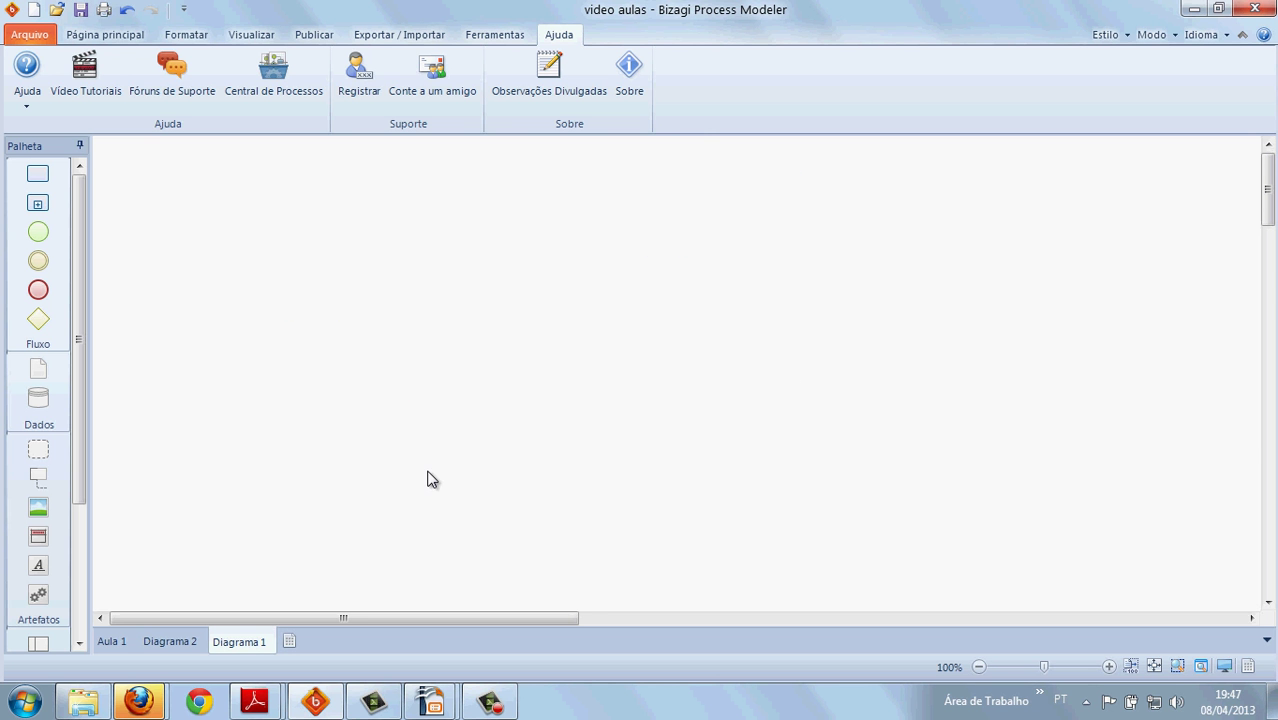
left_click(111, 642)
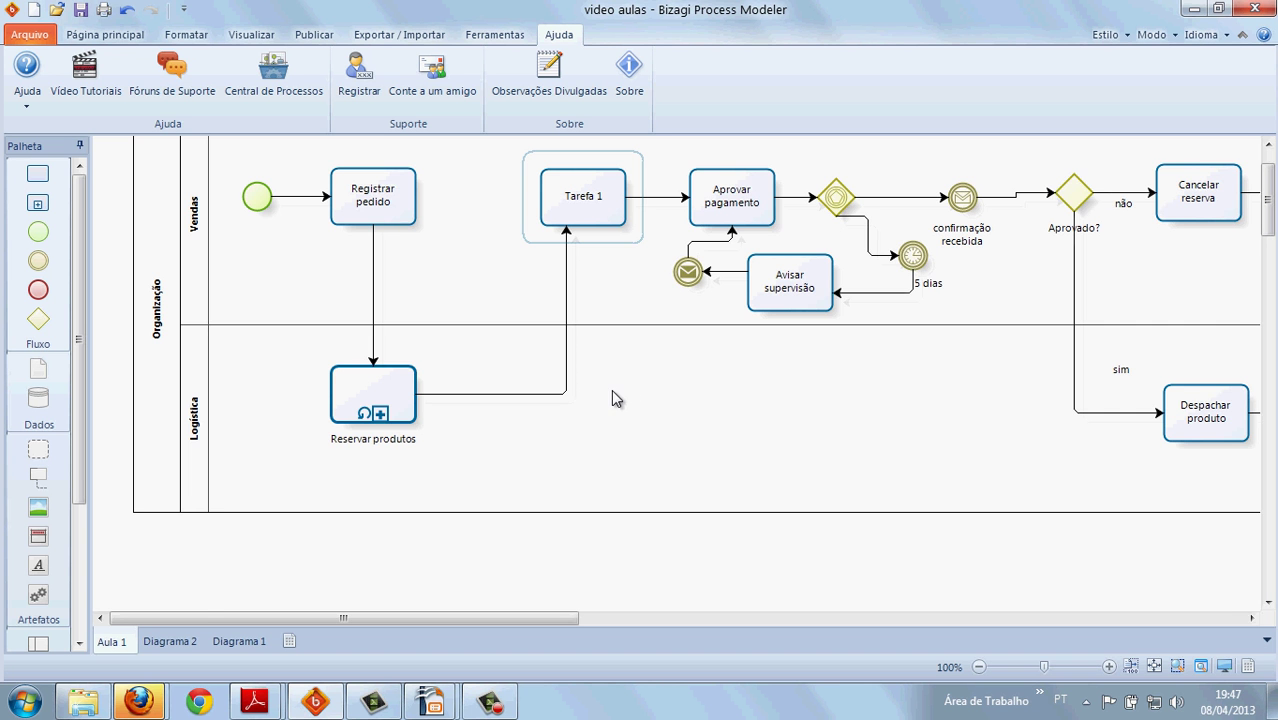
Add a subprocess to the empty Diagrama 1 and mark it as a transaction (É uma transação).
left_click(226, 640)
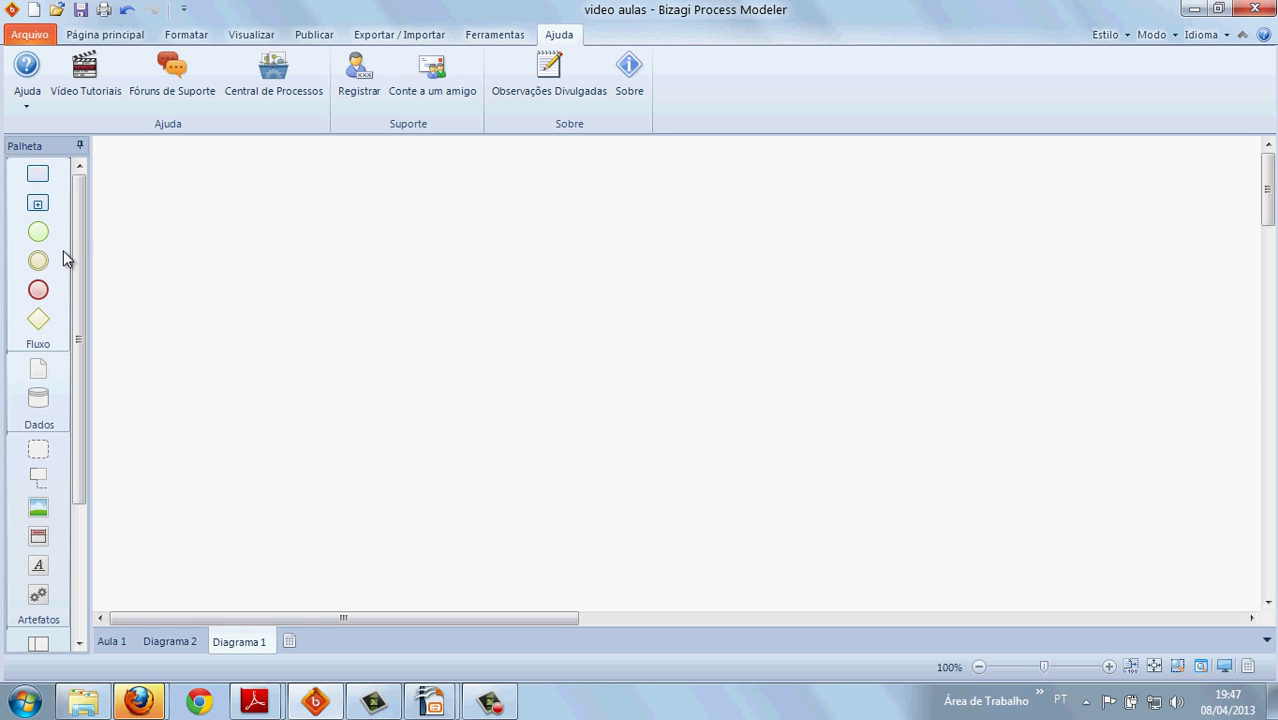
left_click_drag(38, 203, 352, 262)
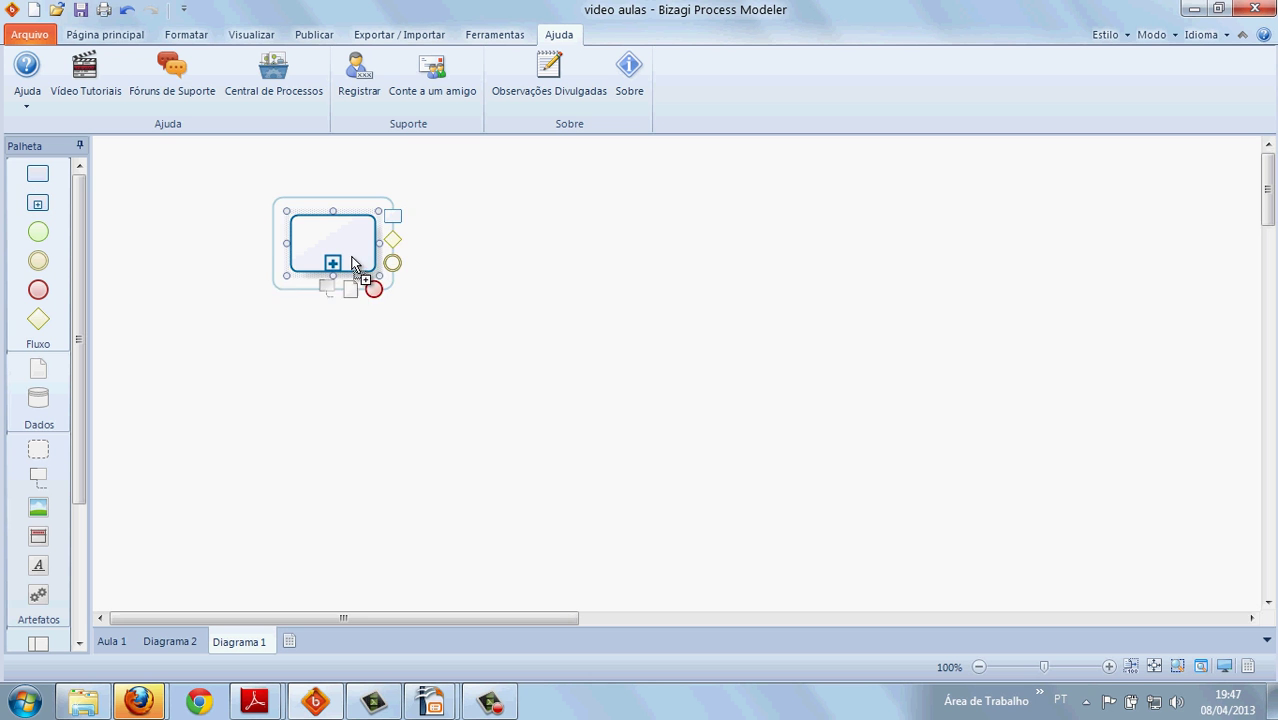
left_click(442, 277)
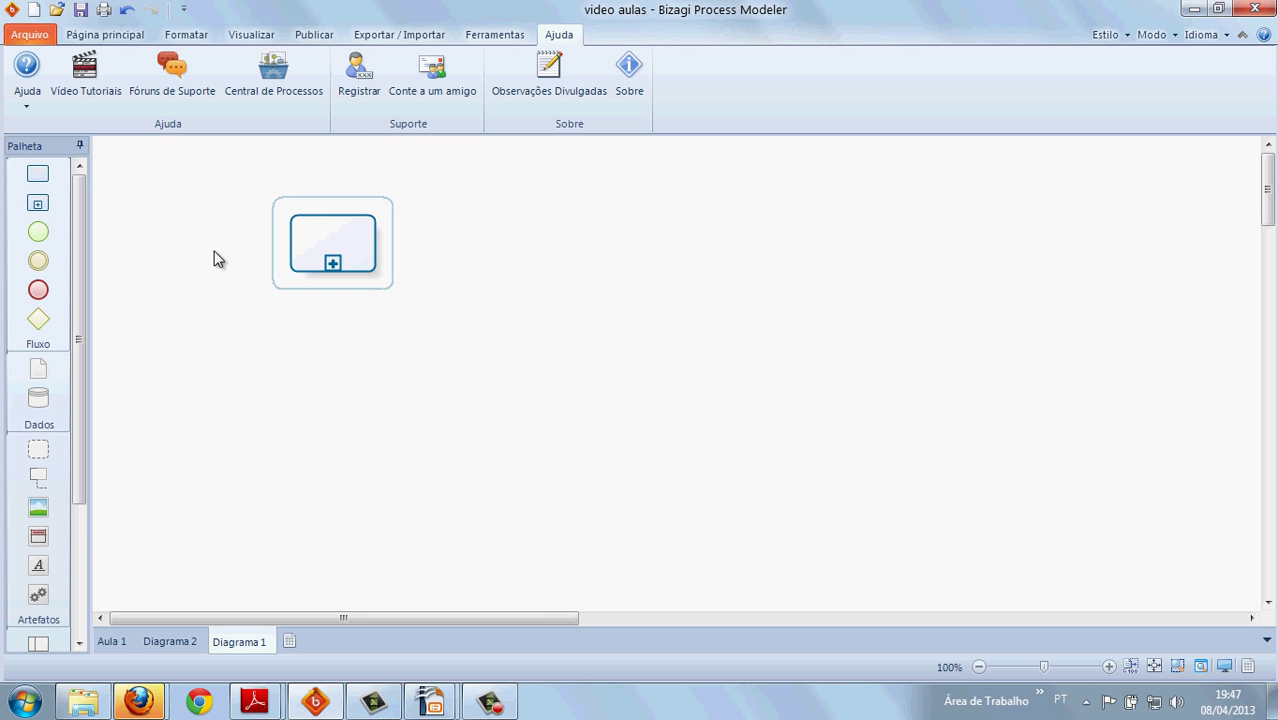
right_click(318, 248)
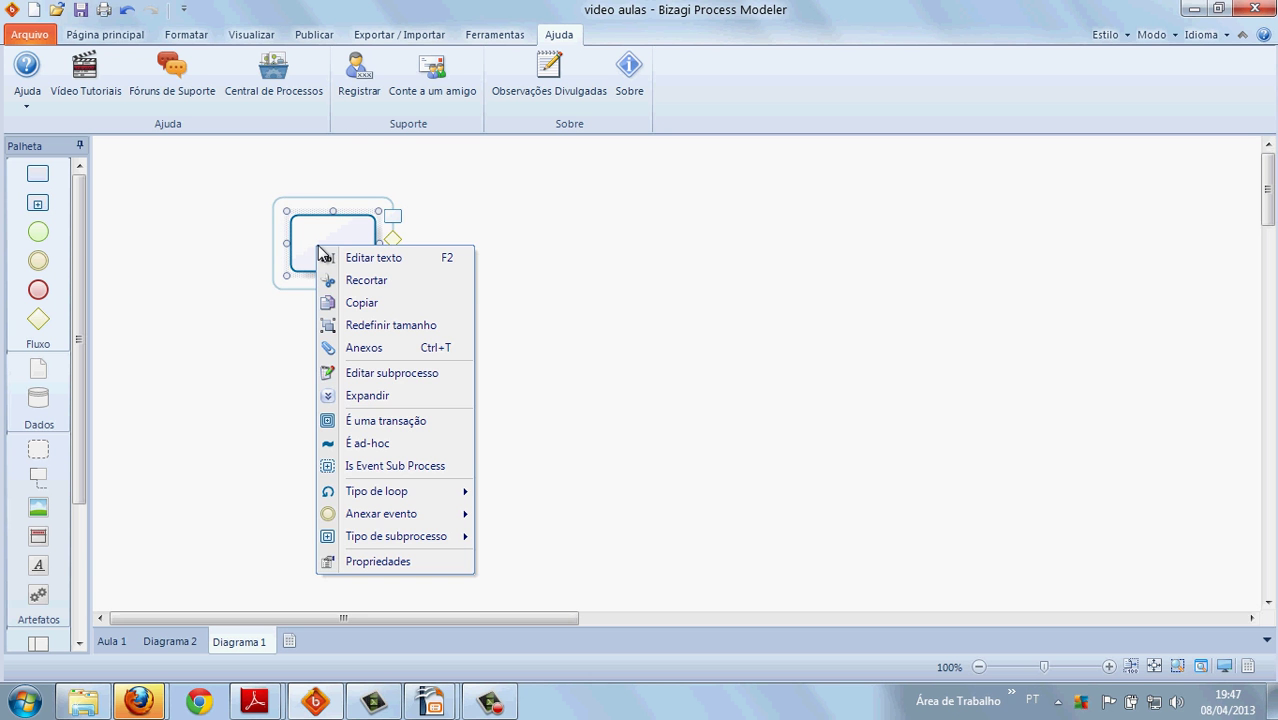
left_click(352, 422)
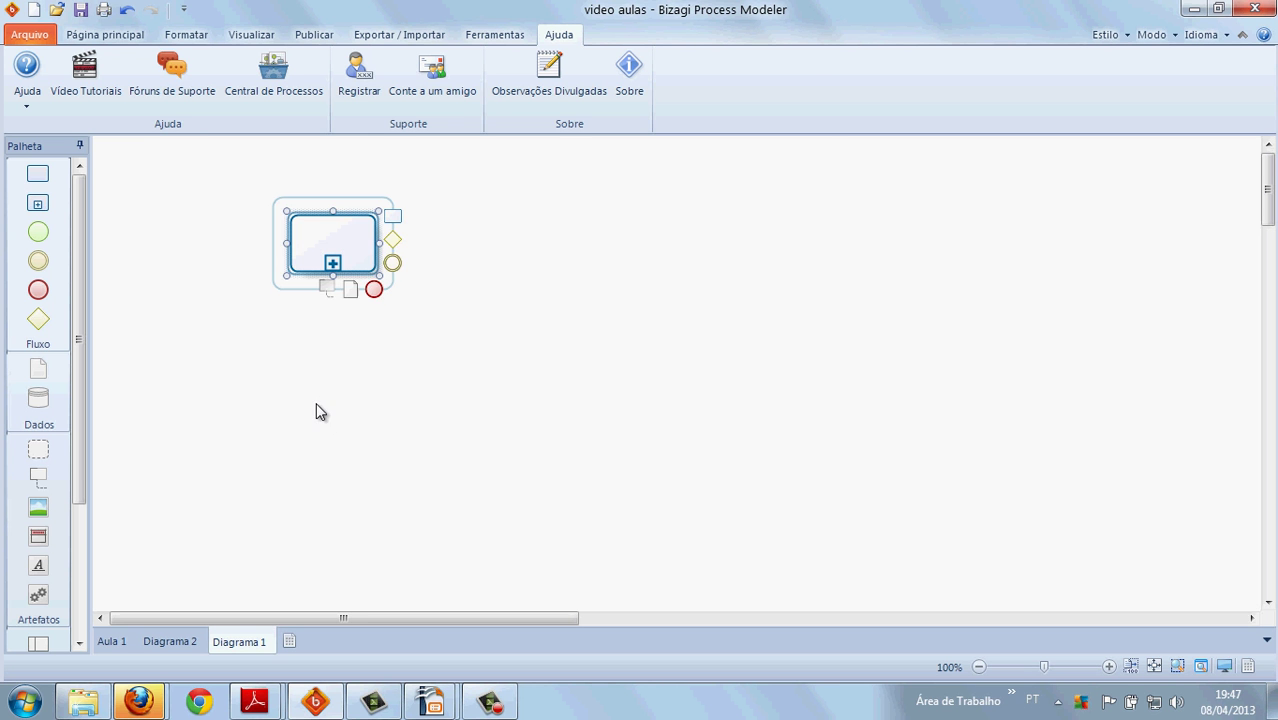
left_click(316, 403)
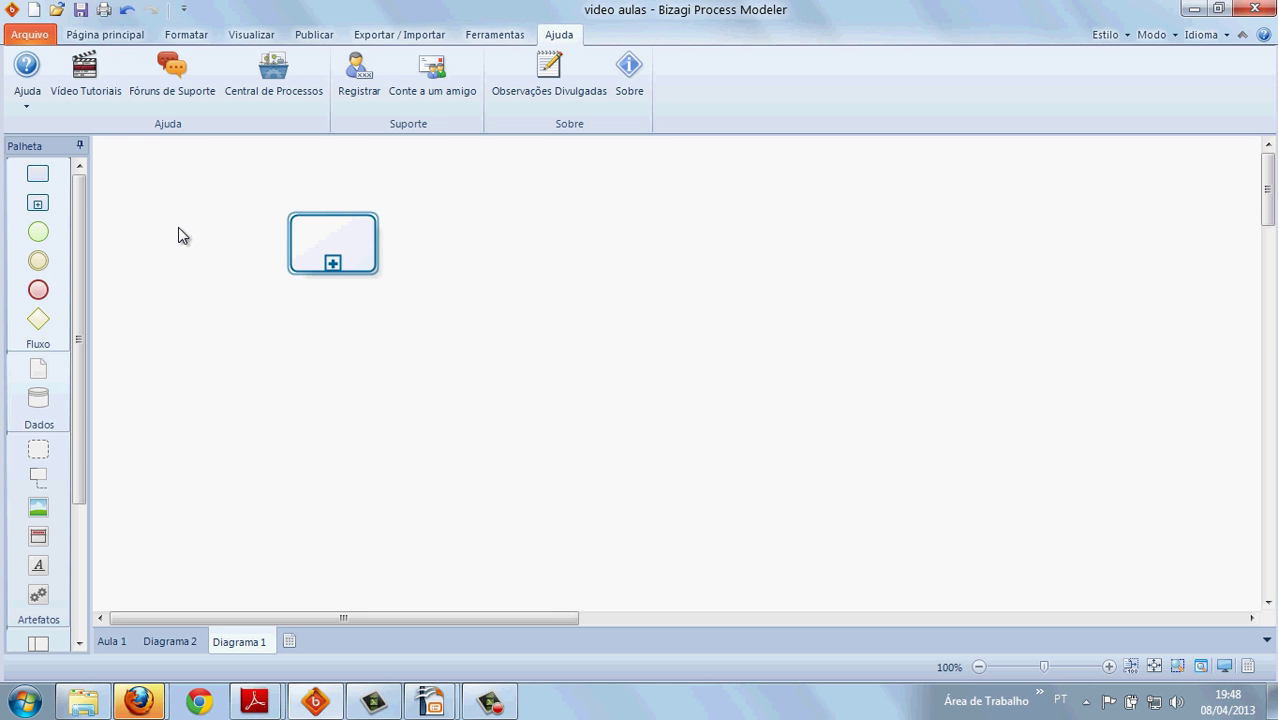
Open the transaction subprocess for editing in its own diagram.
right_click(304, 241)
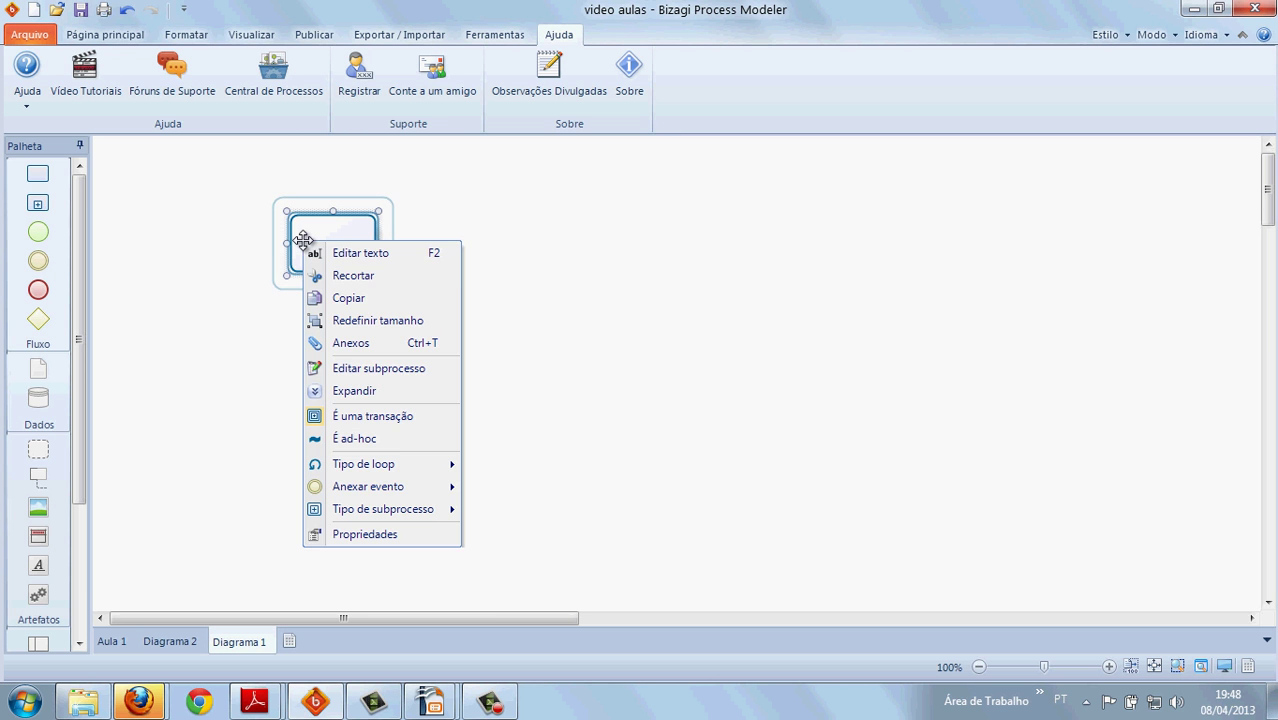
left_click(348, 388)
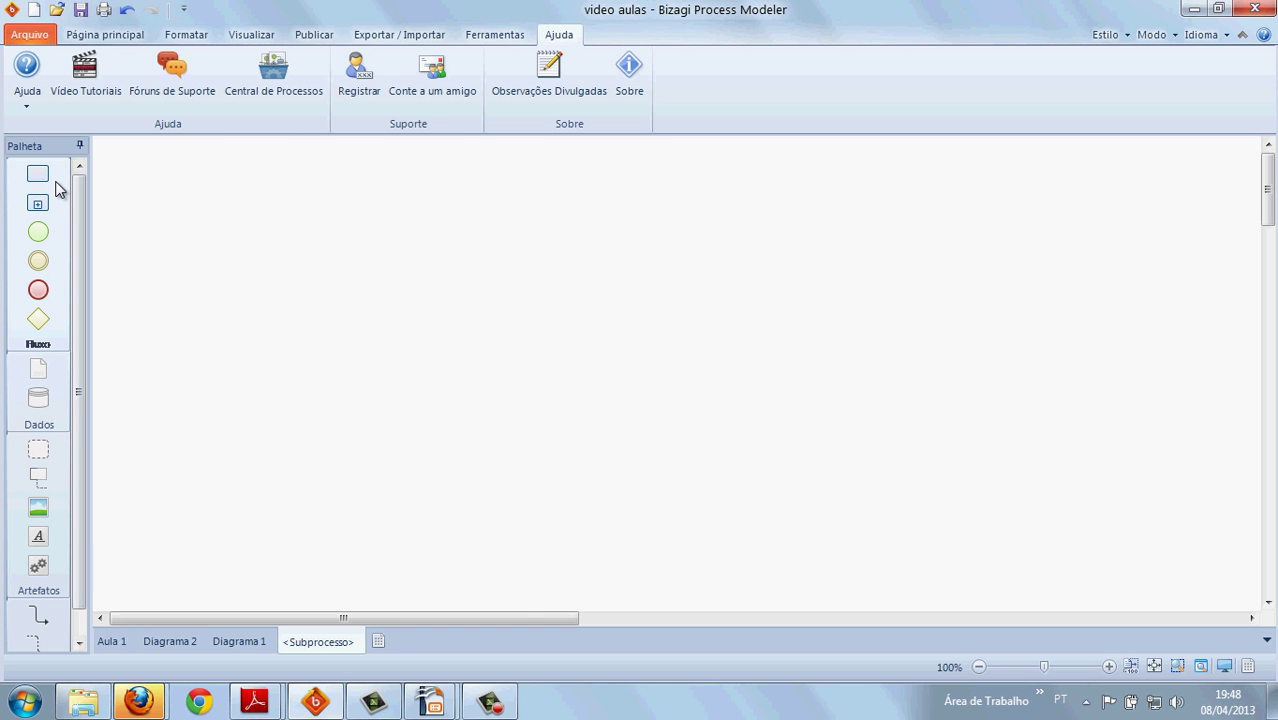
Add a start event connected to a task in the subprocess diagram and name the task "Debitar valor da cc".
left_click_drag(42, 180, 327, 238)
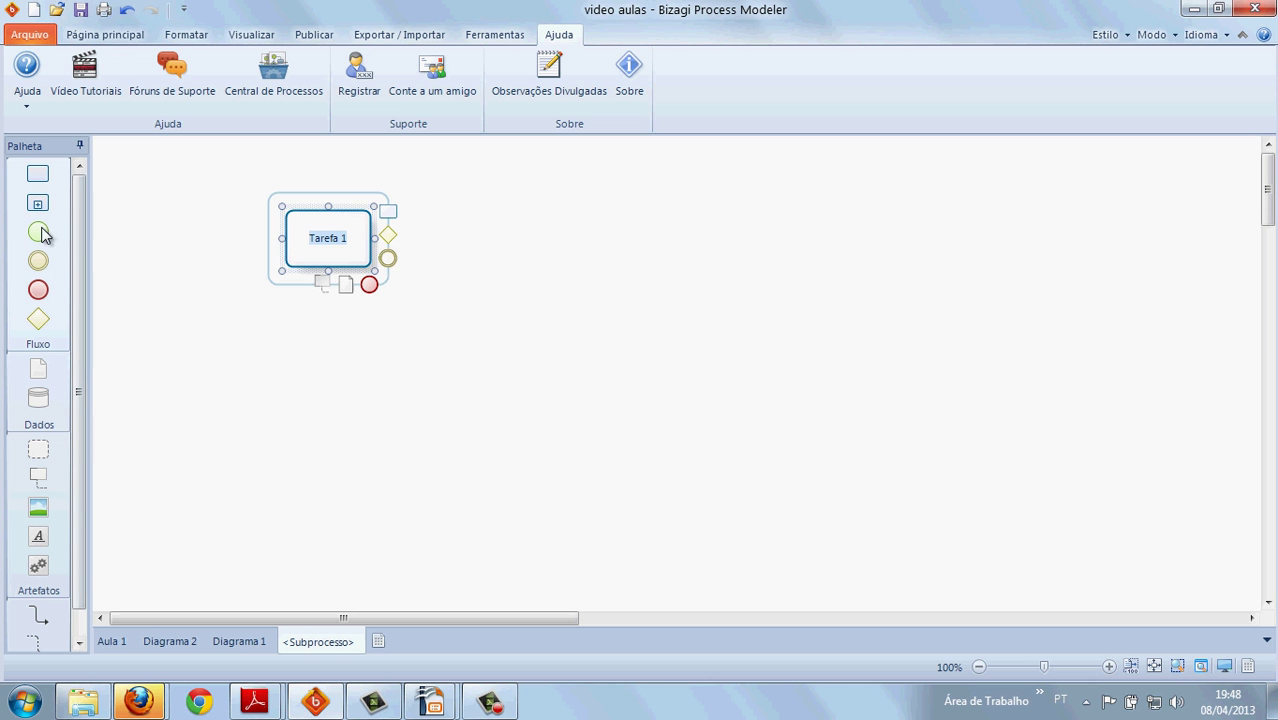
left_click_drag(40, 233, 318, 243)
left_click(319, 241)
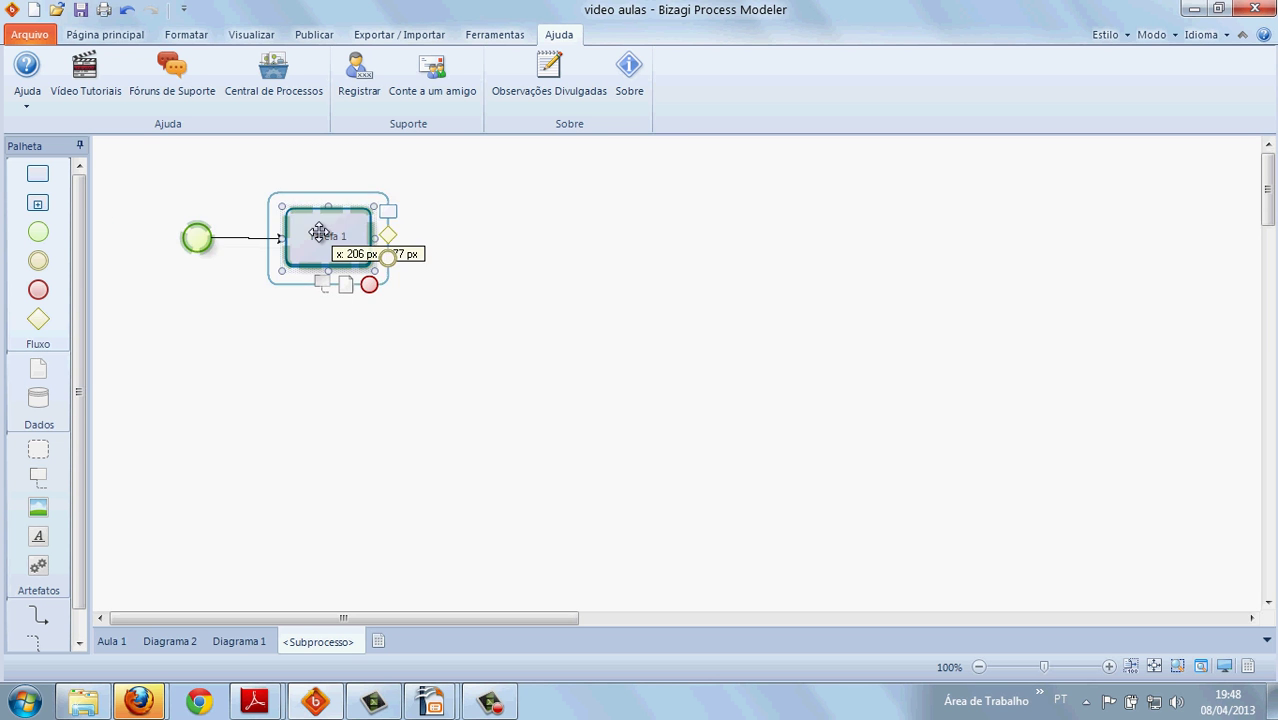
double_click(320, 238)
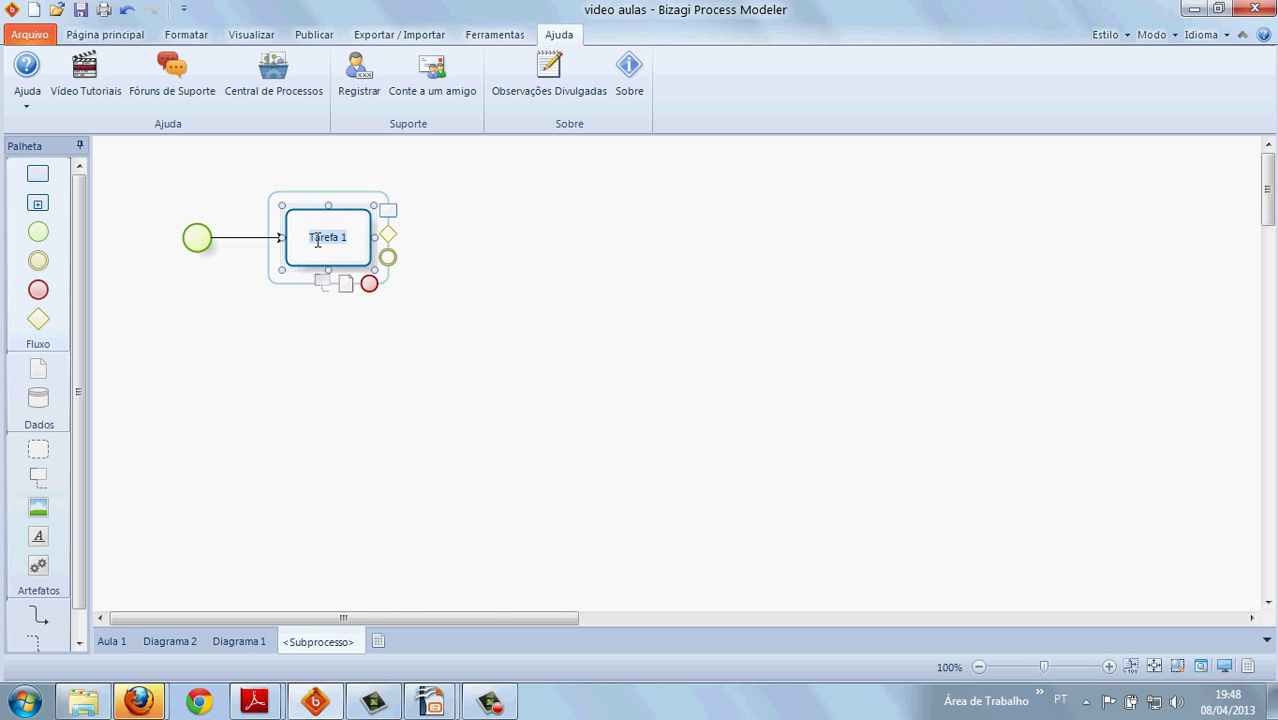
type("Debitar valor da cc")
Add a connected task after "Debitar valor da cc" and name it "Creditar valor para conc.".
left_click_drag(390, 212, 480, 236)
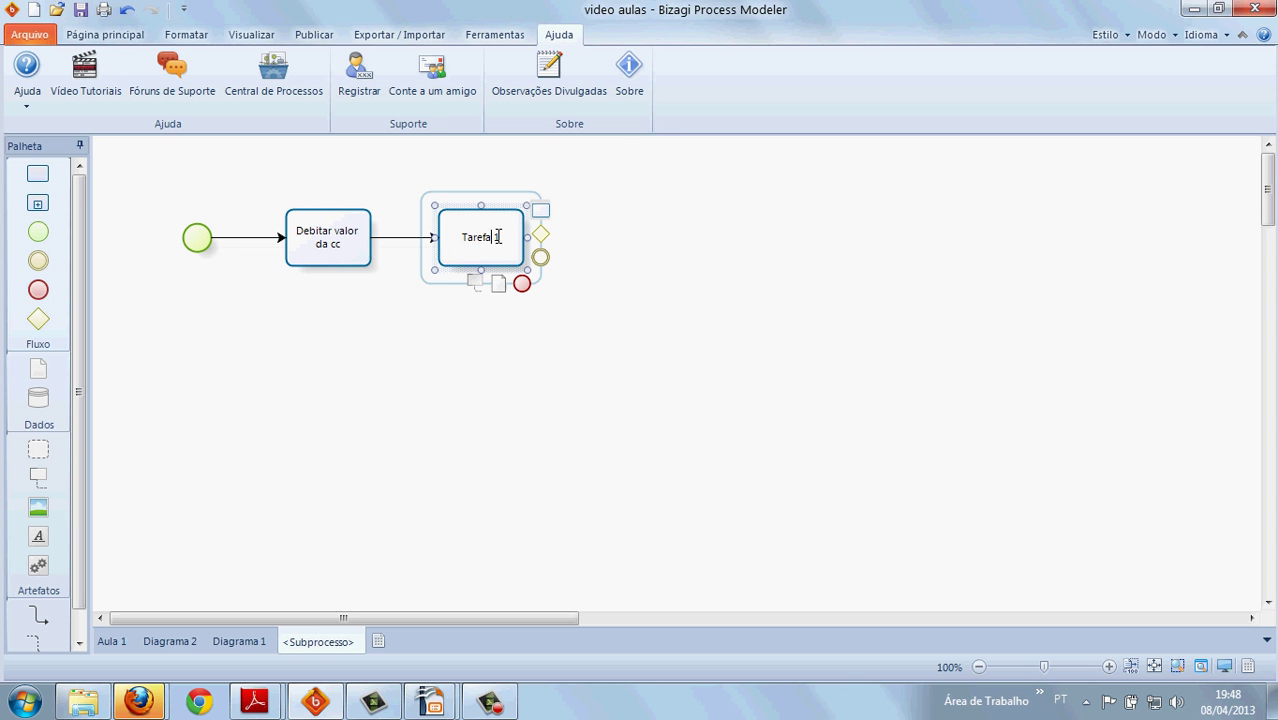
double_click(491, 237)
type("Creditar")
type(" con")
key("BackSpace")
key("BackSpace")
key("BackSpace")
key("BackSpace")
type("valor para co")
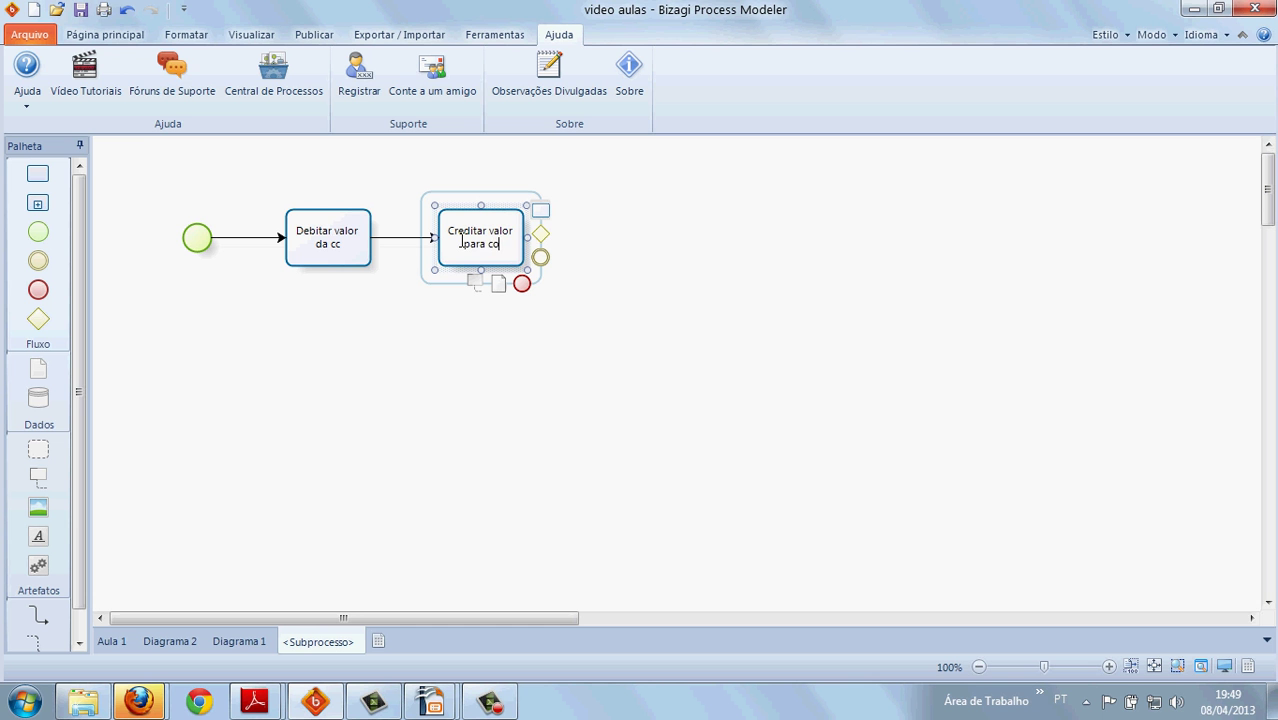
type("nc.")
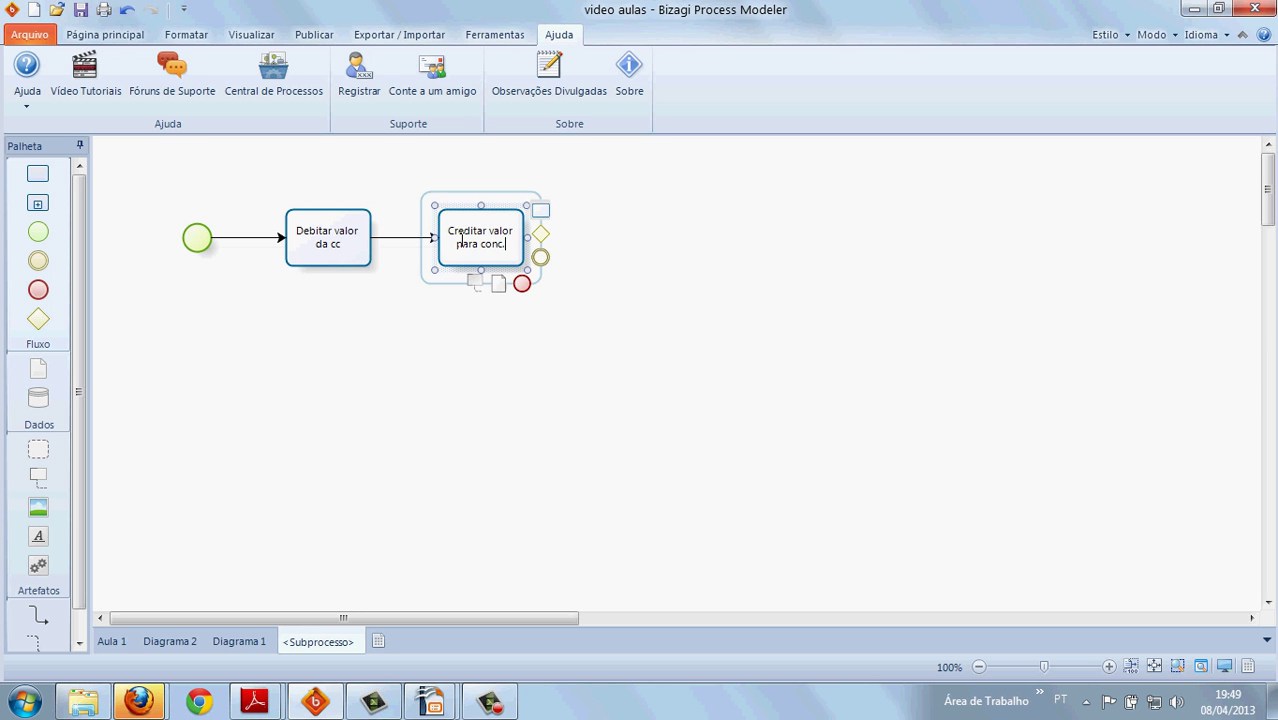
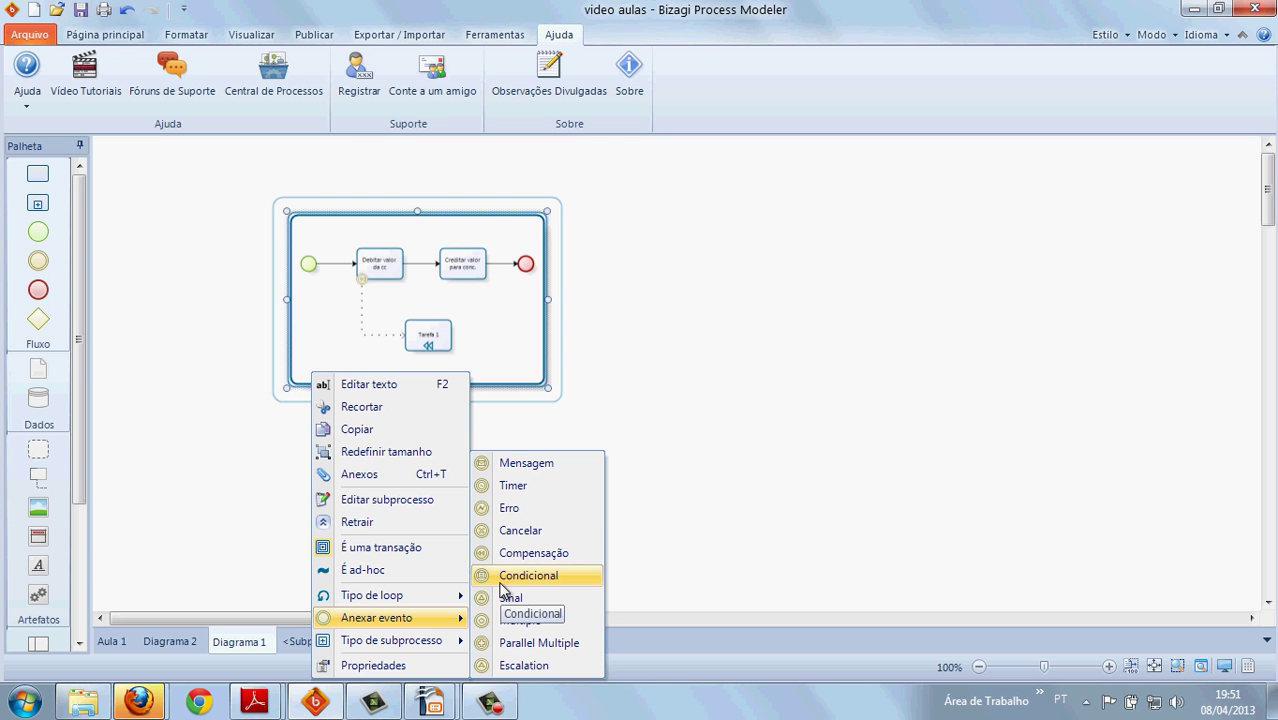
Attach an Erro event to the border of the transaction subprocess in Diagrama 1.
left_click(508, 510)
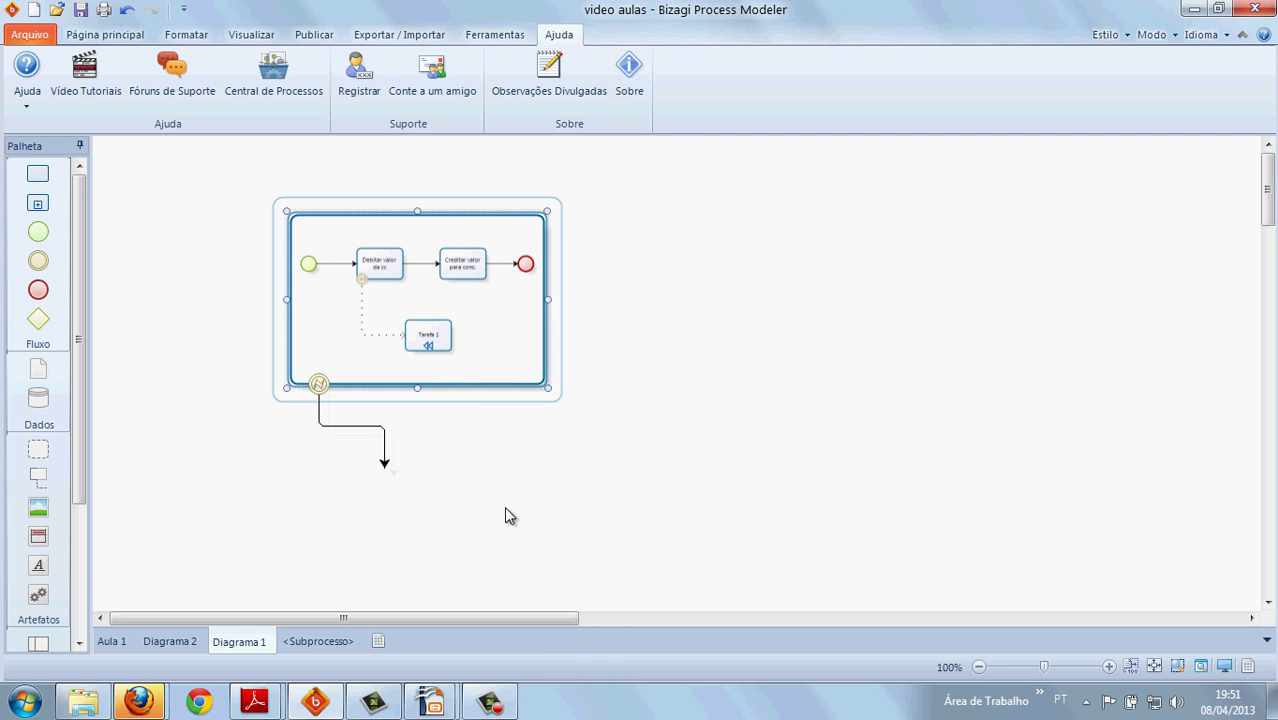
left_click(284, 468)
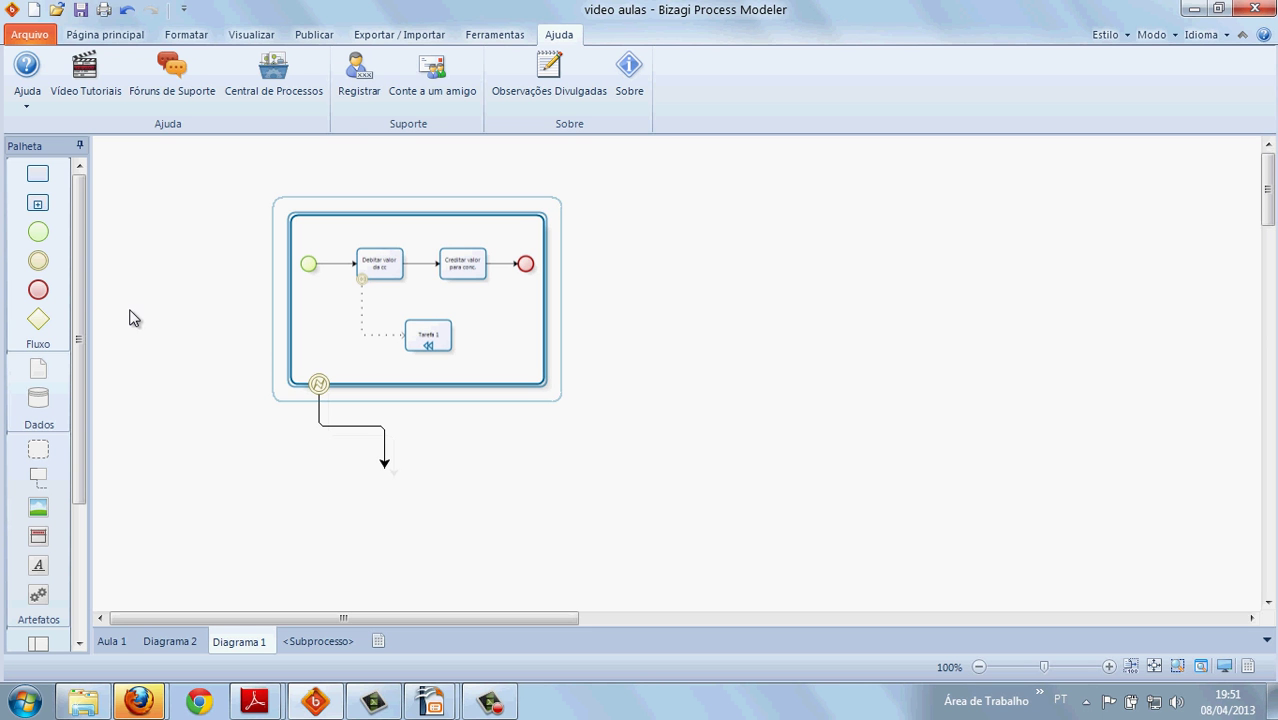
left_click(297, 294)
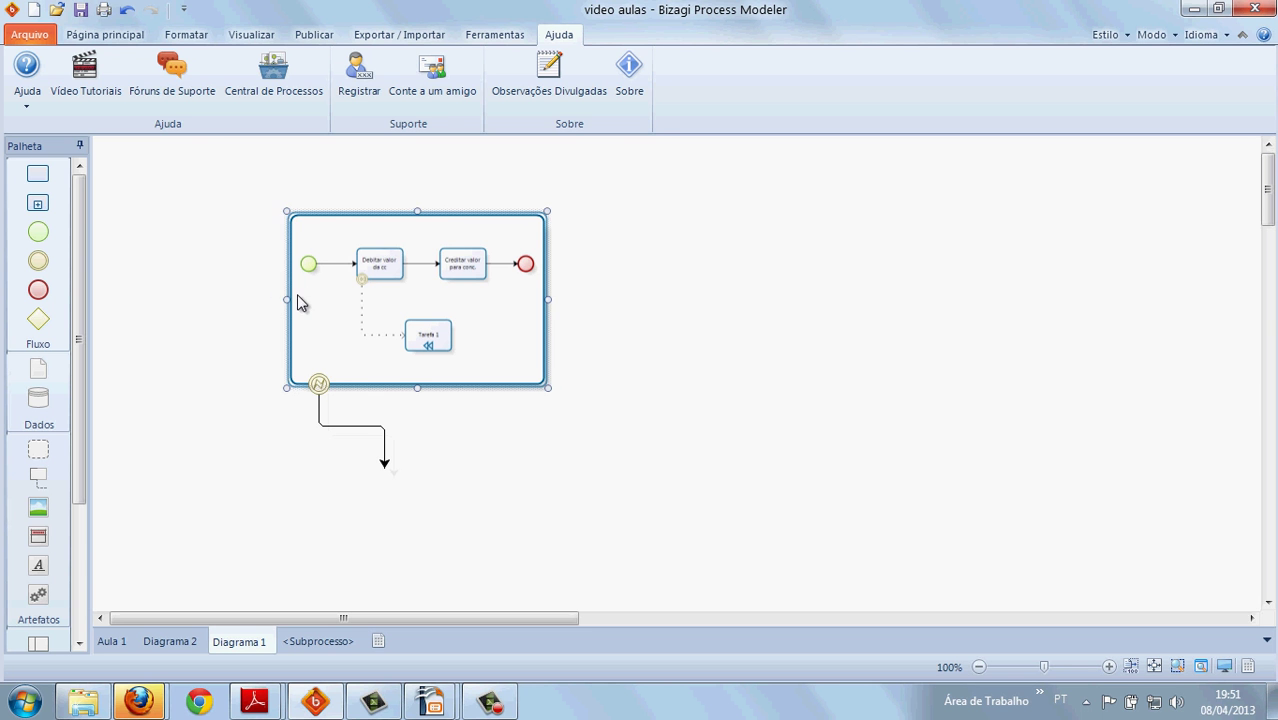
left_click(214, 279)
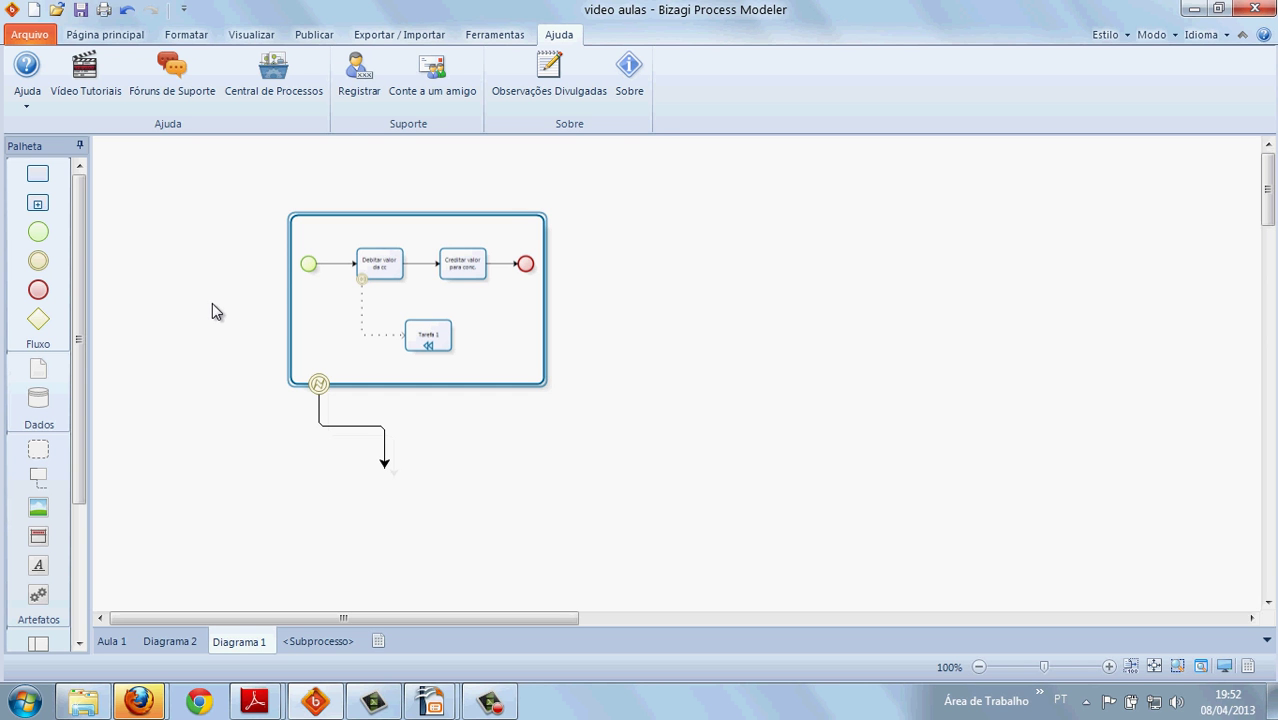
left_click(379, 324)
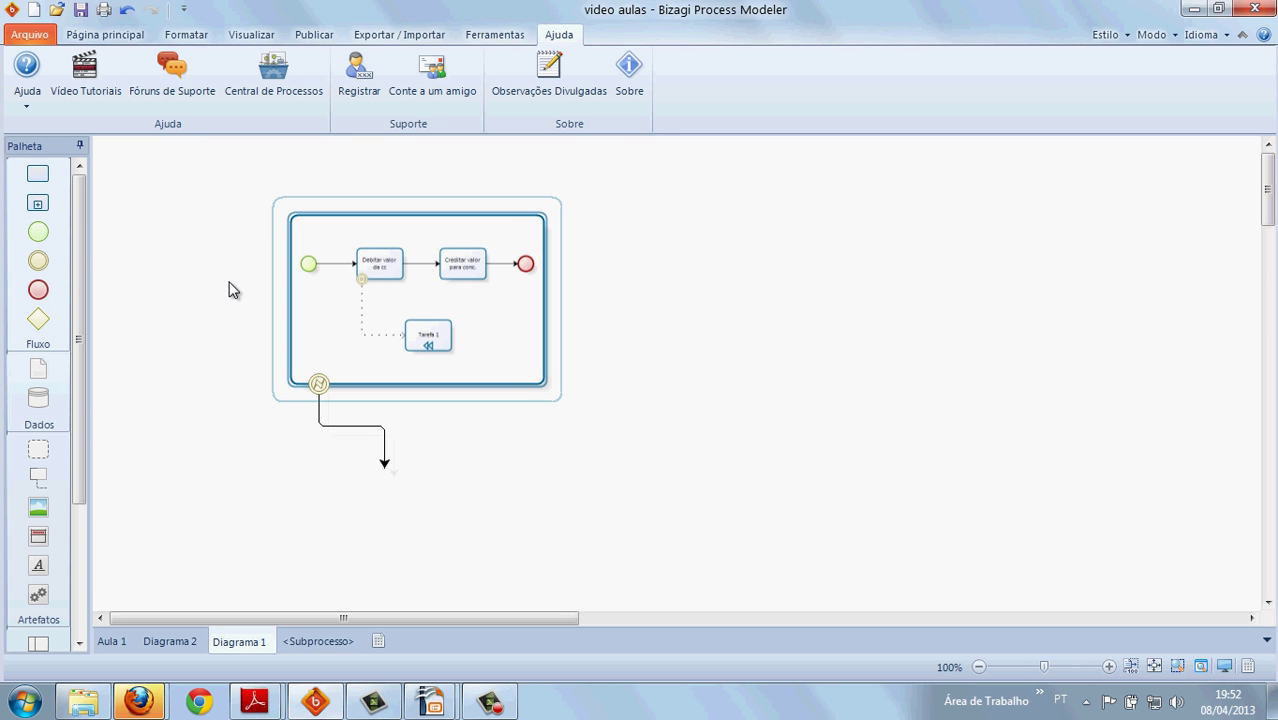
left_click(220, 338)
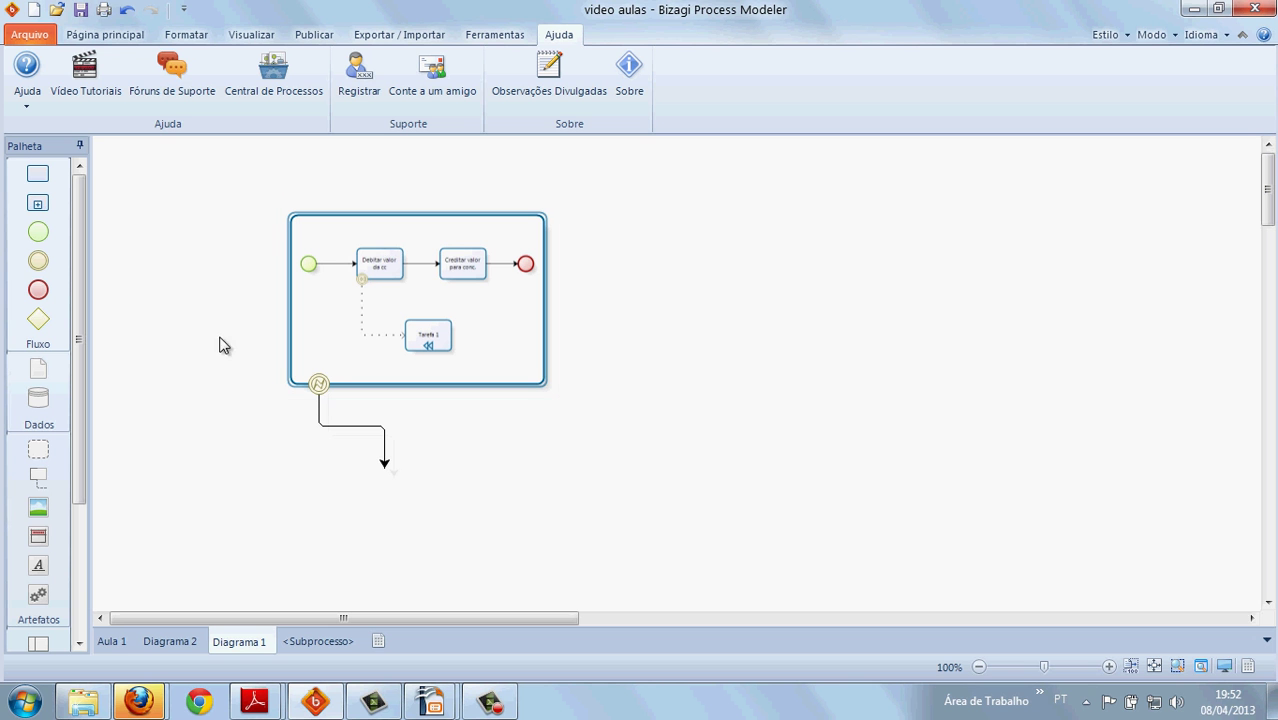
left_click(315, 383)
left_click_drag(379, 458, 384, 467)
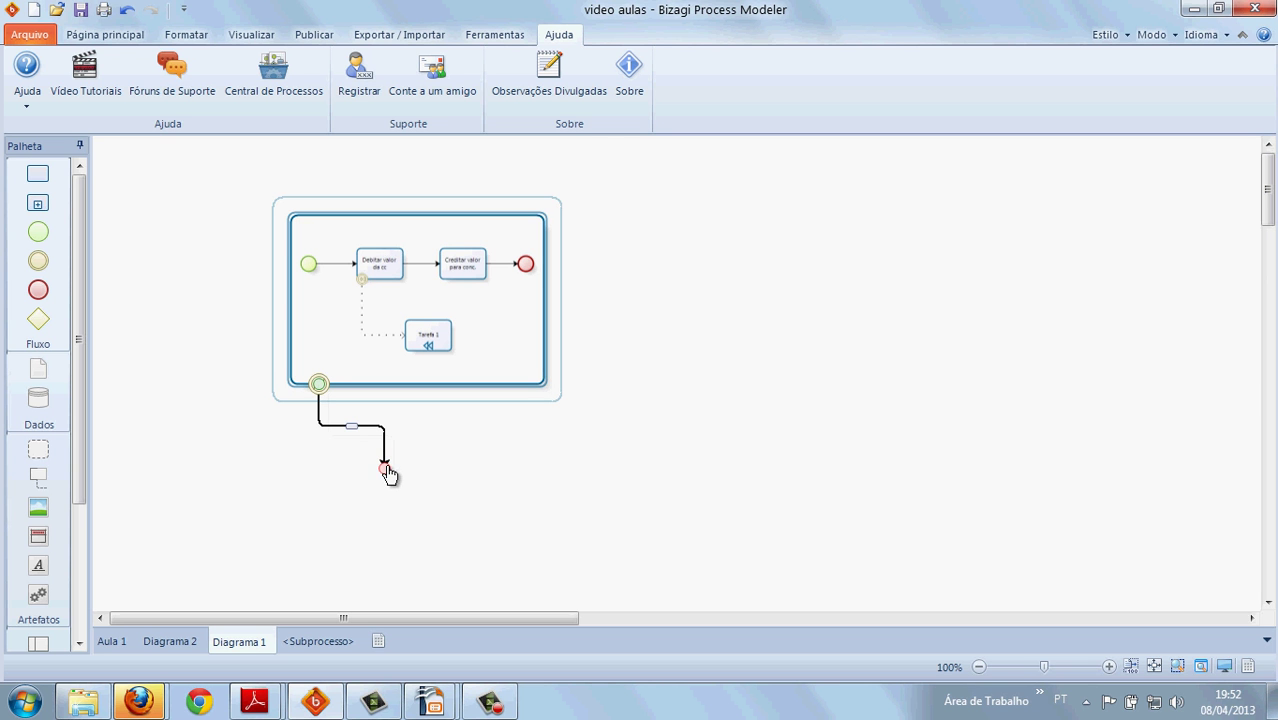
left_click(322, 469)
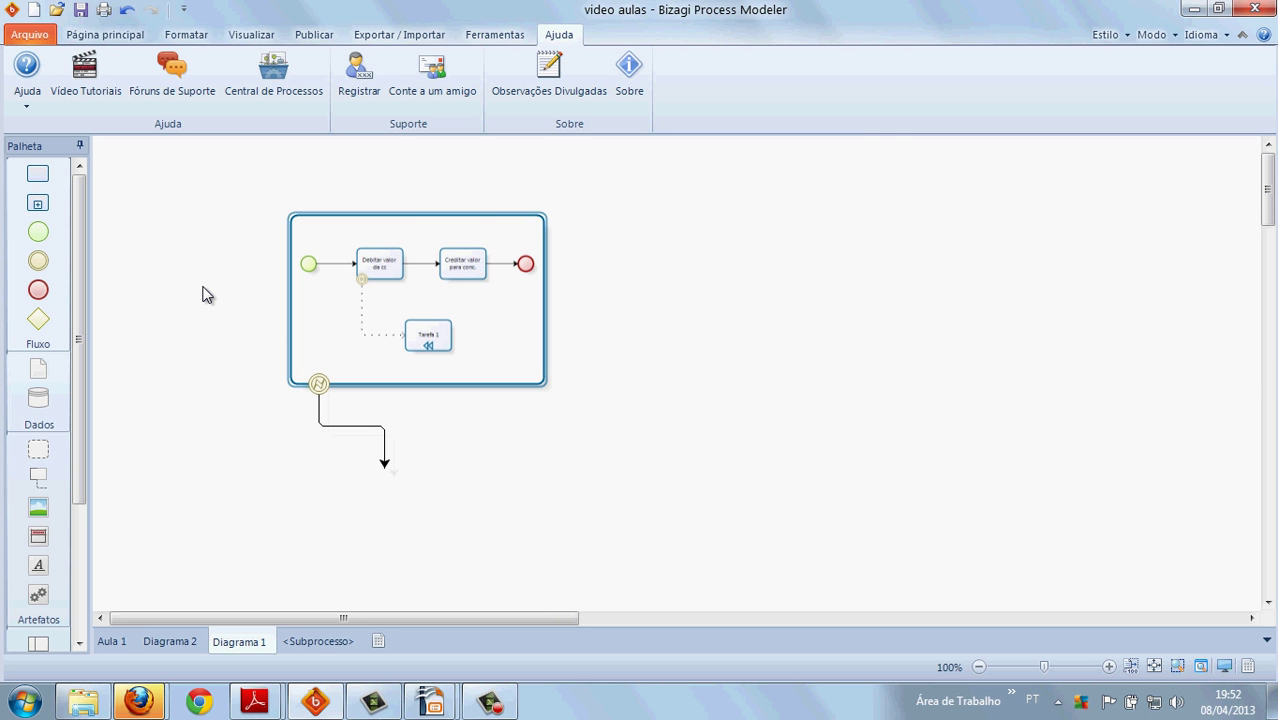
key("Escape")
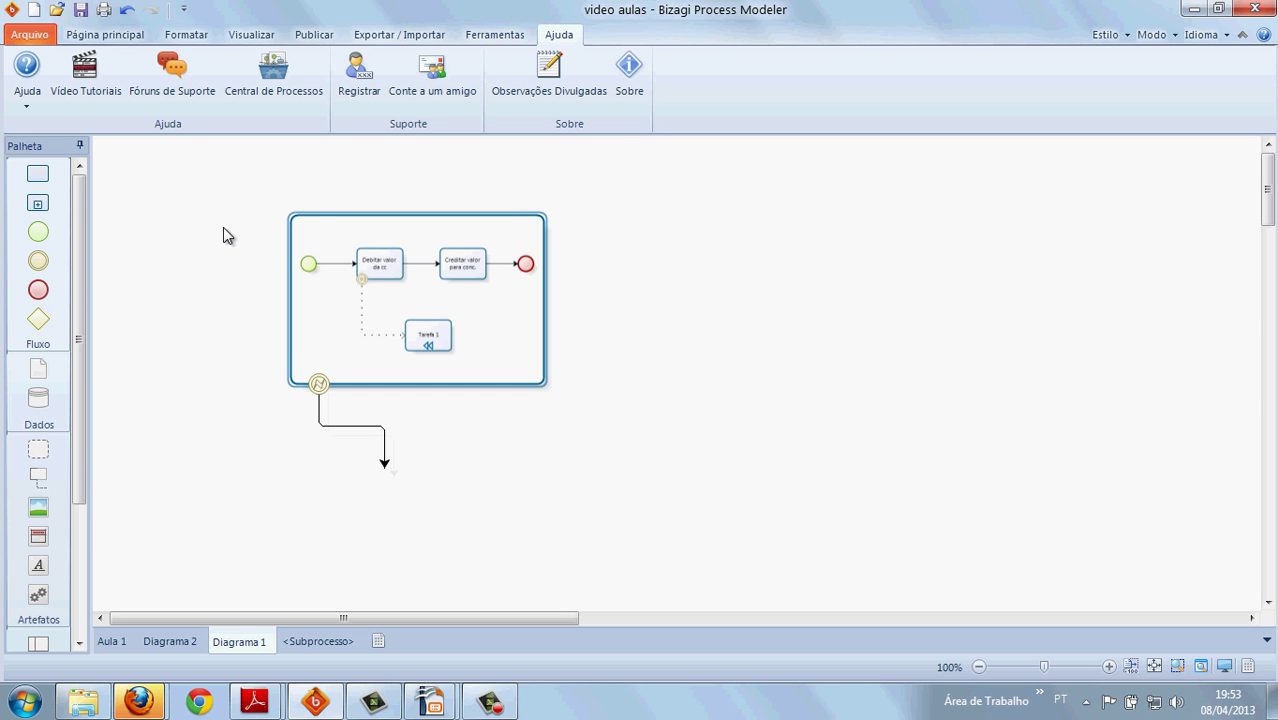
left_click(299, 219)
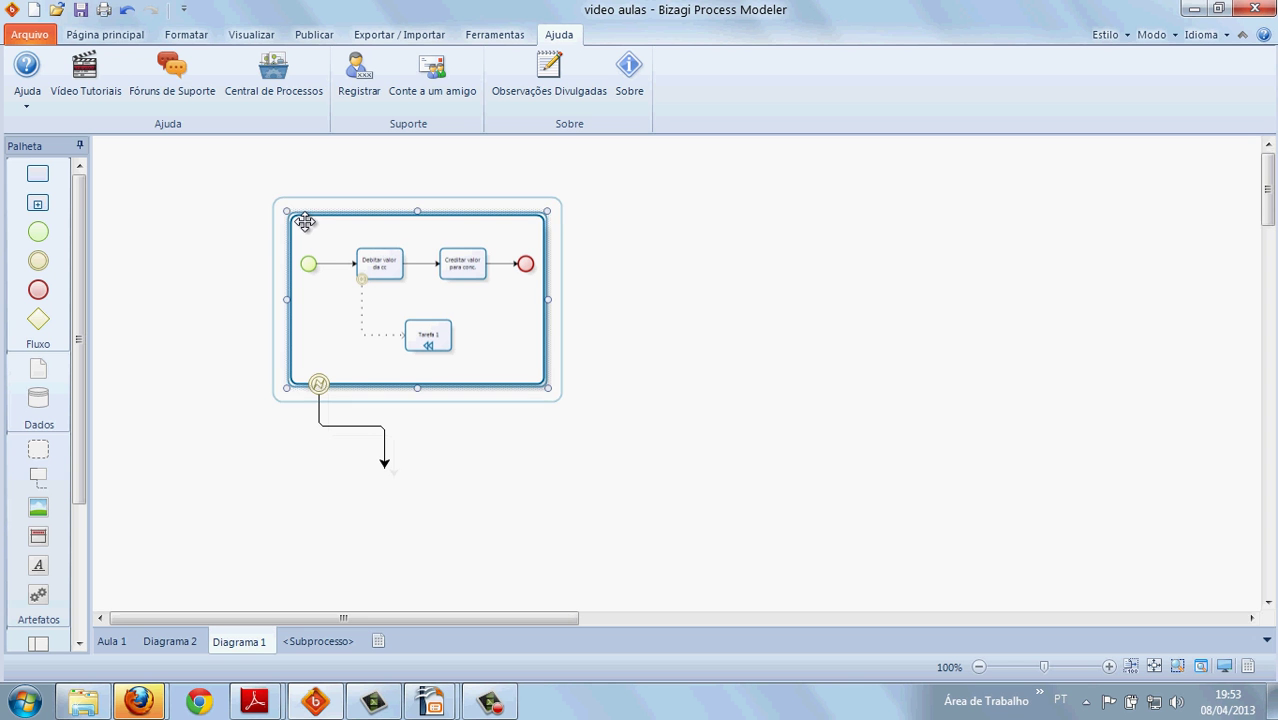
left_click(174, 244)
Open the Aula 1 diagram and reduce the zoom to 80% so the whole Organização pool is in view.
left_click(111, 641)
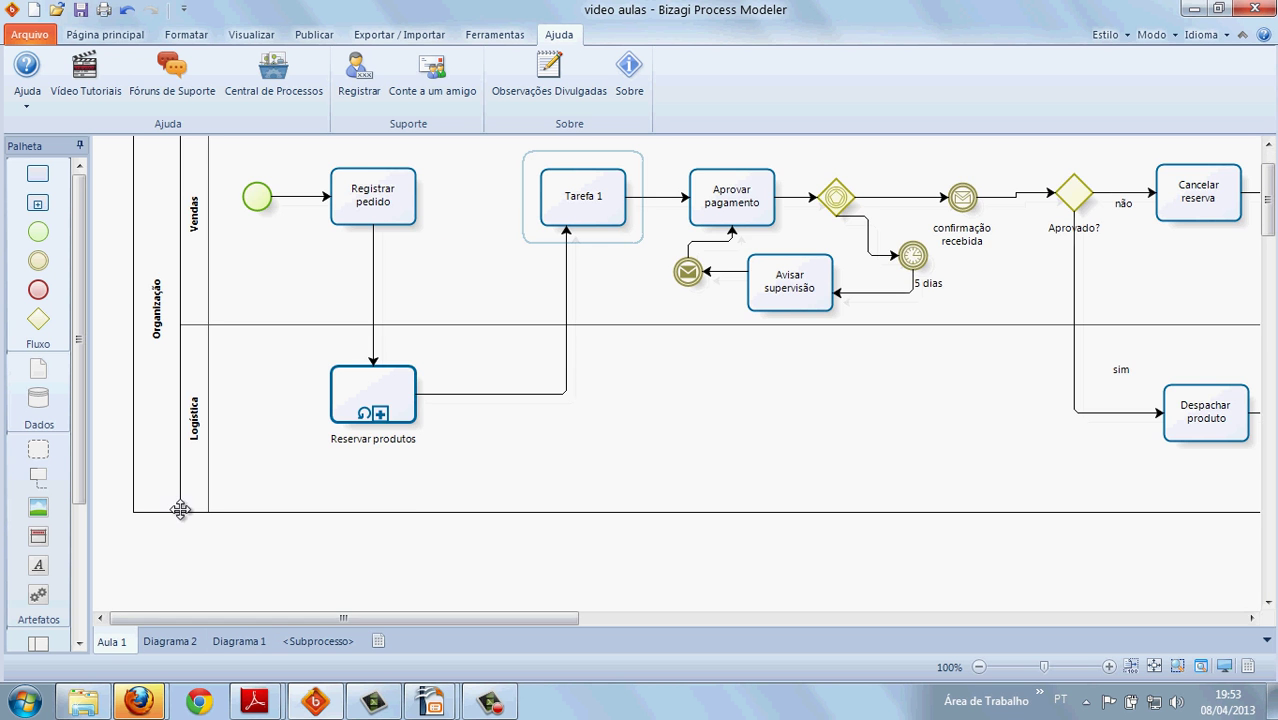
scroll(195, 518, "up", 1)
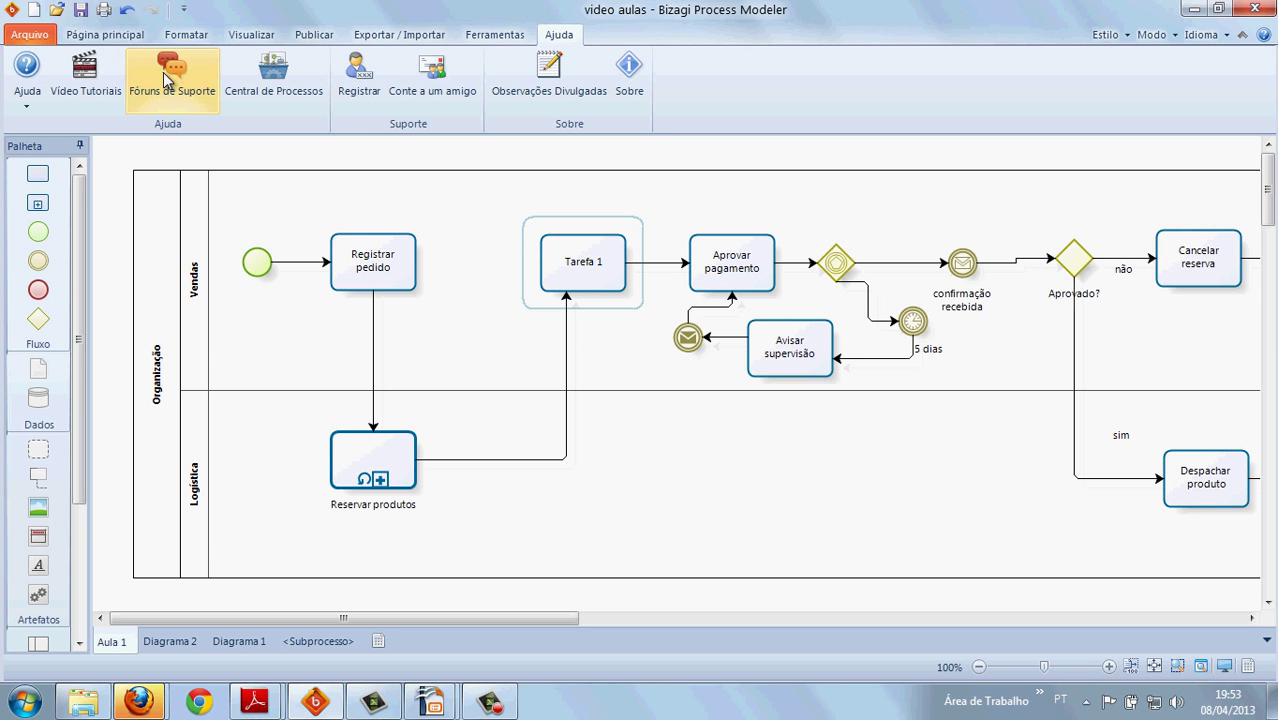
left_click(236, 42)
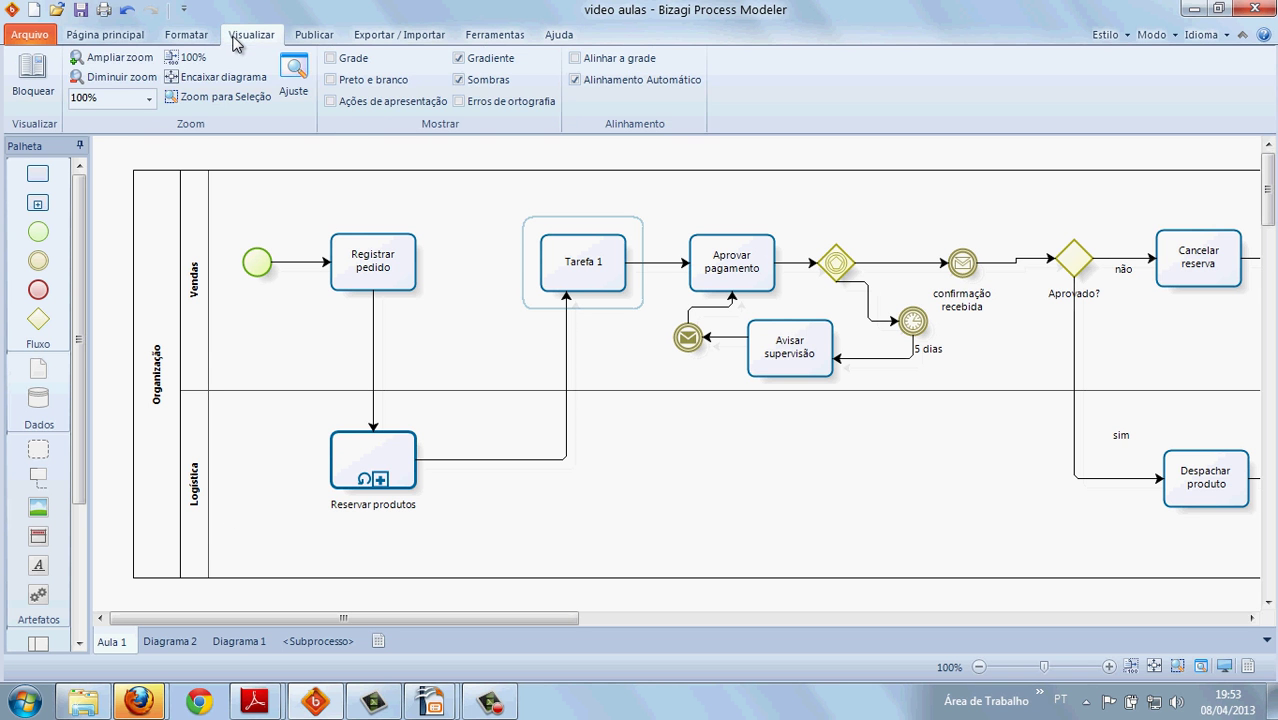
left_click(118, 80)
left_click(118, 80)
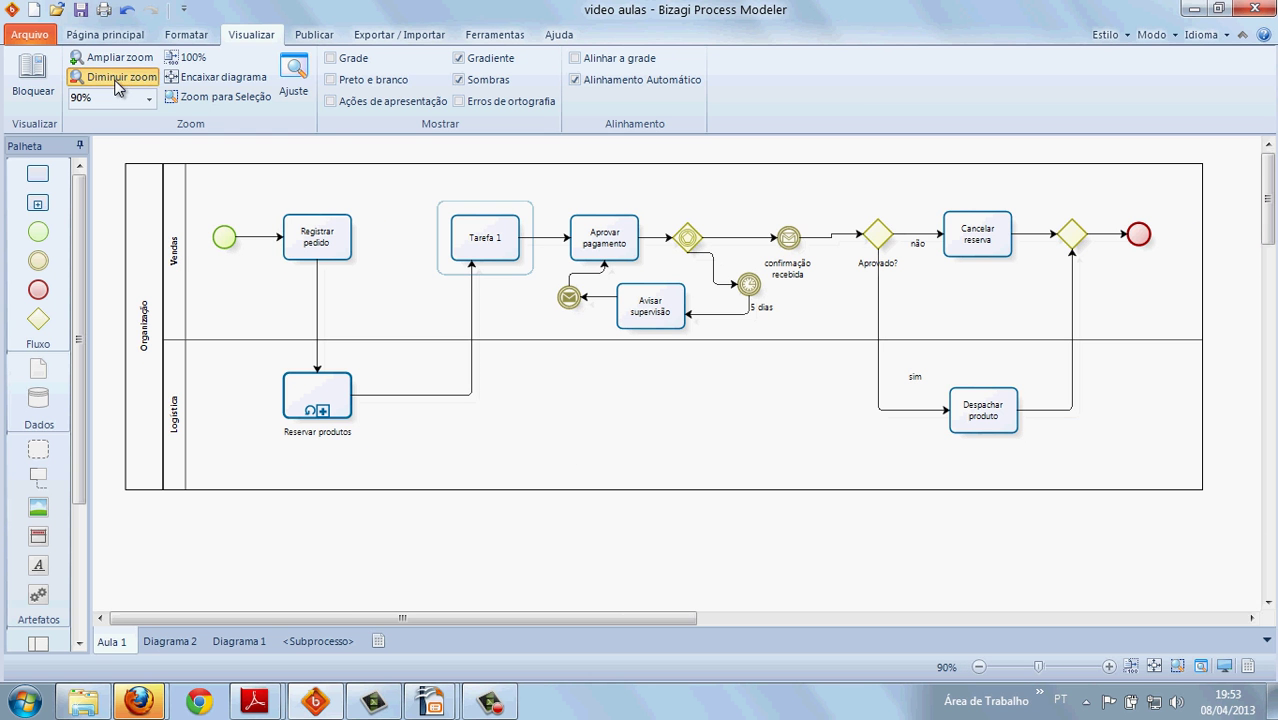
left_click(219, 507)
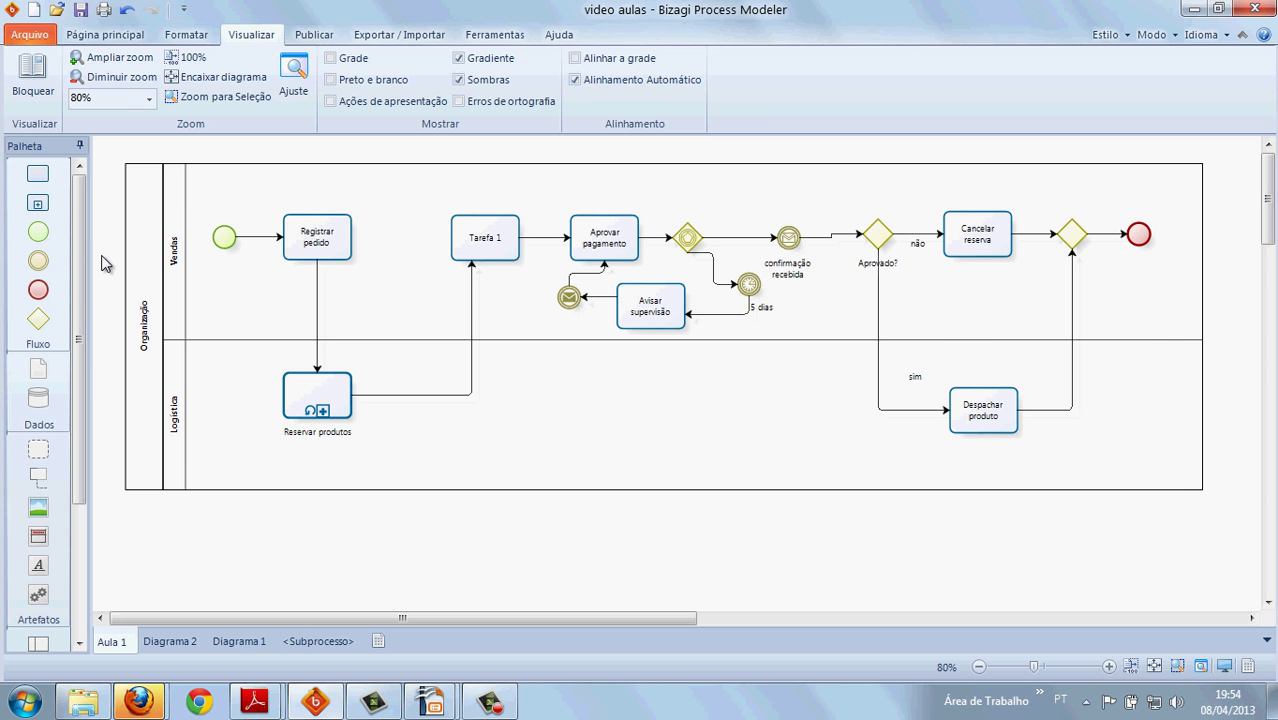
left_click(121, 254)
left_click(112, 234)
left_click(120, 228)
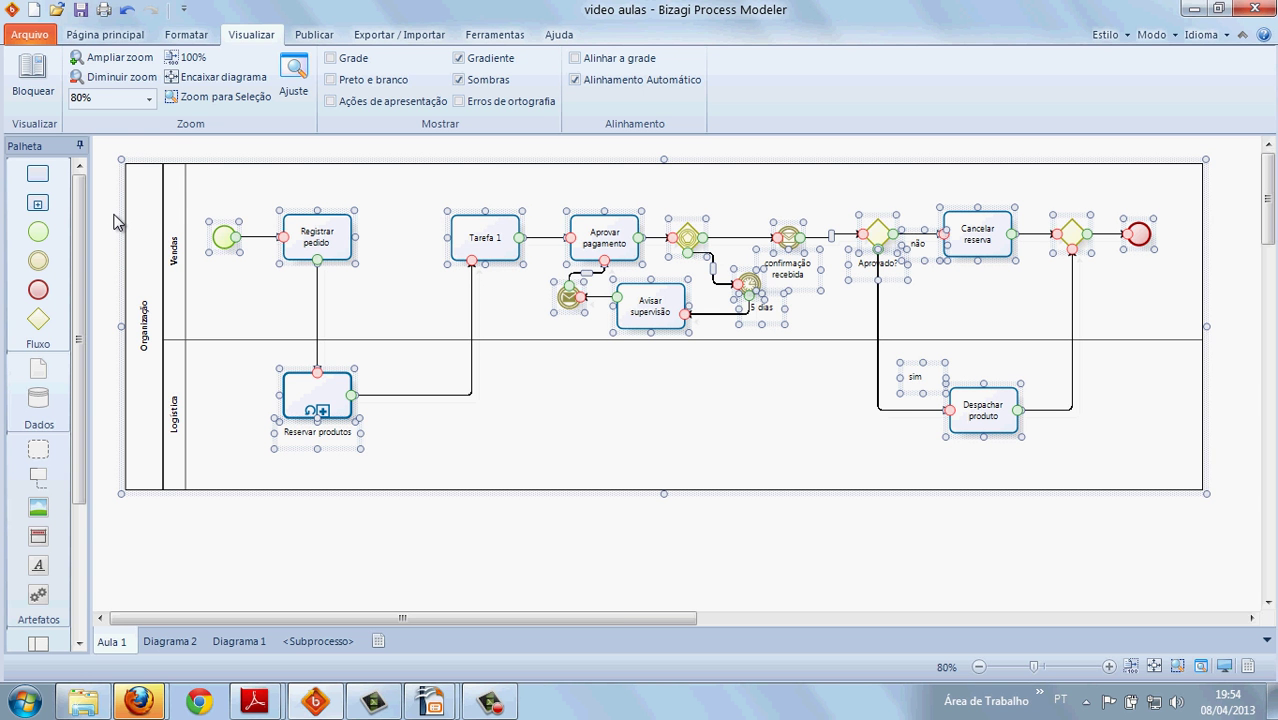
left_click(112, 224)
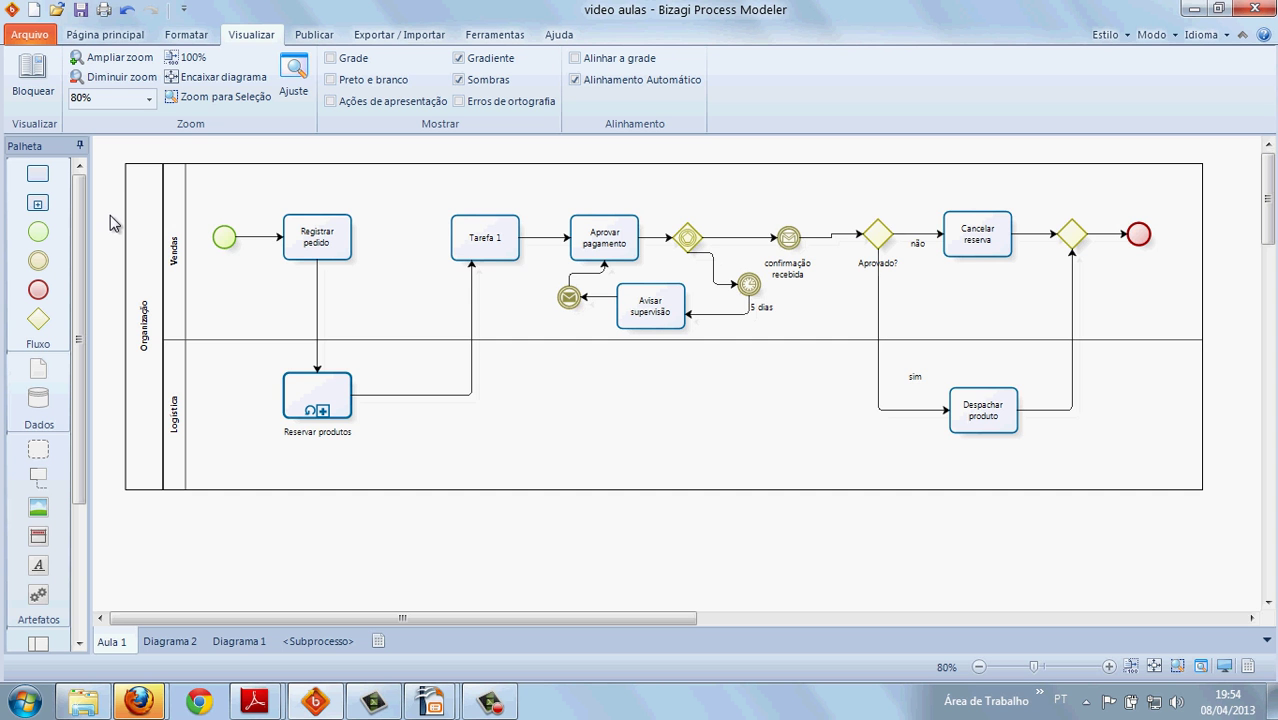
left_click(122, 194)
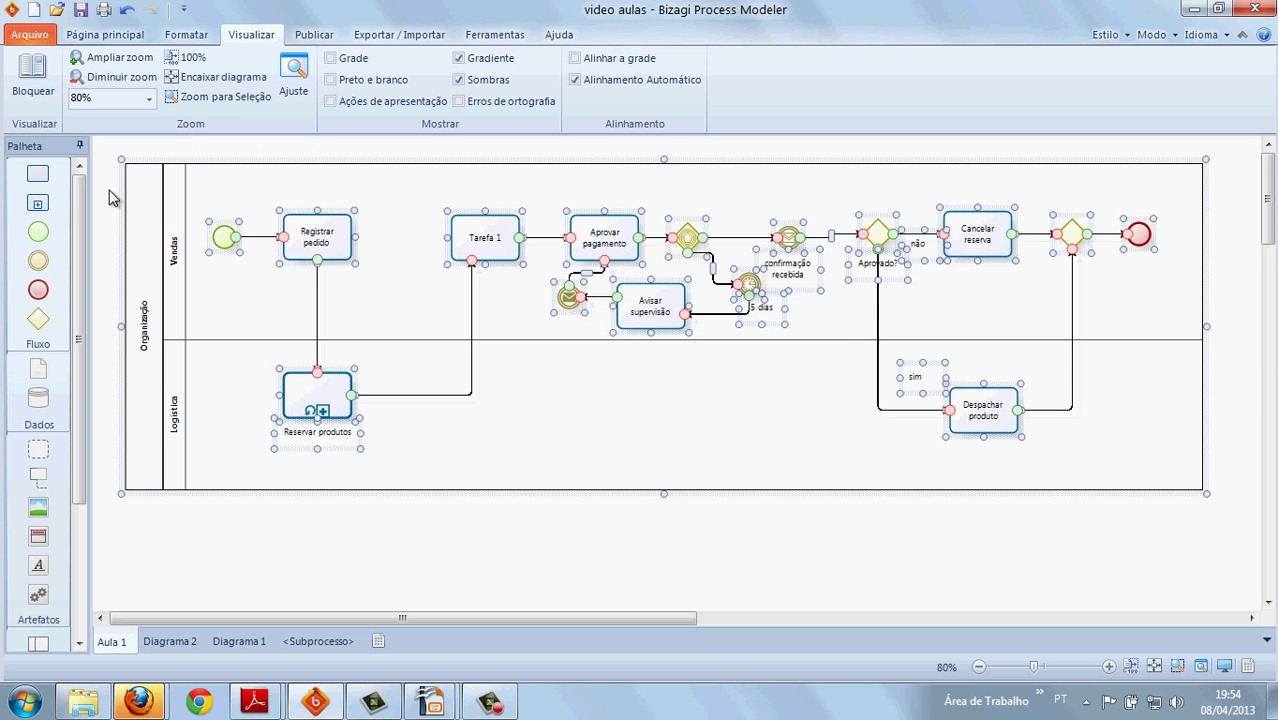
left_click(105, 189)
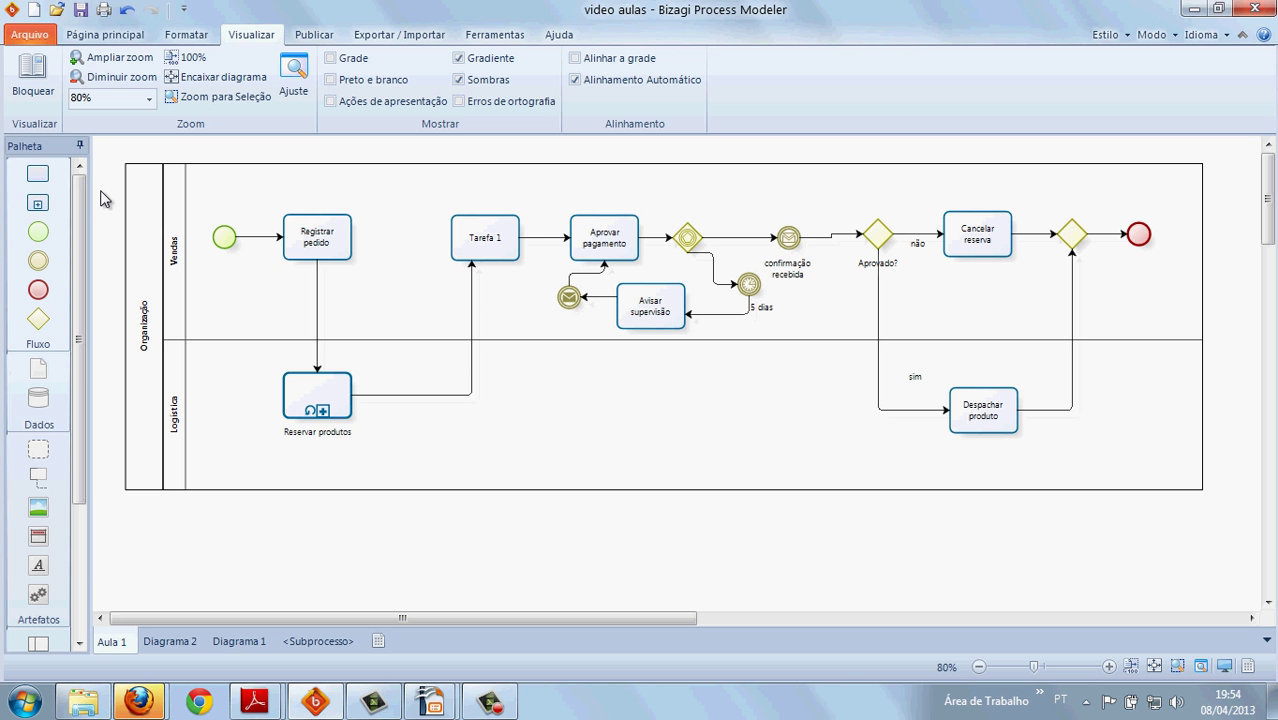
Examine the palette's Dados, Artefatos, Swimlanes and Conectores elements, including the description of Objeto de dados.
left_click_drag(82, 198, 105, 356)
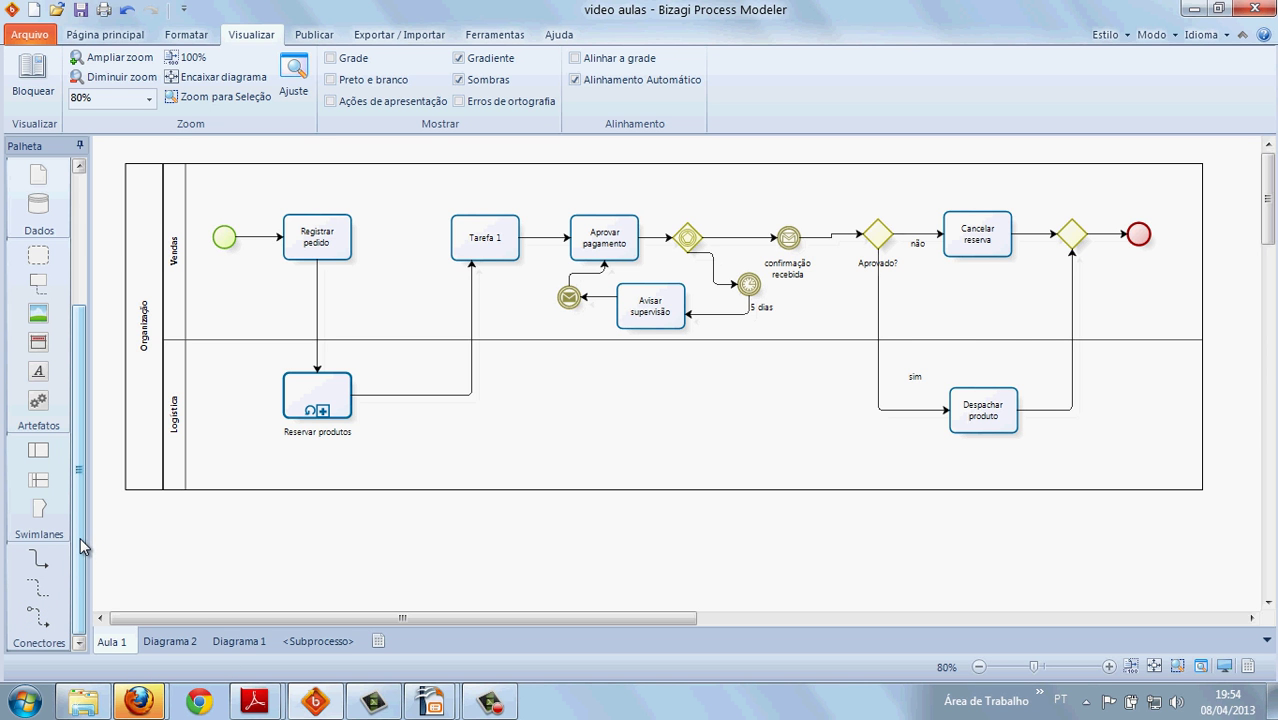
scroll(80, 537, "up", 2)
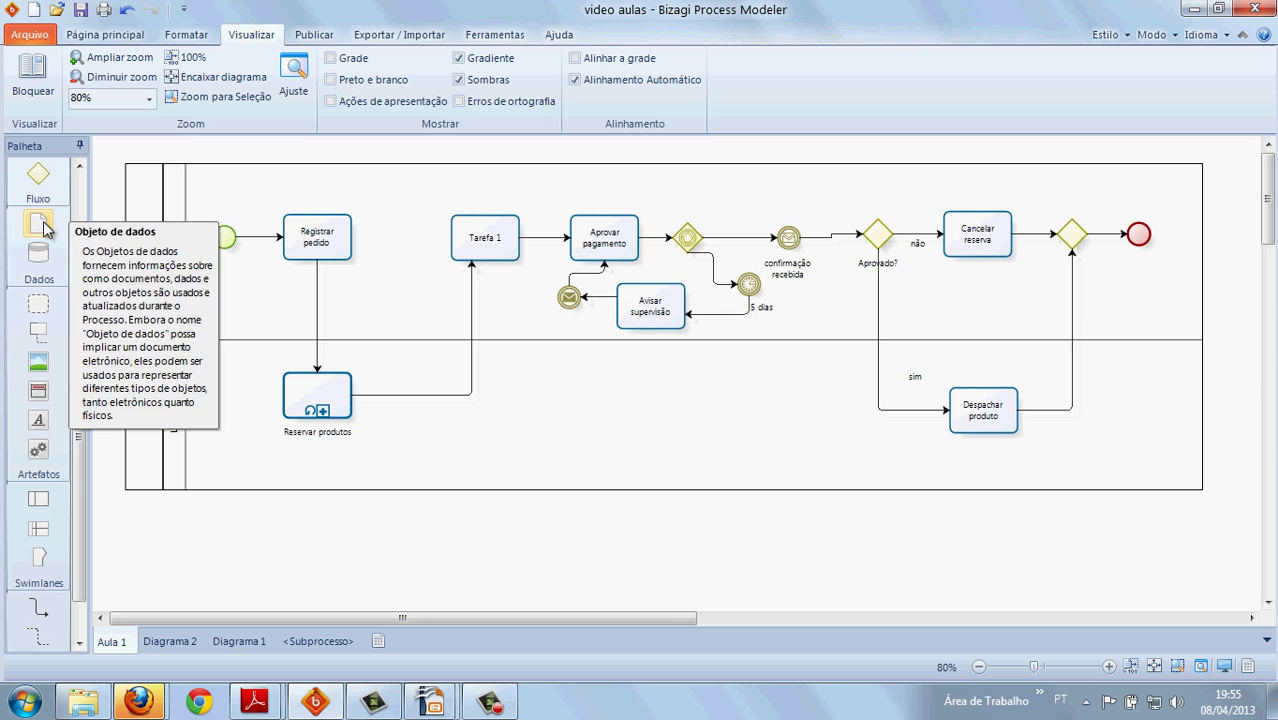
scroll(82, 480, "down", 2)
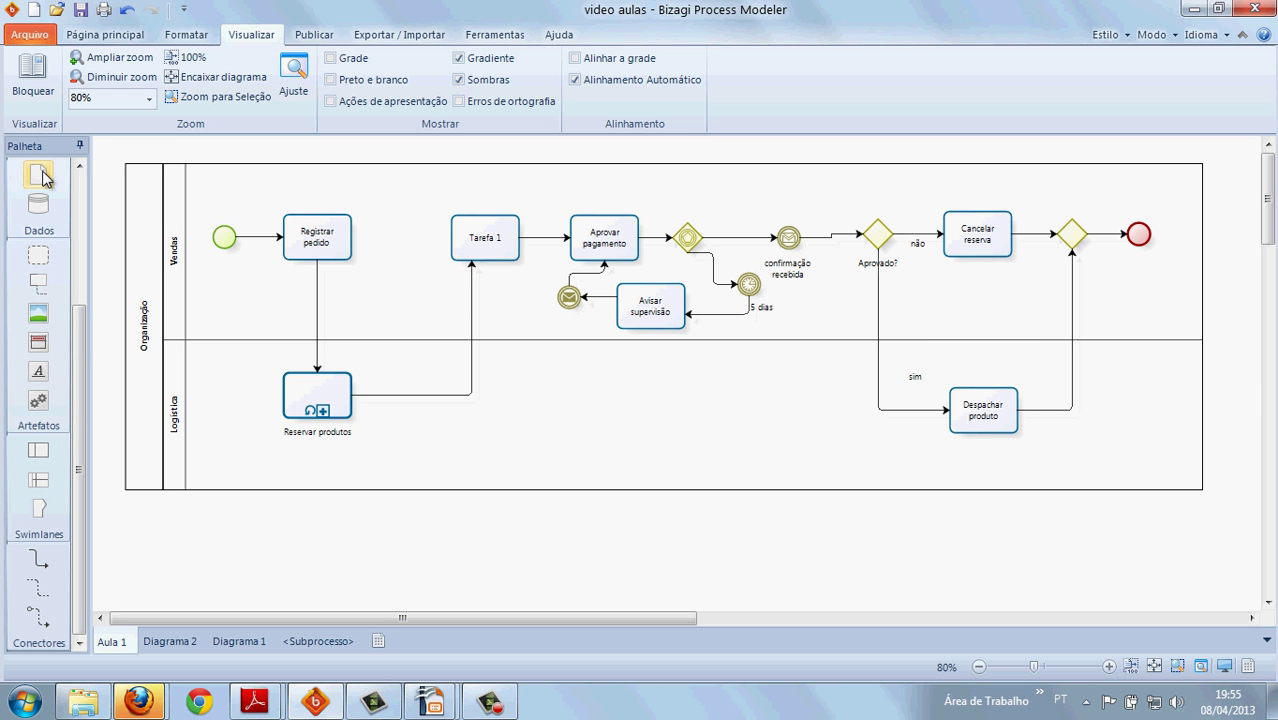
mouse_move(84, 338)
left_mouse_down()
mouse_move(83, 326)
mouse_move(83, 343)
left_mouse_up()
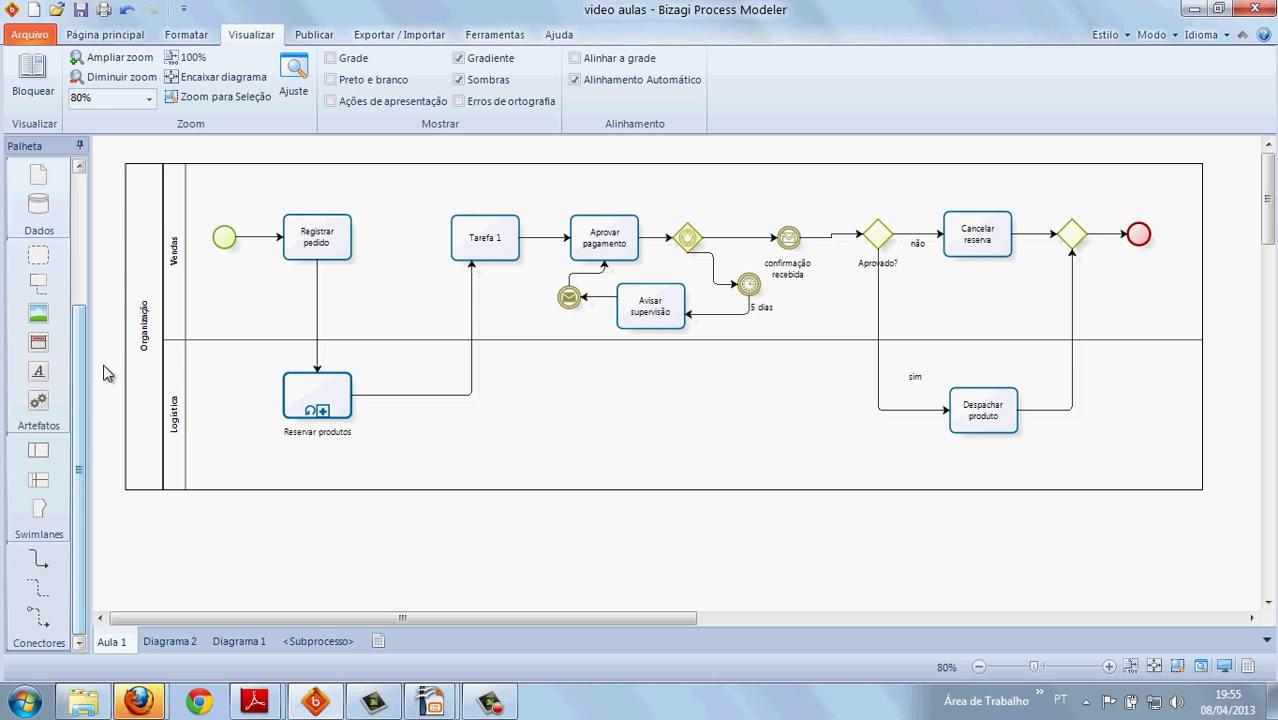